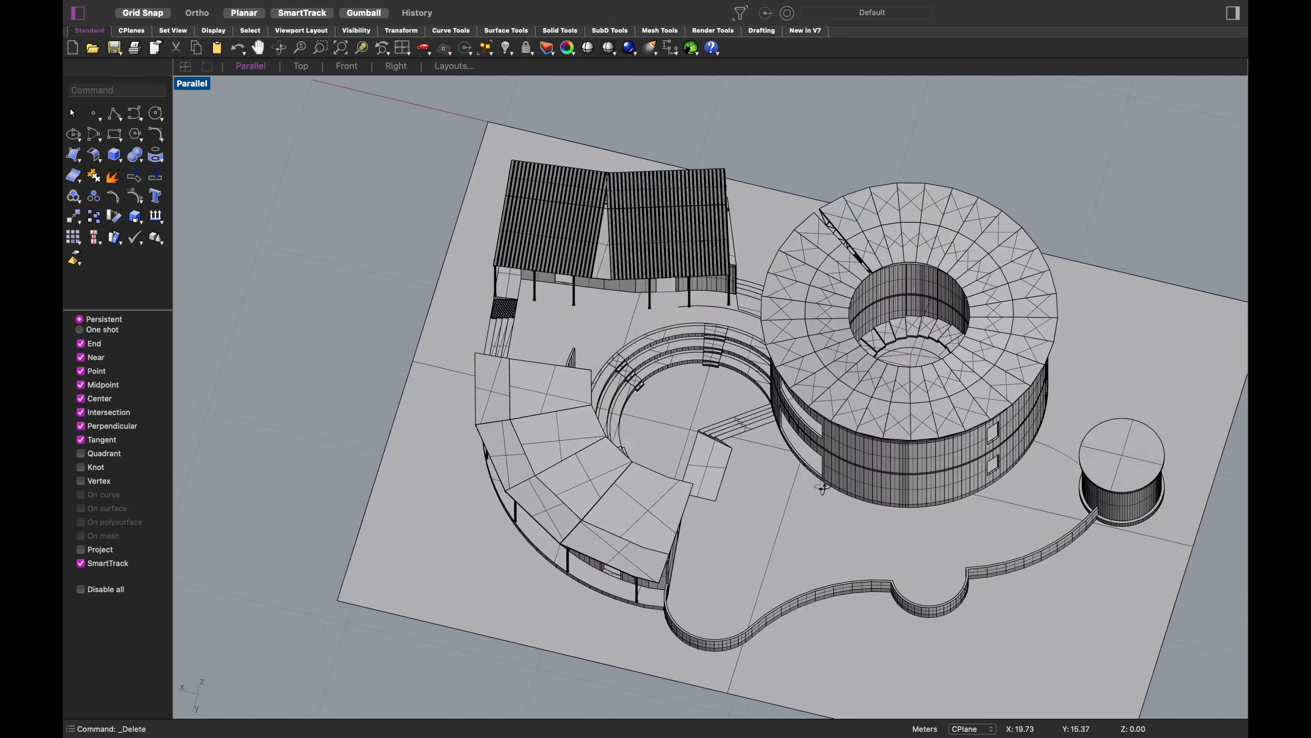
Step: Draw a small rectangular clipping plane starting on the site slab's edge and extending outward beside the buildings
{"action": "scroll", "coordinate": [934, 518], "scroll_direction": "down", "scroll_amount": 2}
{"action": "scroll", "coordinate": [713, 480], "scroll_direction": "down", "scroll_amount": 8}
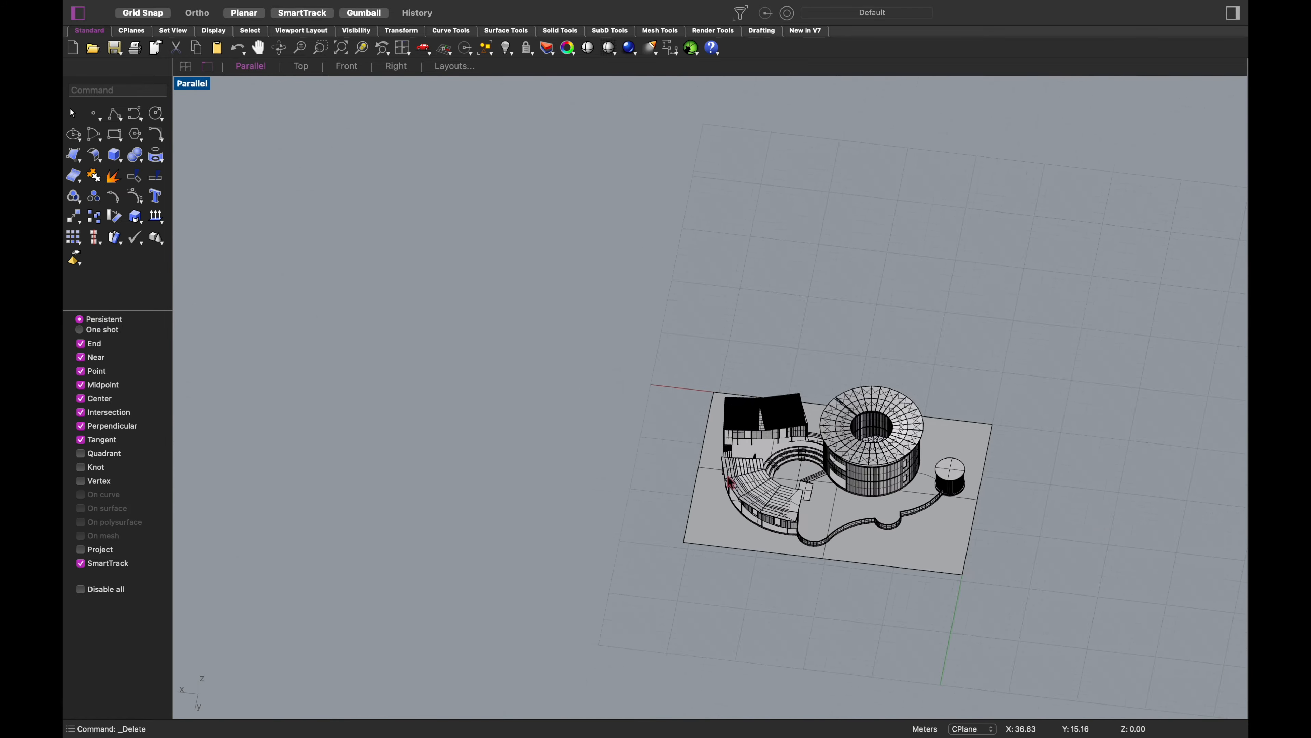
{"action": "scroll", "coordinate": [713, 480], "scroll_direction": "up", "scroll_amount": 9}
{"action": "right_click_drag", "start_coordinate": [715, 467], "coordinate": [890, 418]}
{"action": "right_click", "coordinate": [210, 203]}
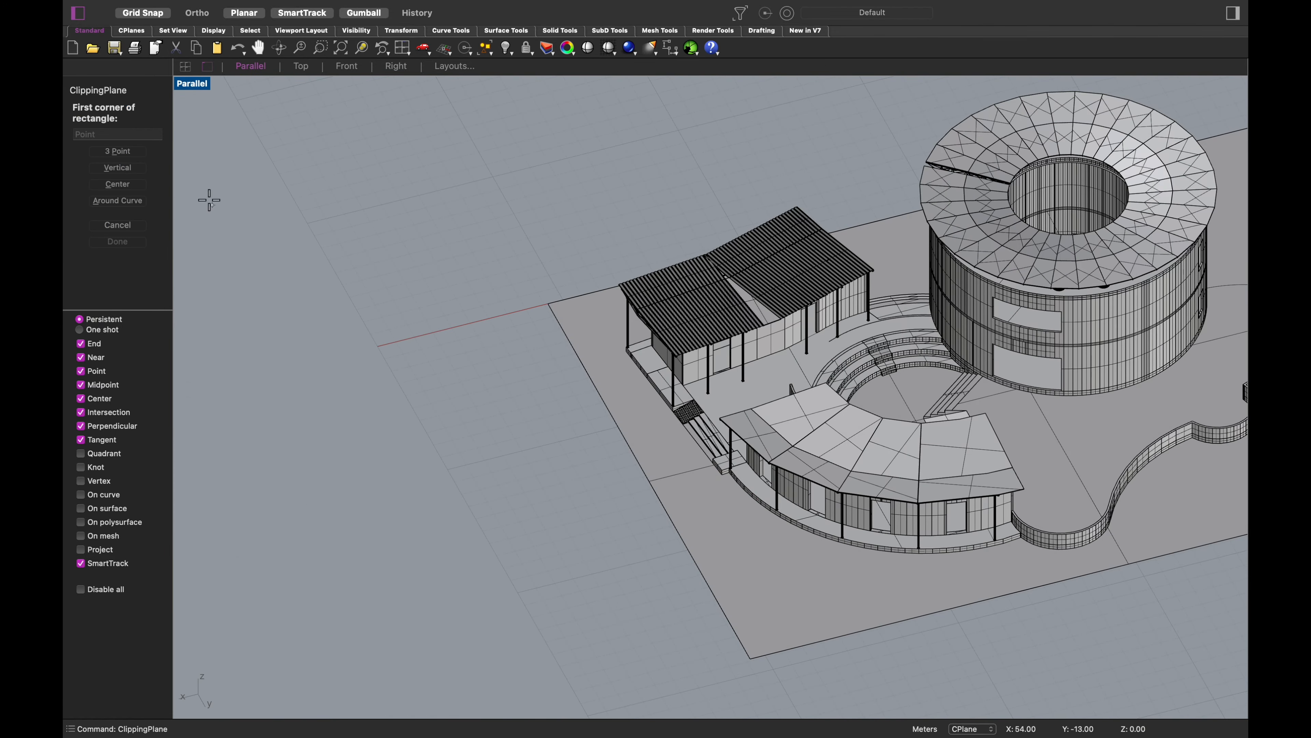
{"action": "scroll", "coordinate": [674, 492], "scroll_direction": "down", "scroll_amount": 3}
{"action": "scroll", "coordinate": [672, 493], "scroll_direction": "up", "scroll_amount": 14}
{"action": "left_click", "coordinate": [589, 453]}
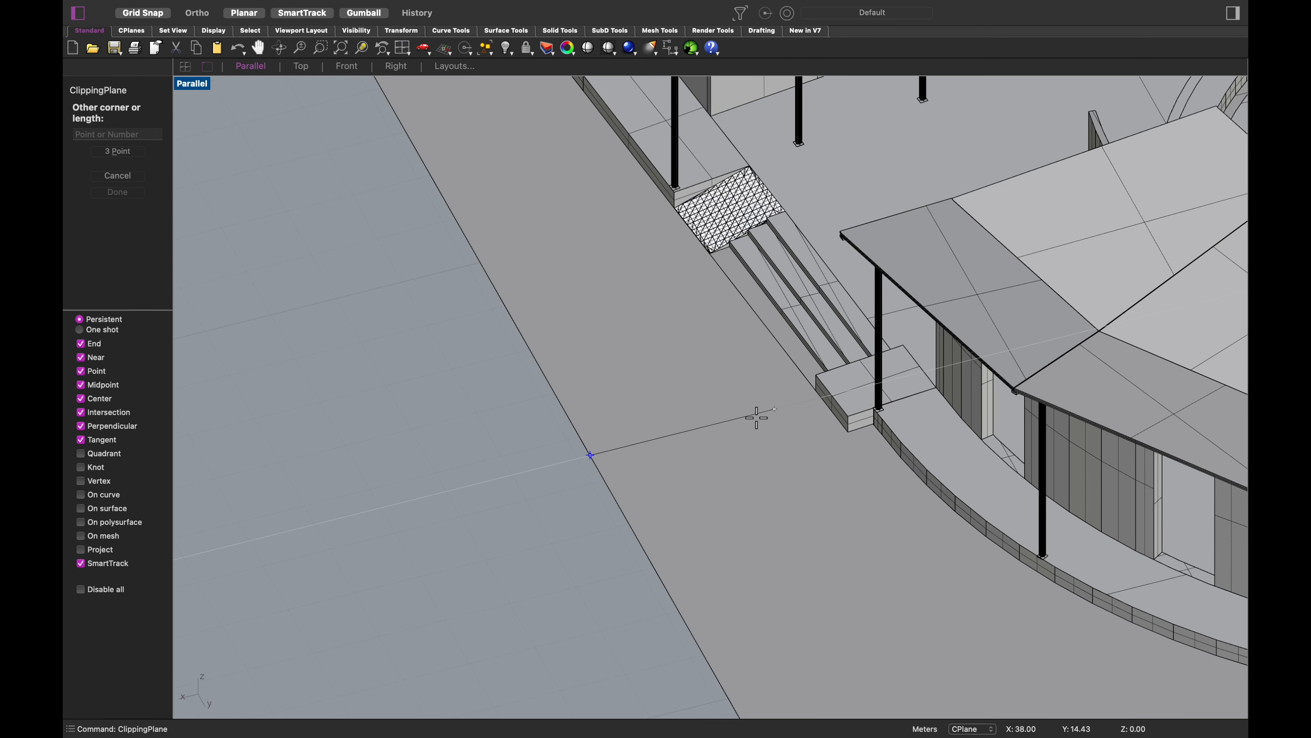
{"action": "left_click", "coordinate": [518, 316]}
Step: Rotate the clipping plane upright about its X axis and move it along X away from the site slab
{"action": "left_click", "coordinate": [438, 415]}
{"action": "left_click", "coordinate": [439, 445]}
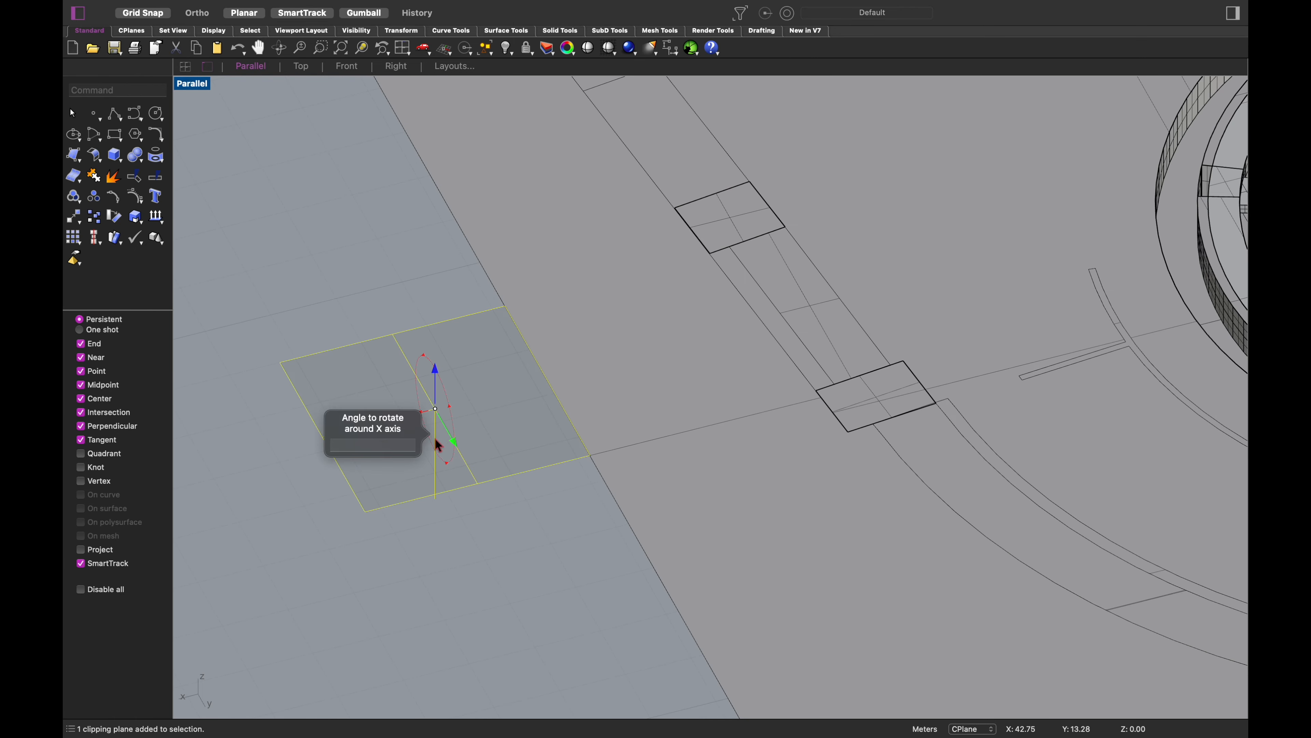
{"action": "key", "text": "Return"}
{"action": "scroll", "coordinate": [552, 457], "scroll_direction": "down", "scroll_amount": 12}
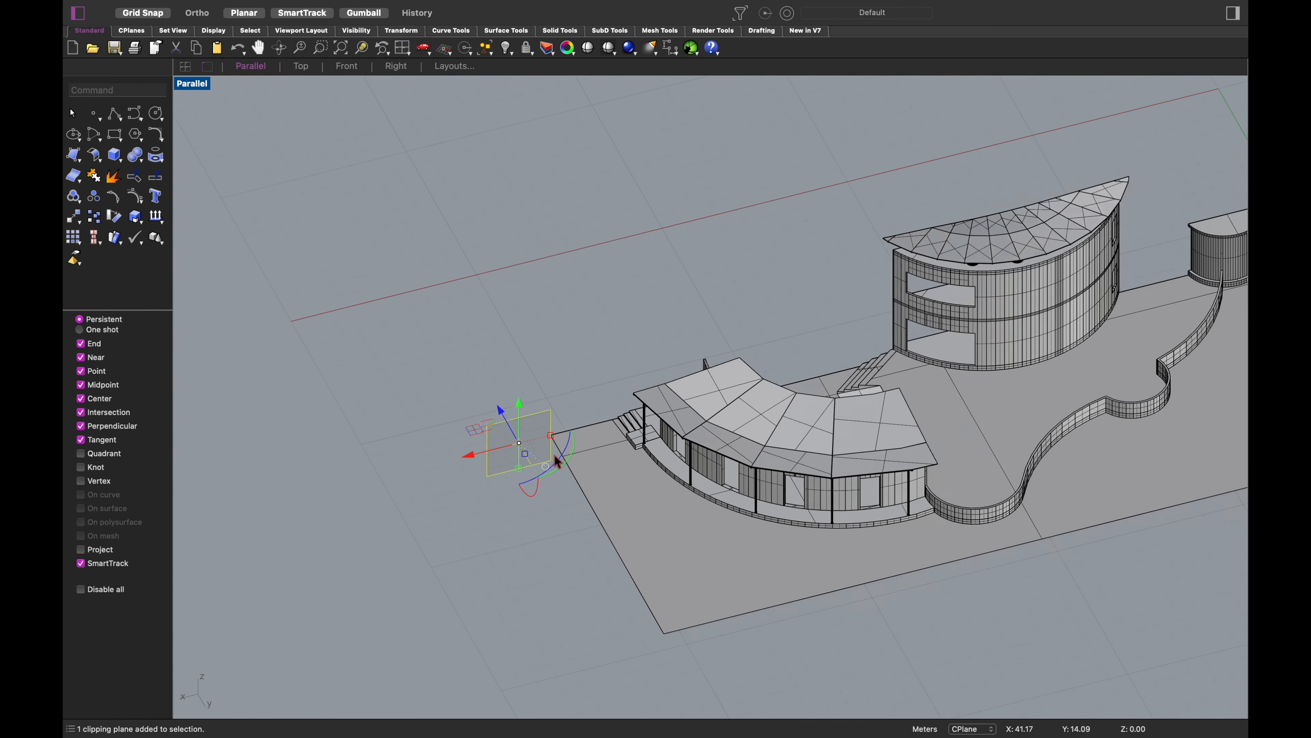
{"action": "left_click_drag", "start_coordinate": [473, 454], "coordinate": [327, 482]}
Step: Maximize the Top view and turn on clipping in it for the selected clipping plane
{"action": "right_click_drag", "start_coordinate": [737, 454], "coordinate": [847, 500]}
{"action": "double_click", "coordinate": [196, 83]}
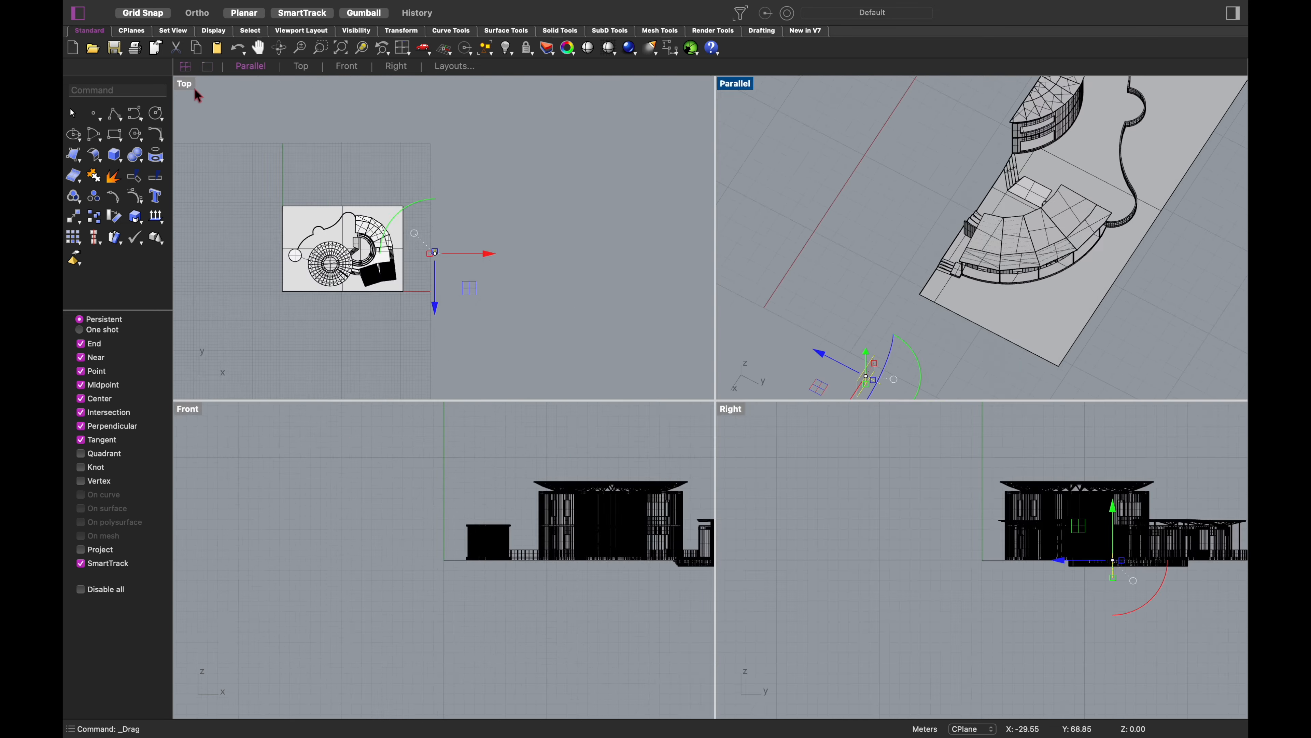
{"action": "double_click", "coordinate": [192, 86]}
{"action": "left_click", "coordinate": [1233, 18]}
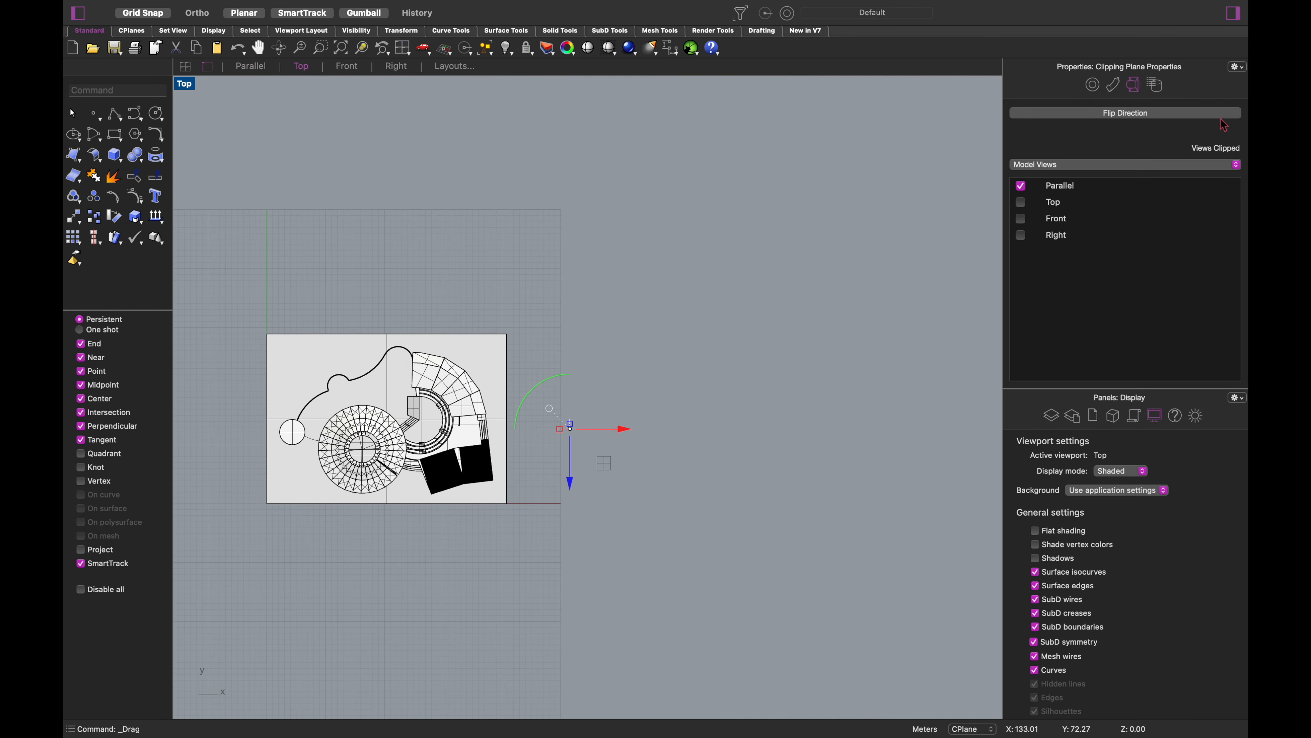
{"action": "left_click", "coordinate": [1051, 206]}
{"action": "left_click", "coordinate": [1234, 19]}
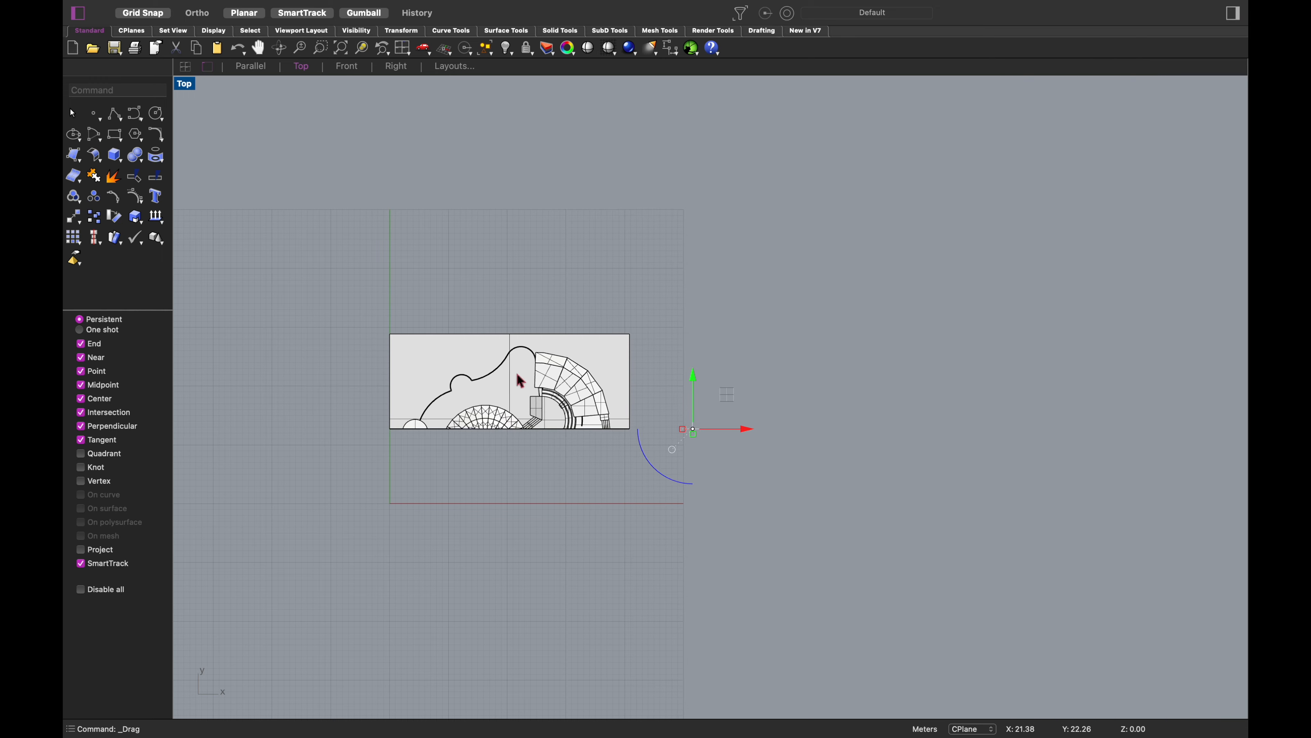
Step: Move the clipping plane down along Y in plan until the cut lies below the whole site slab
{"action": "right_click_drag", "start_coordinate": [554, 399], "coordinate": [673, 407]}
{"action": "scroll", "coordinate": [674, 408], "scroll_direction": "down", "scroll_amount": 2}
{"action": "scroll", "coordinate": [674, 409], "scroll_direction": "up", "scroll_amount": 10}
{"action": "left_click_drag", "start_coordinate": [1009, 406], "coordinate": [1014, 609]}
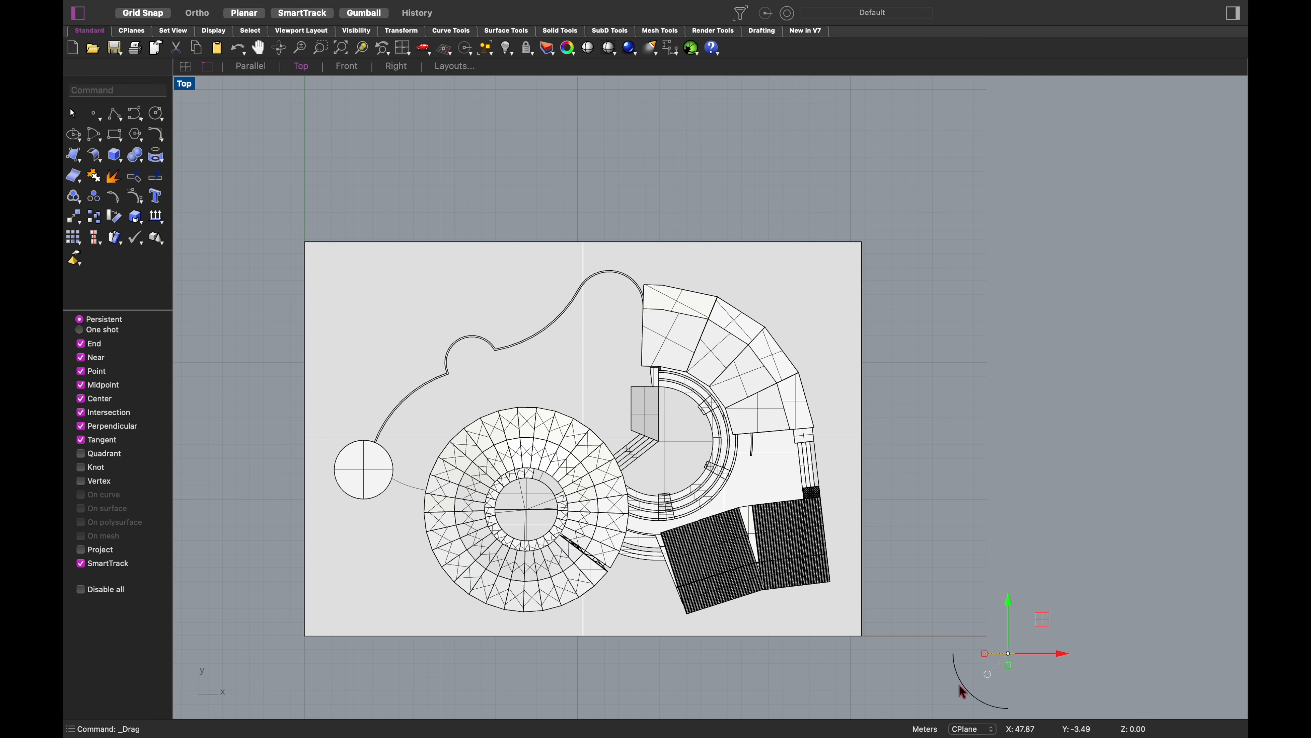
Step: Rotate the clipping plane clockwise in plan around the Z axis, and by another -15 degrees
{"action": "left_click_drag", "start_coordinate": [959, 686], "coordinate": [950, 662]}
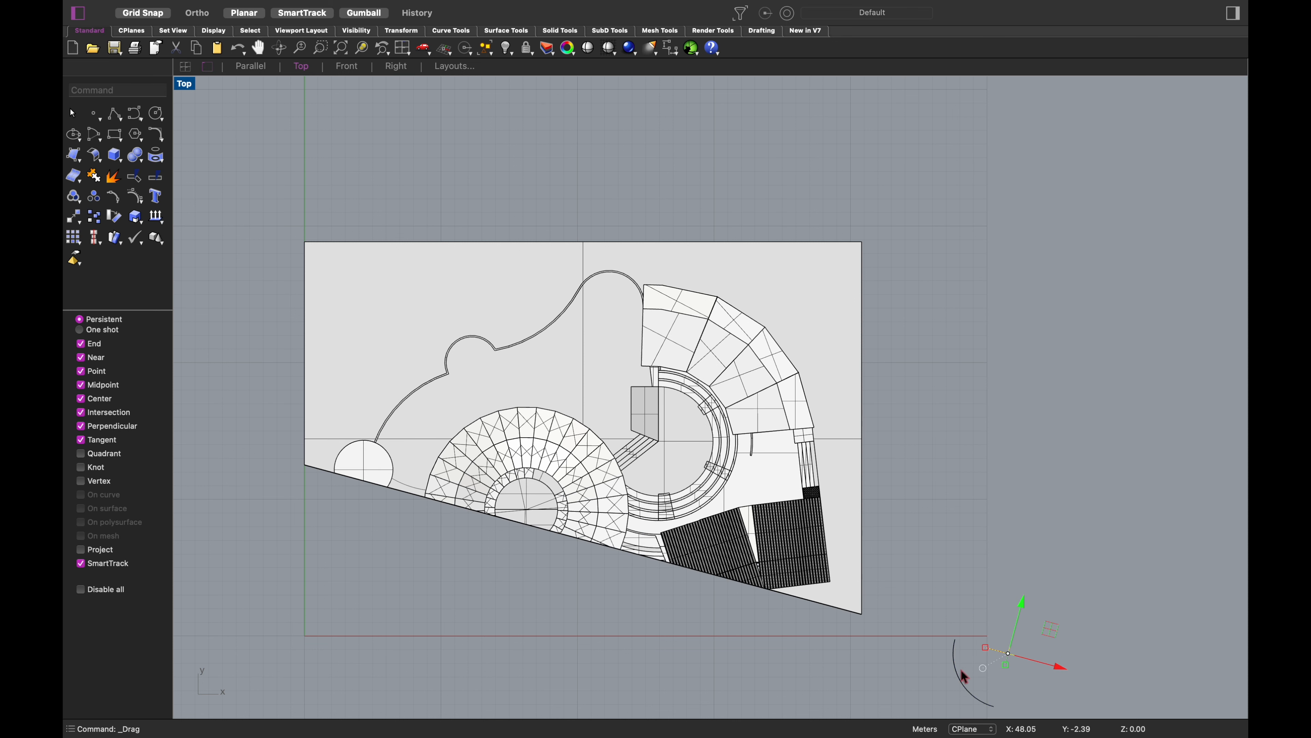
{"action": "left_click", "coordinate": [959, 677]}
{"action": "type", "text": "-15"}
{"action": "key", "text": "Return"}
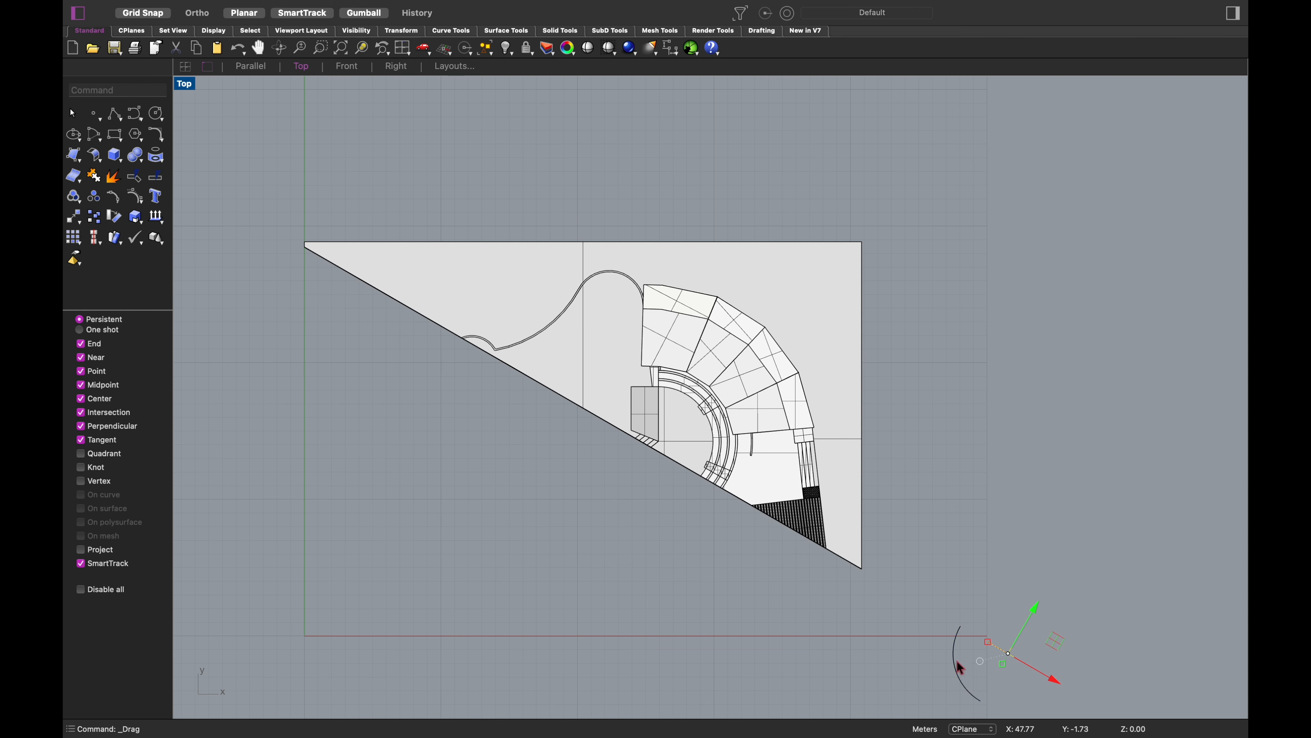
Step: Rotate the clipping plane 10 degrees around the Z axis in plan
{"action": "left_click", "coordinate": [964, 683]}
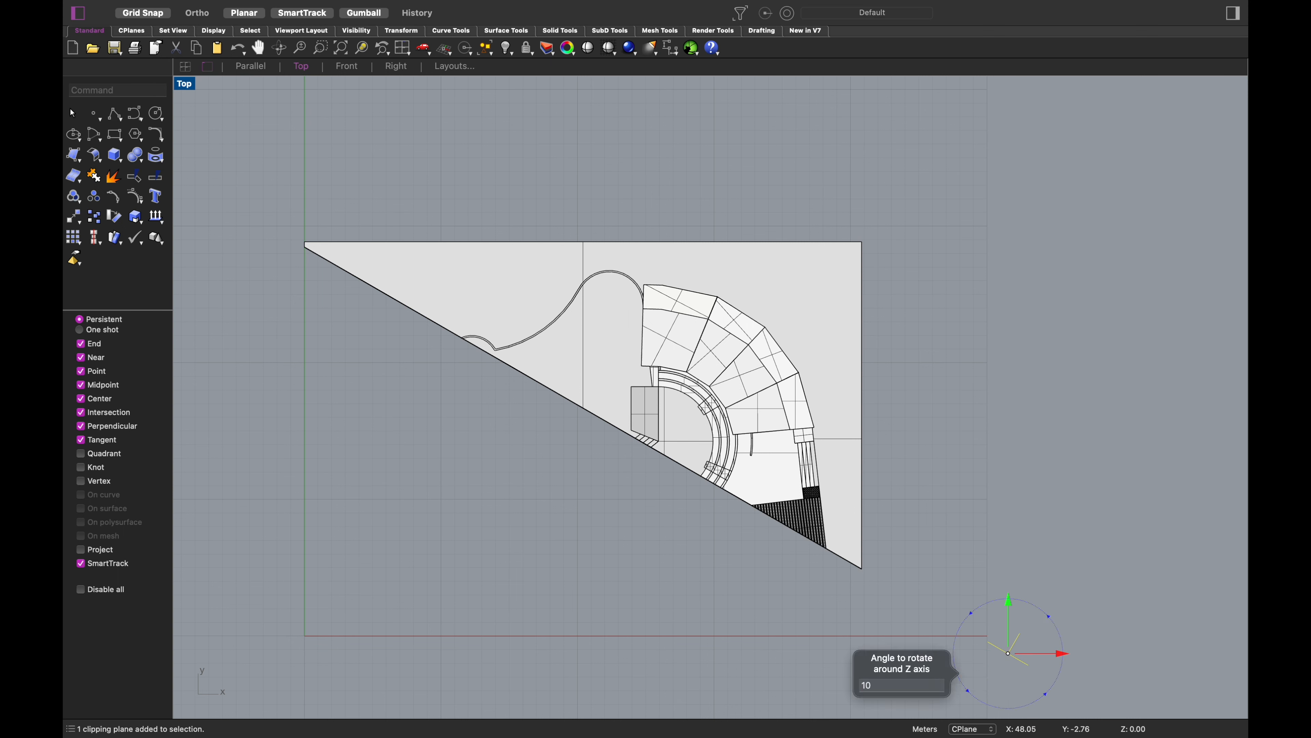
{"action": "type", "text": "10"}
{"action": "key", "text": "Return"}
Step: Move the clipping plane up along Y and reduce its tilt around the Z axis
{"action": "mouse_move", "coordinate": [998, 603]}
{"action": "left_mouse_down"}
{"action": "mouse_move", "coordinate": [1009, 624]}
{"action": "mouse_move", "coordinate": [908, 538]}
{"action": "mouse_move", "coordinate": [1009, 617]}
{"action": "mouse_move", "coordinate": [1004, 584]}
{"action": "left_mouse_up"}
{"action": "left_click", "coordinate": [966, 650]}
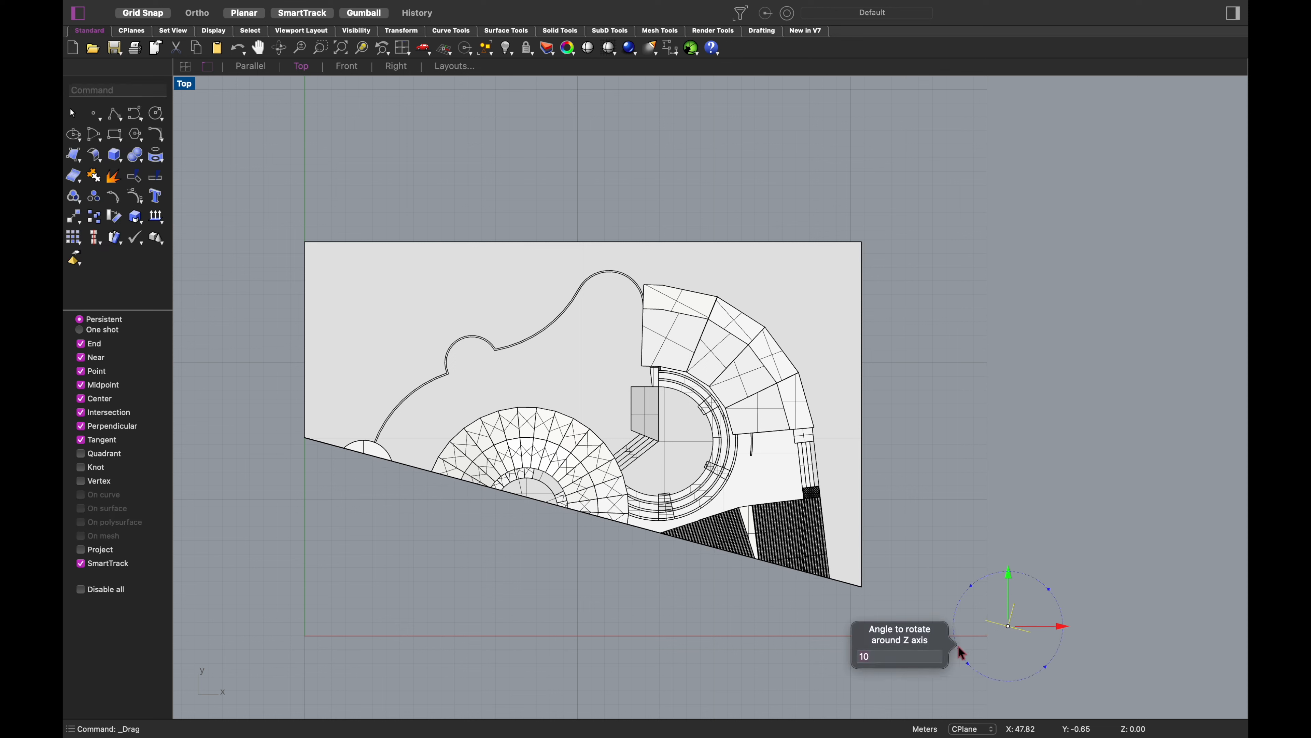
{"action": "key", "text": "Return"}
{"action": "left_click", "coordinate": [967, 664]}
{"action": "key", "text": "Return"}
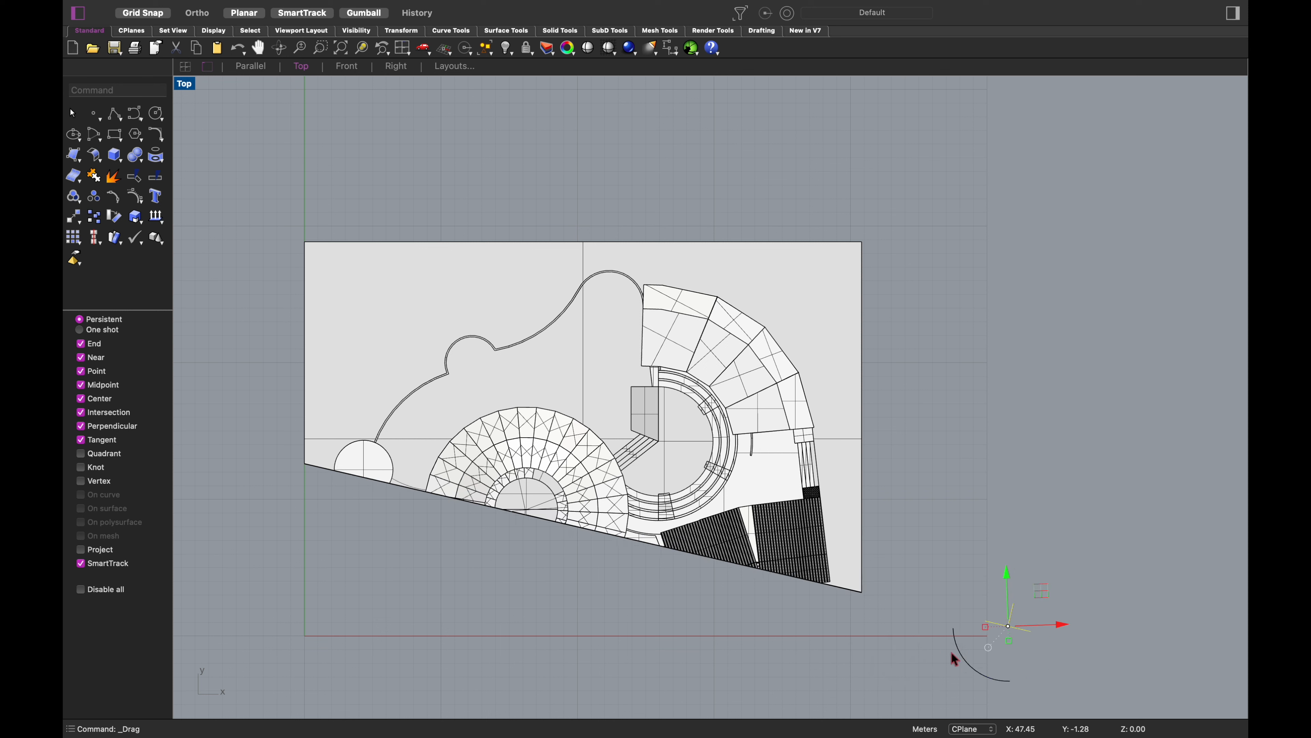
Step: Shift the clipping plane further along Y and fine-tune its Z rotation so the cut crosses both round buildings and the corrugated roofs
{"action": "left_click_drag", "start_coordinate": [1009, 584], "coordinate": [1005, 558]}
{"action": "left_click", "coordinate": [967, 655]}
{"action": "key", "text": "Return"}
{"action": "left_click", "coordinate": [960, 650]}
{"action": "key", "text": "Return"}
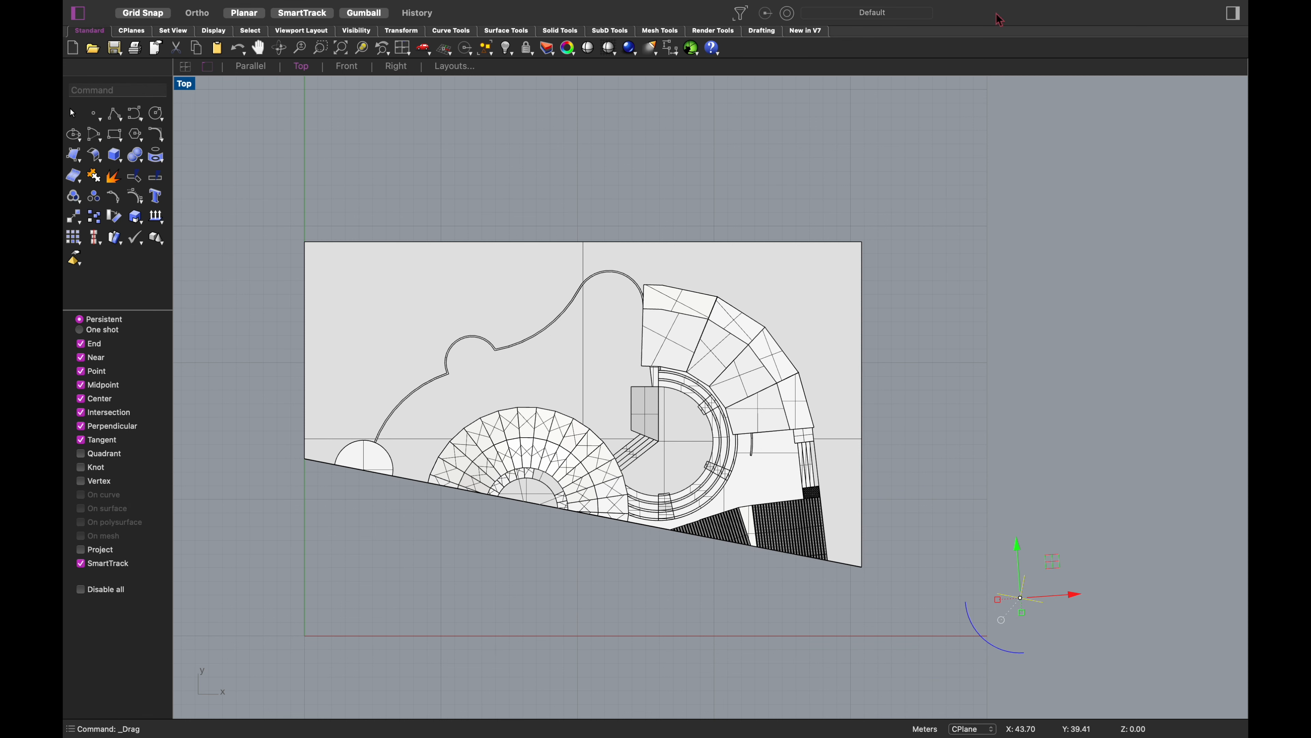
Step: Switch from the Top view to a maximized Parallel view and orbit to face the section cut head-on
{"action": "double_click", "coordinate": [187, 86]}
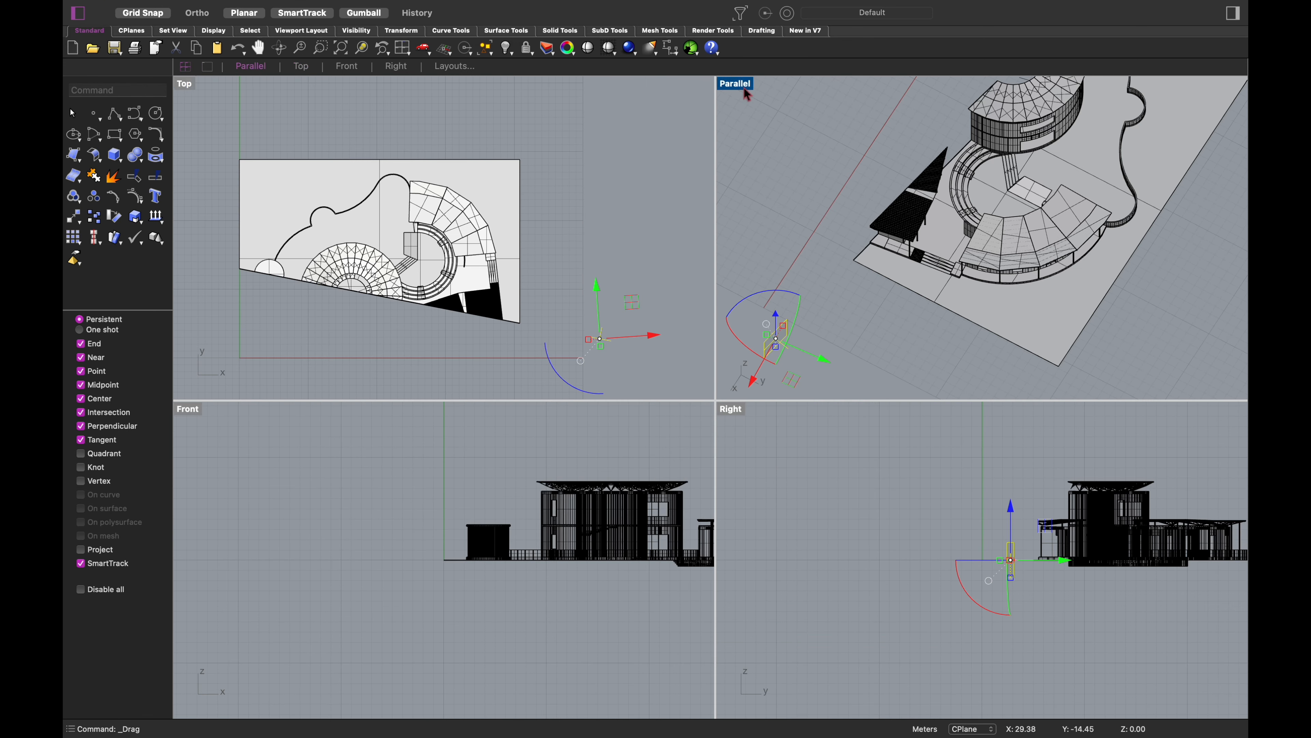
{"action": "double_click", "coordinate": [745, 90]}
{"action": "right_click_drag", "start_coordinate": [638, 346], "coordinate": [916, 302]}
Step: Preview the section in the Parallel view in Rendered display mode and return it to Shaded
{"action": "right_click", "coordinate": [207, 99]}
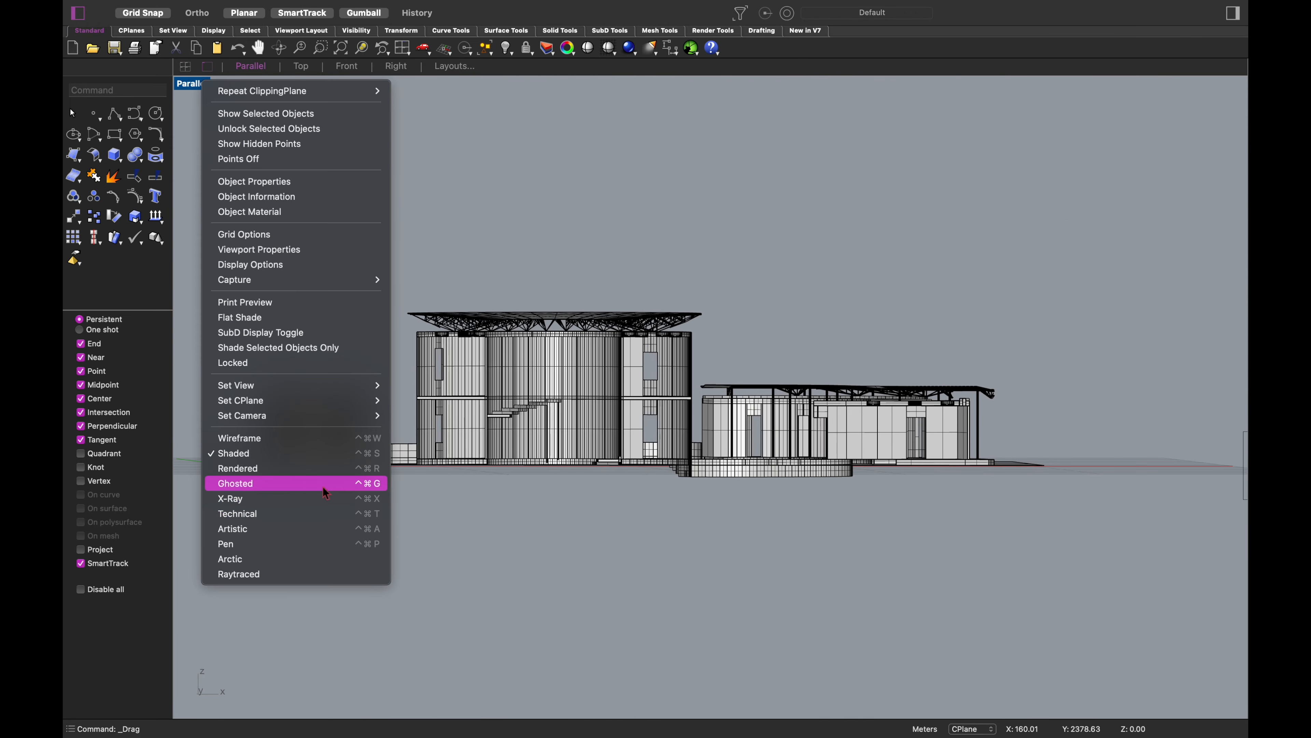
{"action": "left_click", "coordinate": [325, 485]}
{"action": "left_click", "coordinate": [194, 84]}
{"action": "left_click", "coordinate": [281, 468]}
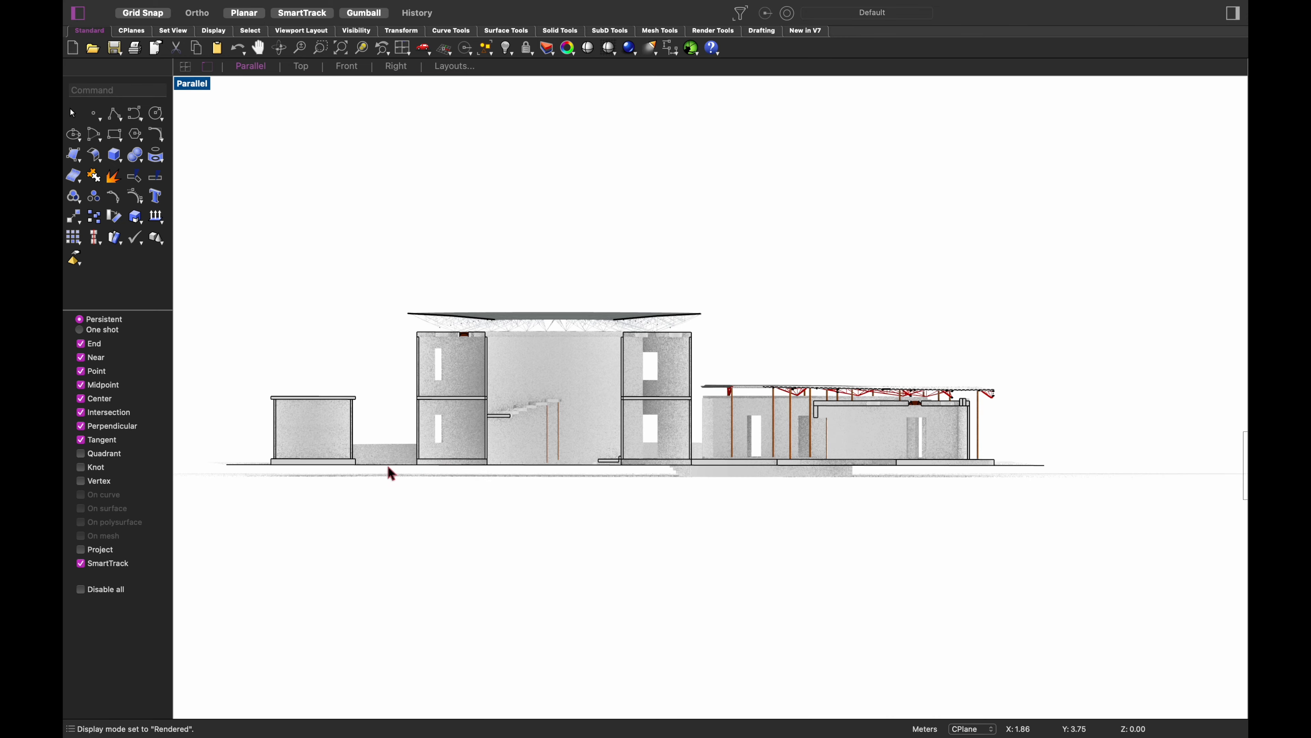
{"action": "mouse_move", "coordinate": [475, 480]}
{"action": "right_mouse_down"}
{"action": "mouse_move", "coordinate": [433, 483]}
{"action": "mouse_move", "coordinate": [488, 469]}
{"action": "right_mouse_up"}
{"action": "left_click", "coordinate": [204, 88]}
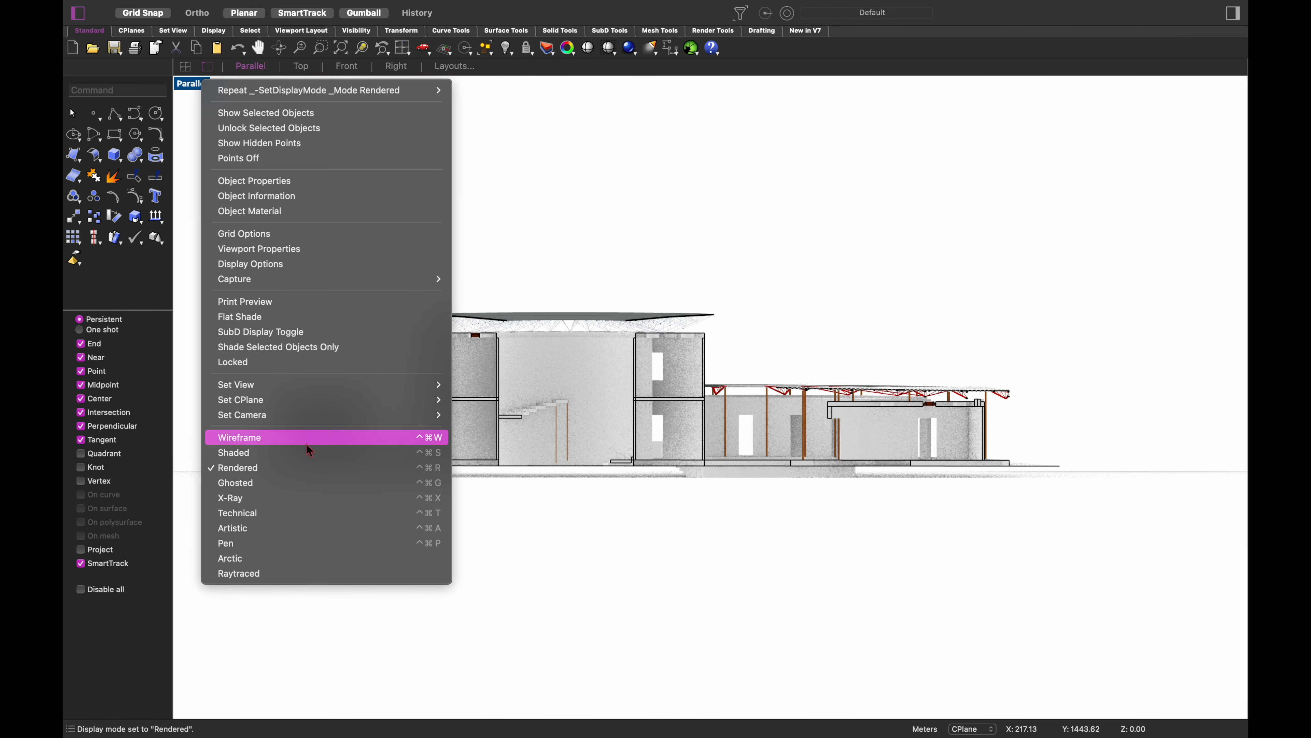
{"action": "left_click", "coordinate": [313, 453]}
Step: Maximize the Front view and set its display mode to Shaded
{"action": "double_click", "coordinate": [191, 84]}
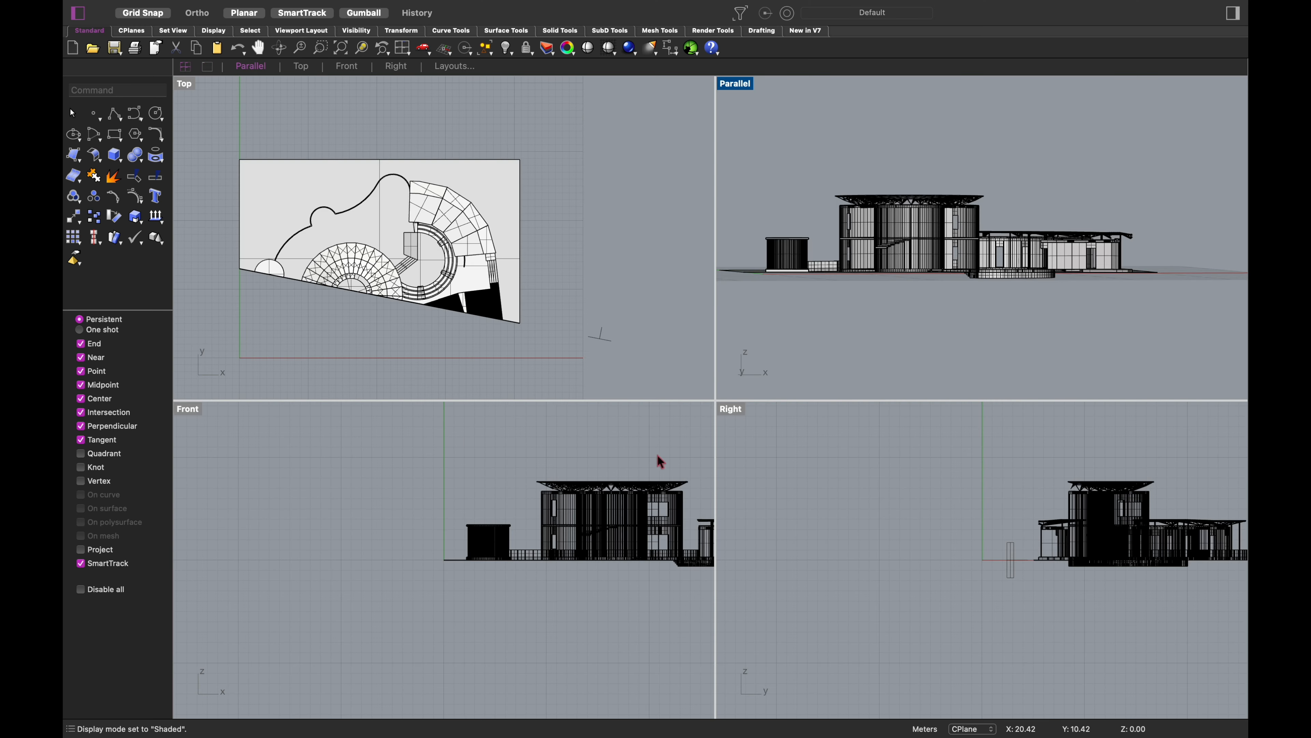
{"action": "mouse_move", "coordinate": [990, 292]}
{"action": "right_mouse_down"}
{"action": "mouse_move", "coordinate": [811, 289]}
{"action": "mouse_move", "coordinate": [1013, 290]}
{"action": "mouse_move", "coordinate": [988, 293]}
{"action": "right_mouse_up"}
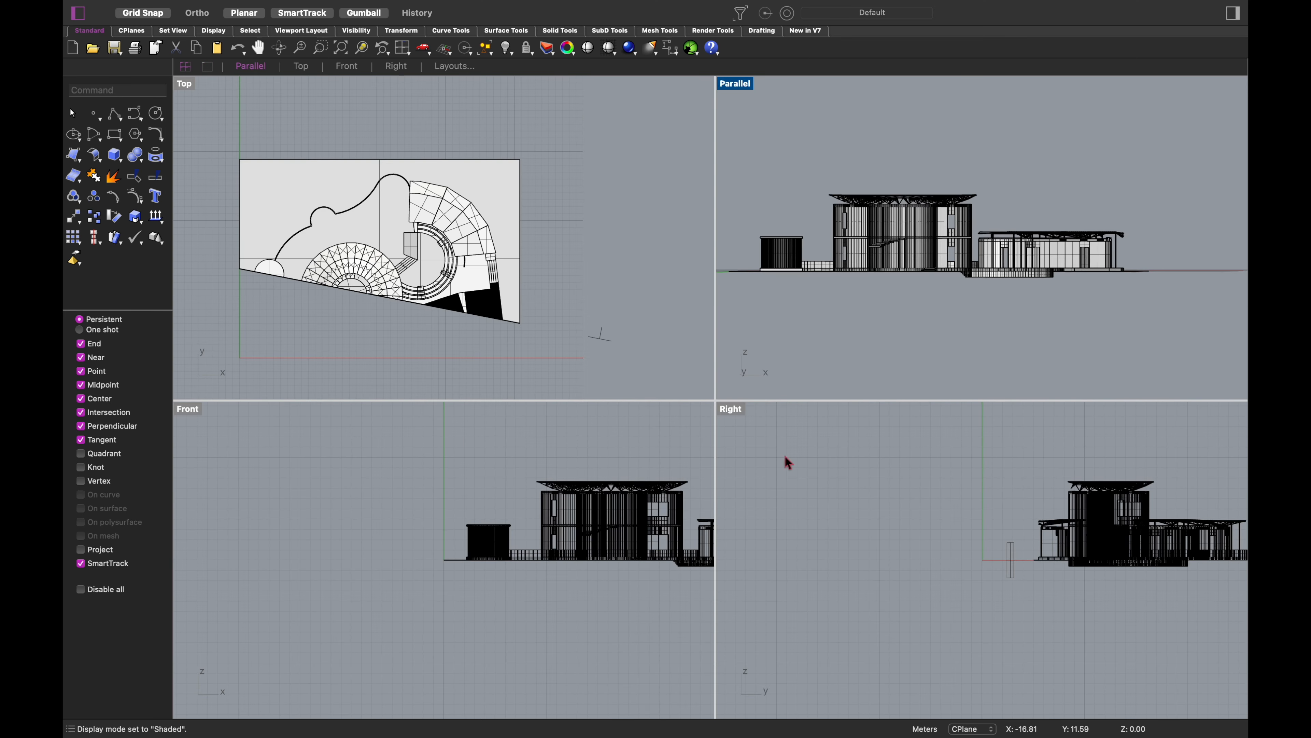
{"action": "mouse_move", "coordinate": [608, 539]}
{"action": "right_mouse_down"}
{"action": "mouse_move", "coordinate": [245, 569]}
{"action": "mouse_move", "coordinate": [403, 563]}
{"action": "right_mouse_up"}
{"action": "double_click", "coordinate": [188, 408]}
{"action": "left_click", "coordinate": [204, 88]}
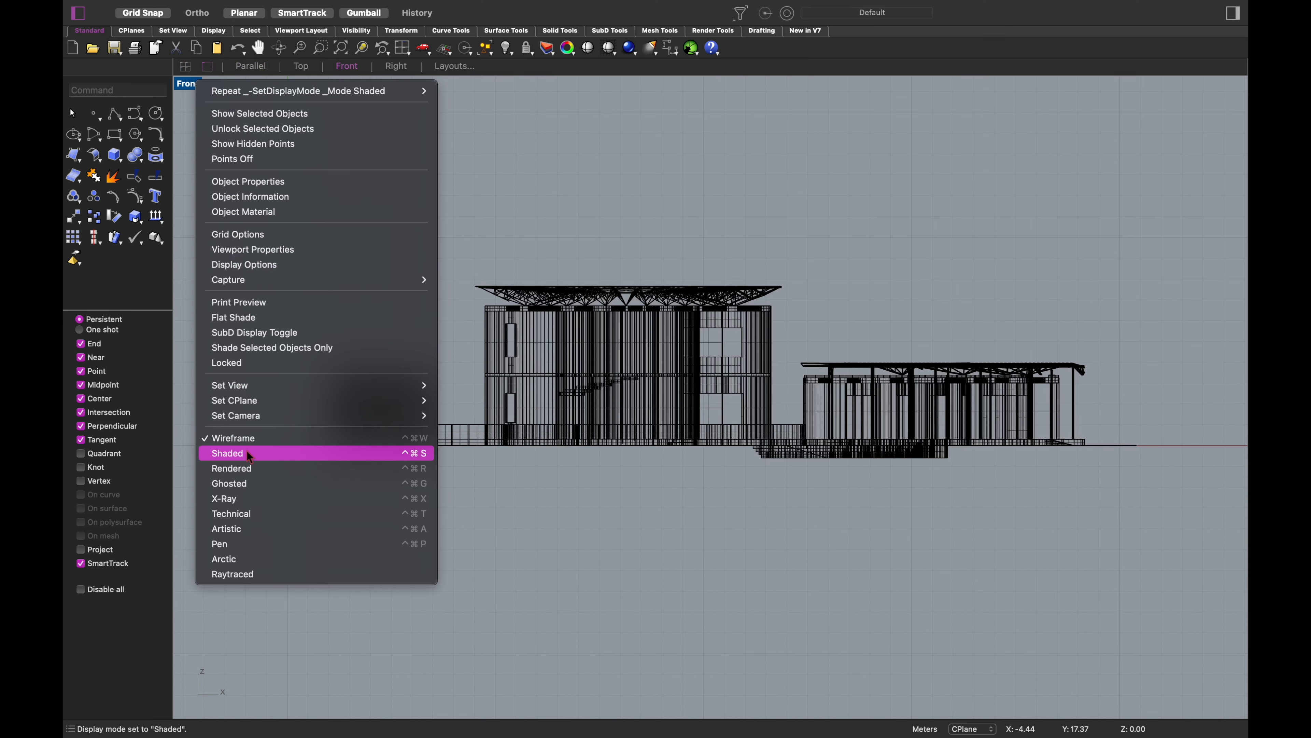
{"action": "left_click", "coordinate": [253, 454]}
Step: Set the Front view to Rendered display mode and examine the section across the buildings
{"action": "scroll", "coordinate": [335, 519], "scroll_direction": "right", "scroll_amount": 5}
{"action": "scroll", "coordinate": [377, 465], "scroll_direction": "up", "scroll_amount": 5}
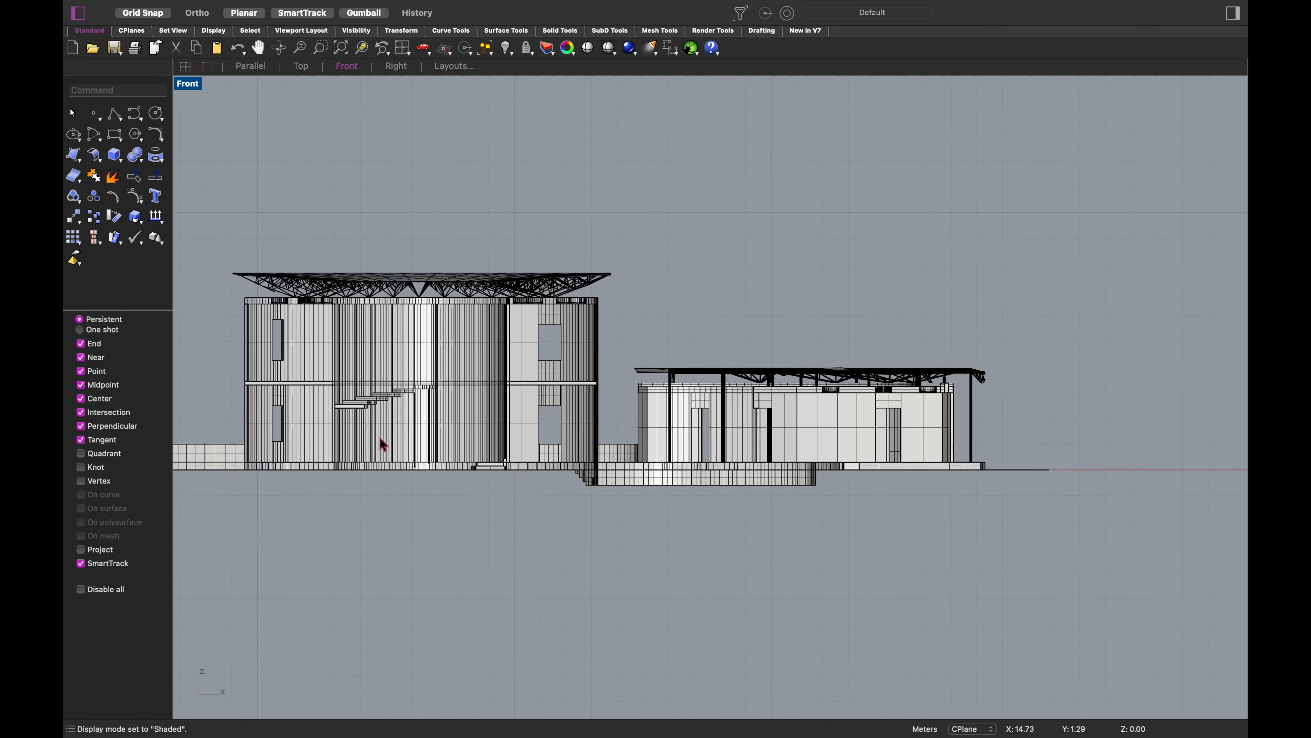
{"action": "scroll", "coordinate": [375, 474], "scroll_direction": "down", "scroll_amount": 5}
{"action": "left_click", "coordinate": [198, 85]}
{"action": "left_click", "coordinate": [282, 463]}
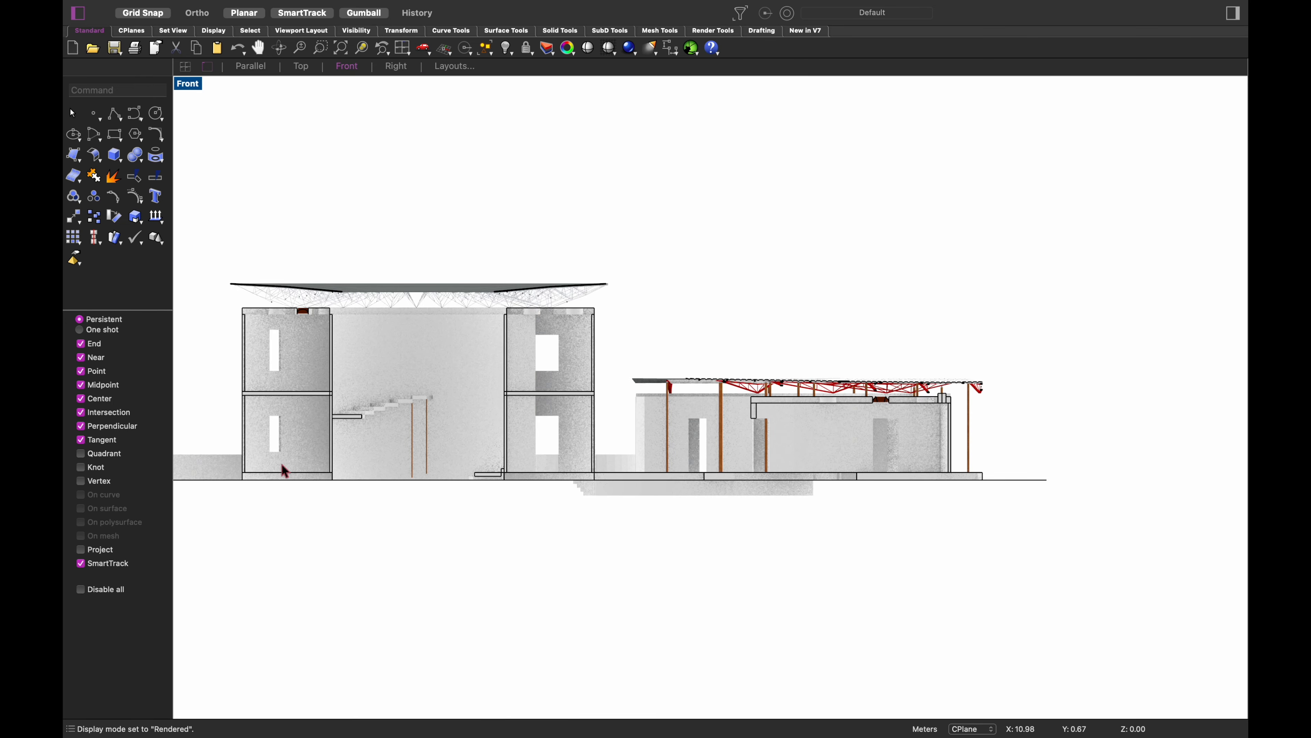
{"action": "scroll", "coordinate": [391, 460], "scroll_direction": "down", "scroll_amount": 5}
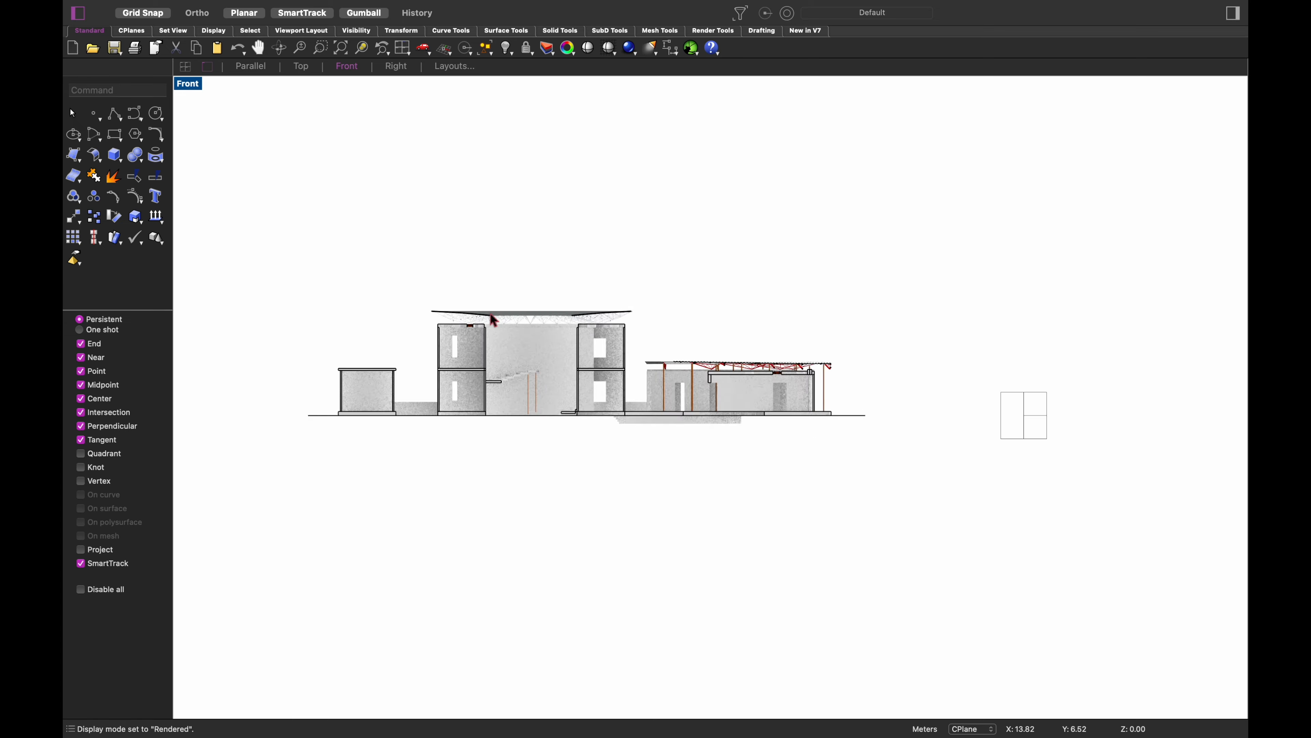
{"action": "scroll", "coordinate": [485, 352], "scroll_direction": "up", "scroll_amount": 10}
{"action": "scroll", "coordinate": [481, 371], "scroll_direction": "down", "scroll_amount": 10}
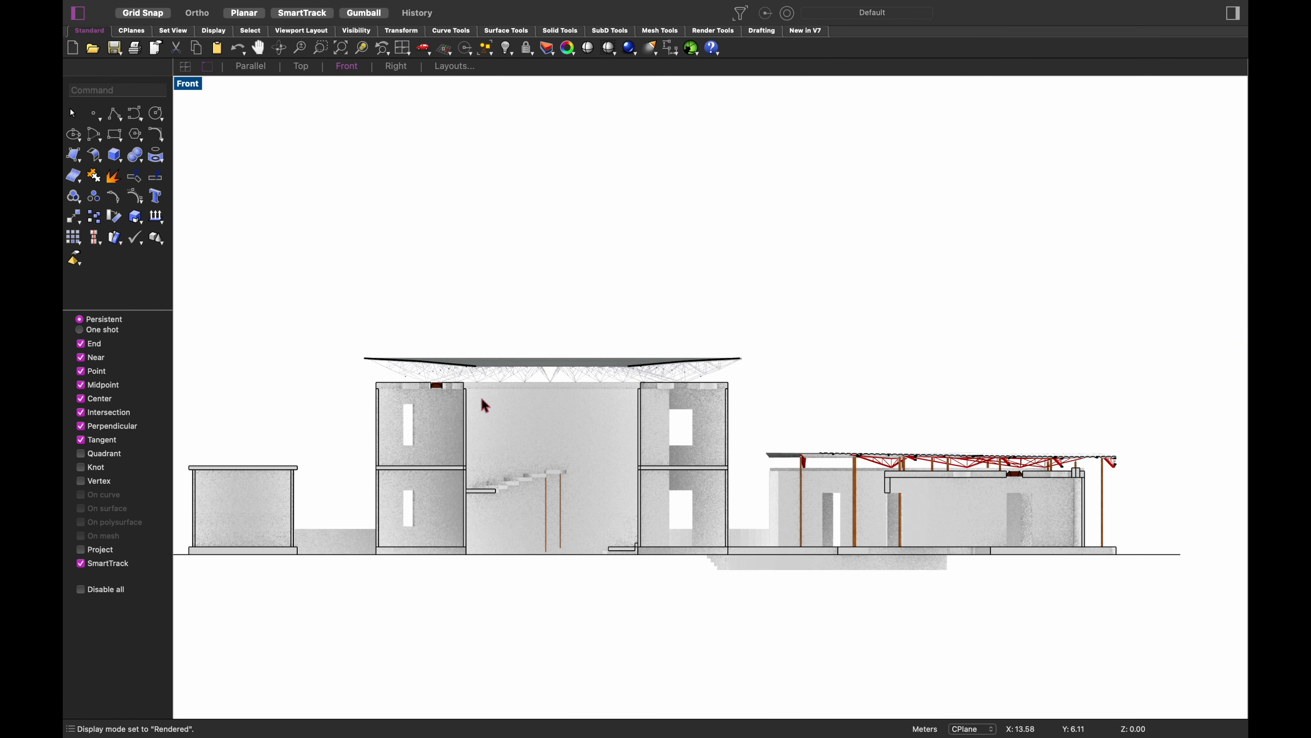
{"action": "right_click_drag", "start_coordinate": [483, 404], "coordinate": [550, 418]}
{"action": "scroll", "coordinate": [518, 388], "scroll_direction": "down", "scroll_amount": 2}
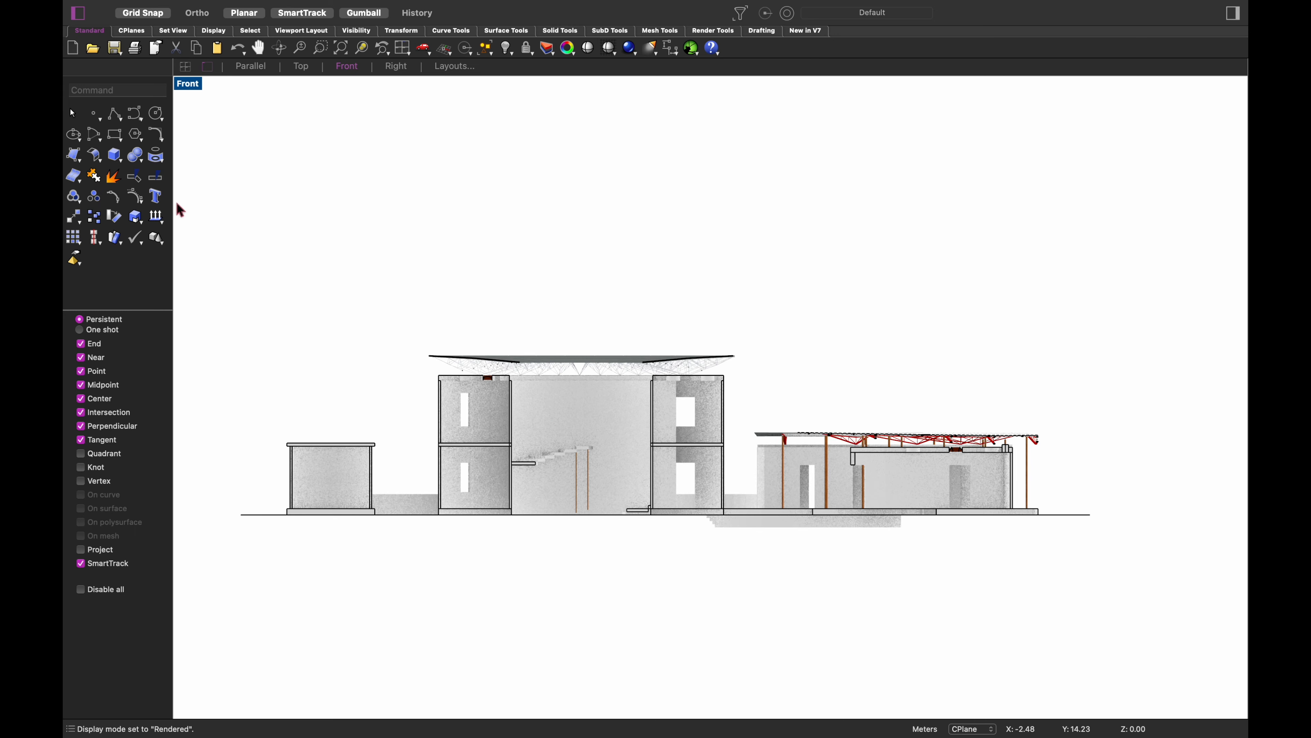
Step: Try the Pen and Artistic display modes on the Front view section
{"action": "left_click", "coordinate": [187, 83]}
{"action": "left_click", "coordinate": [279, 559]}
{"action": "key", "text": "ctrl+super+p"}
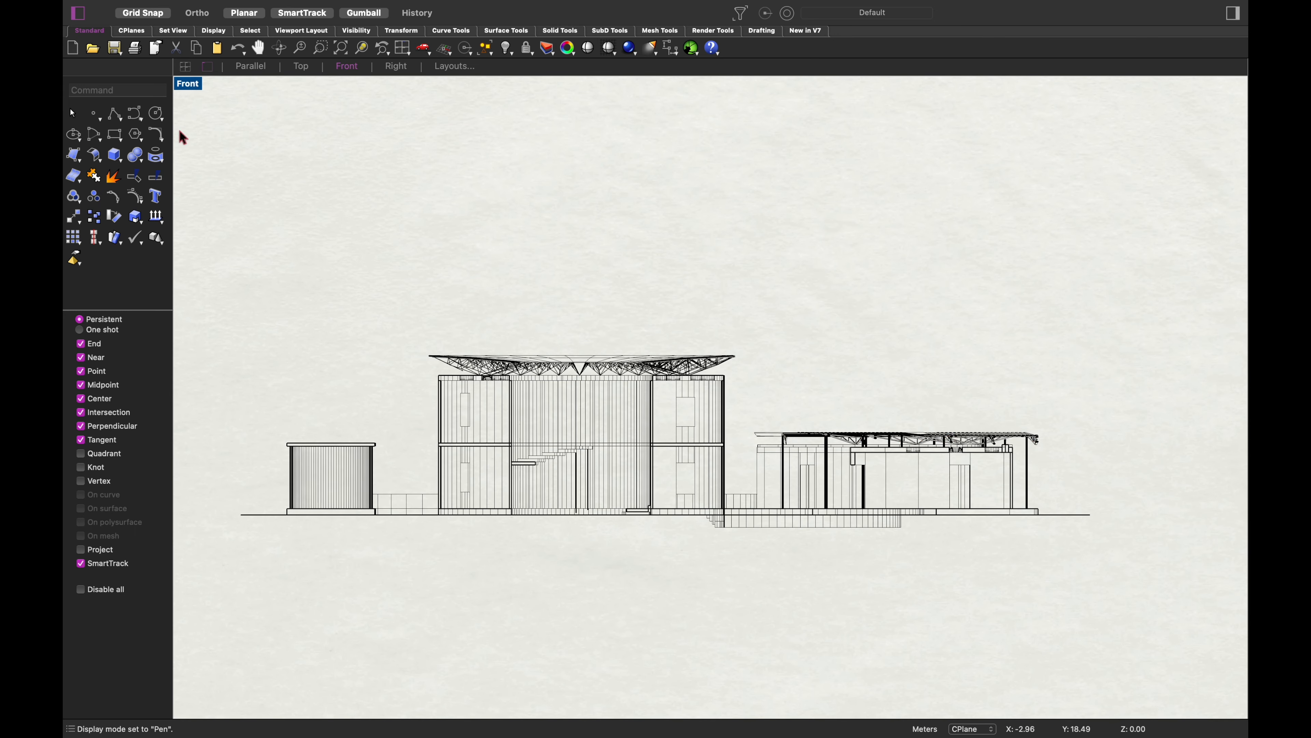
{"action": "left_click", "coordinate": [187, 83]}
{"action": "left_click", "coordinate": [308, 527]}
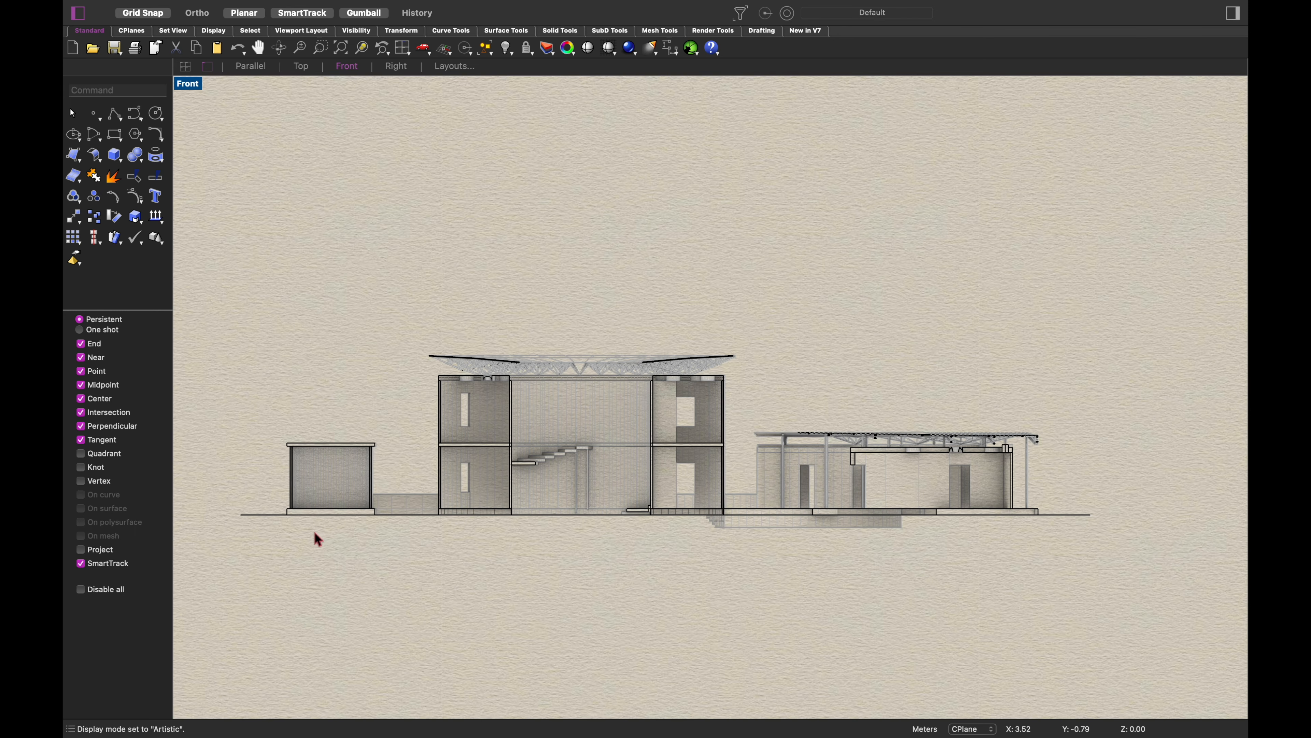
Step: Try the Technical and Arctic display modes on the Front view section
{"action": "left_click", "coordinate": [193, 86]}
{"action": "left_click", "coordinate": [325, 516]}
{"action": "left_click", "coordinate": [189, 85]}
{"action": "left_click", "coordinate": [299, 556]}
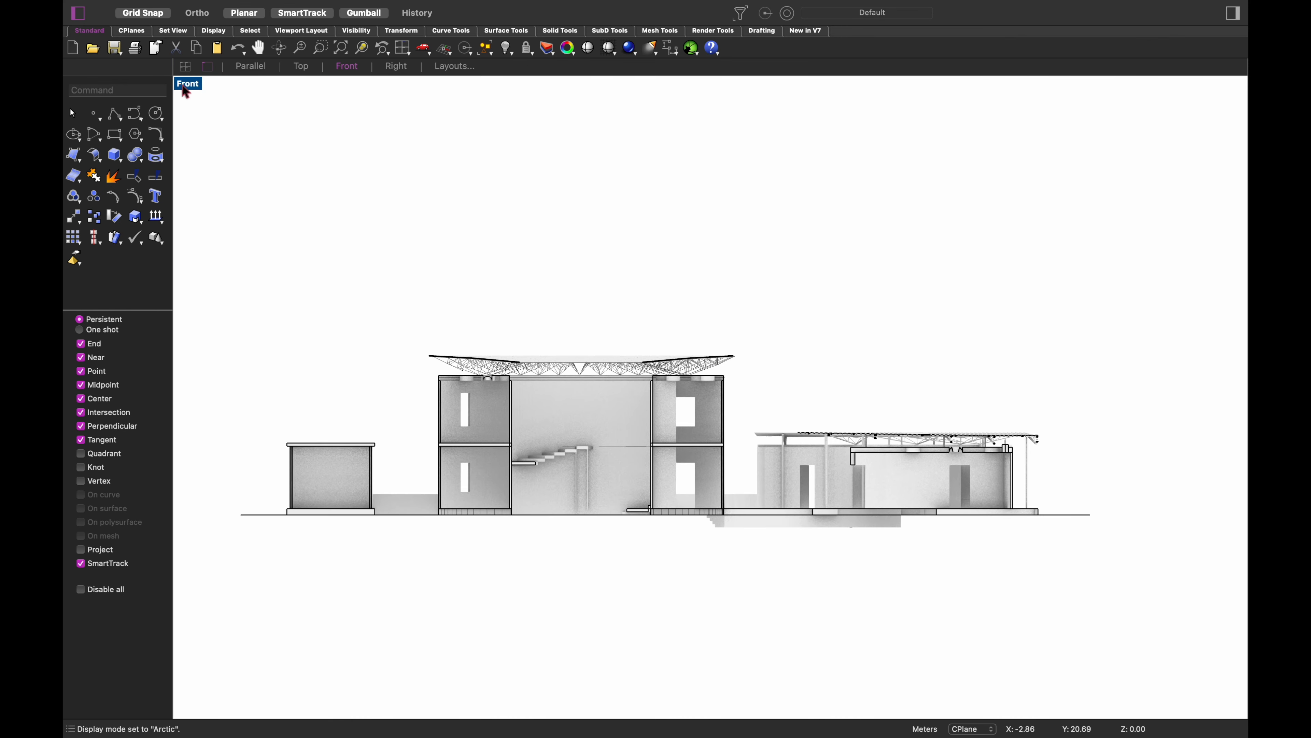
Step: Set the Front view back to Pen display mode and examine the roof truss linework up close
{"action": "left_click", "coordinate": [260, 544]}
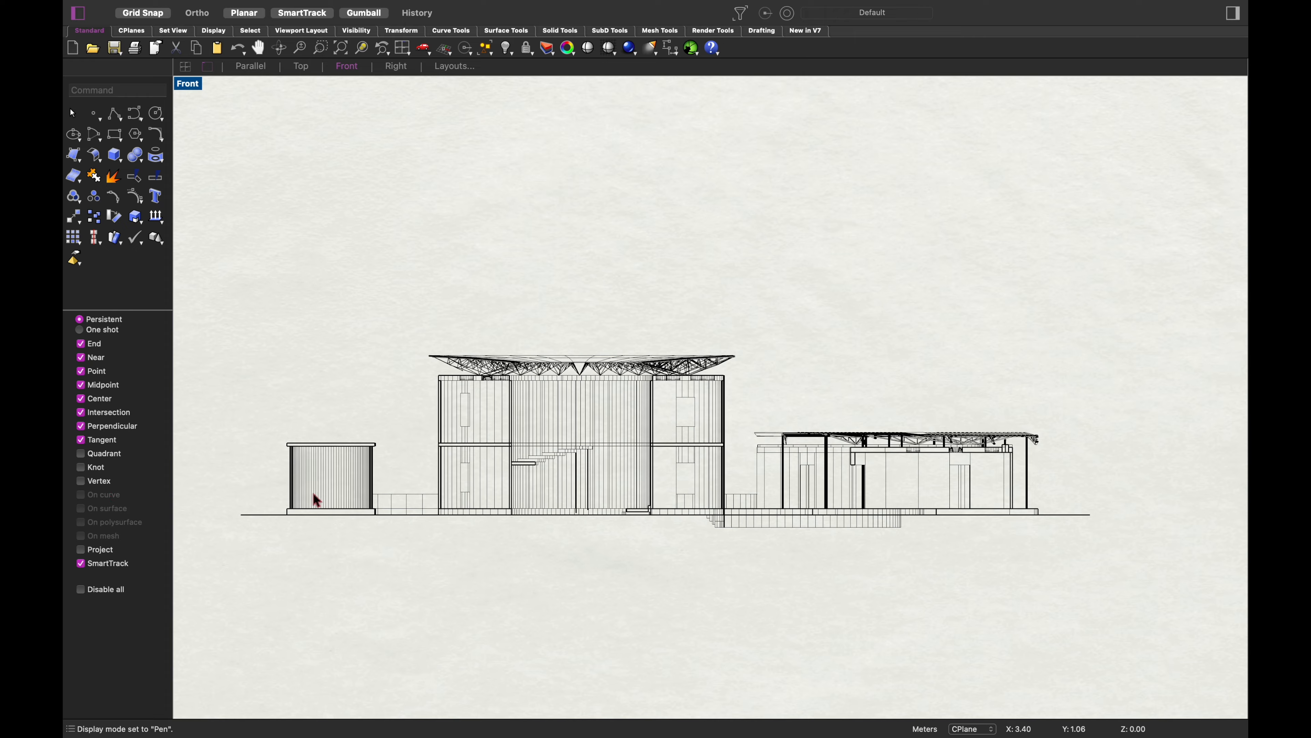
{"action": "scroll", "coordinate": [454, 459], "scroll_direction": "up", "scroll_amount": 8}
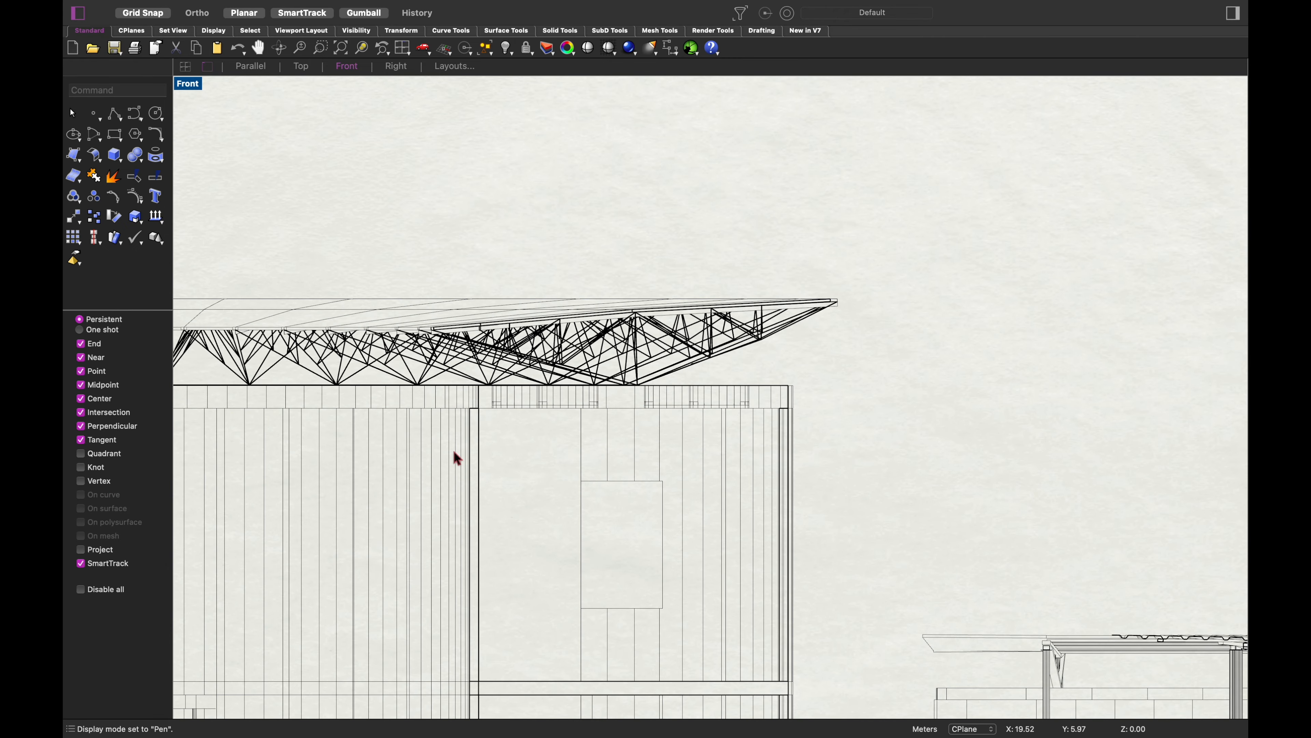
{"action": "scroll", "coordinate": [454, 434], "scroll_direction": "up", "scroll_amount": 4}
{"action": "scroll", "coordinate": [441, 481], "scroll_direction": "up", "scroll_amount": 3}
{"action": "scroll", "coordinate": [439, 492], "scroll_direction": "down", "scroll_amount": 5}
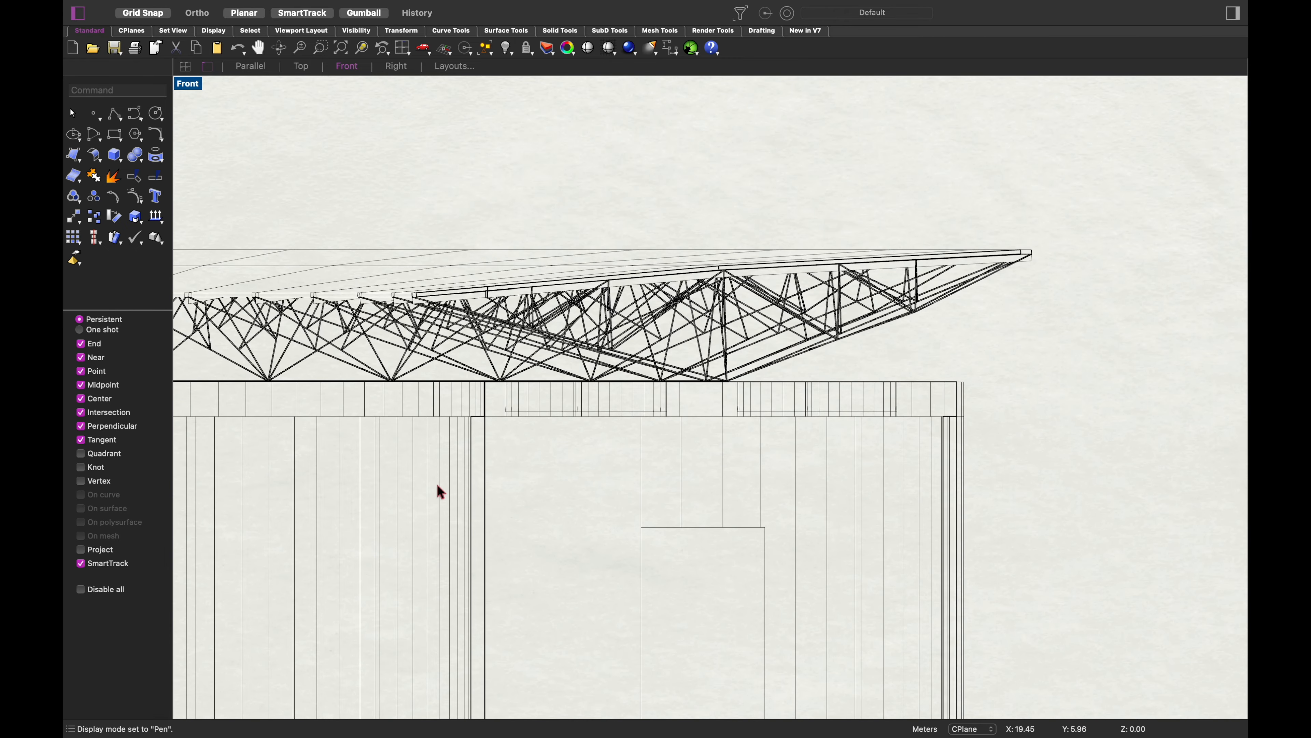
{"action": "scroll", "coordinate": [439, 492], "scroll_direction": "down", "scroll_amount": 10}
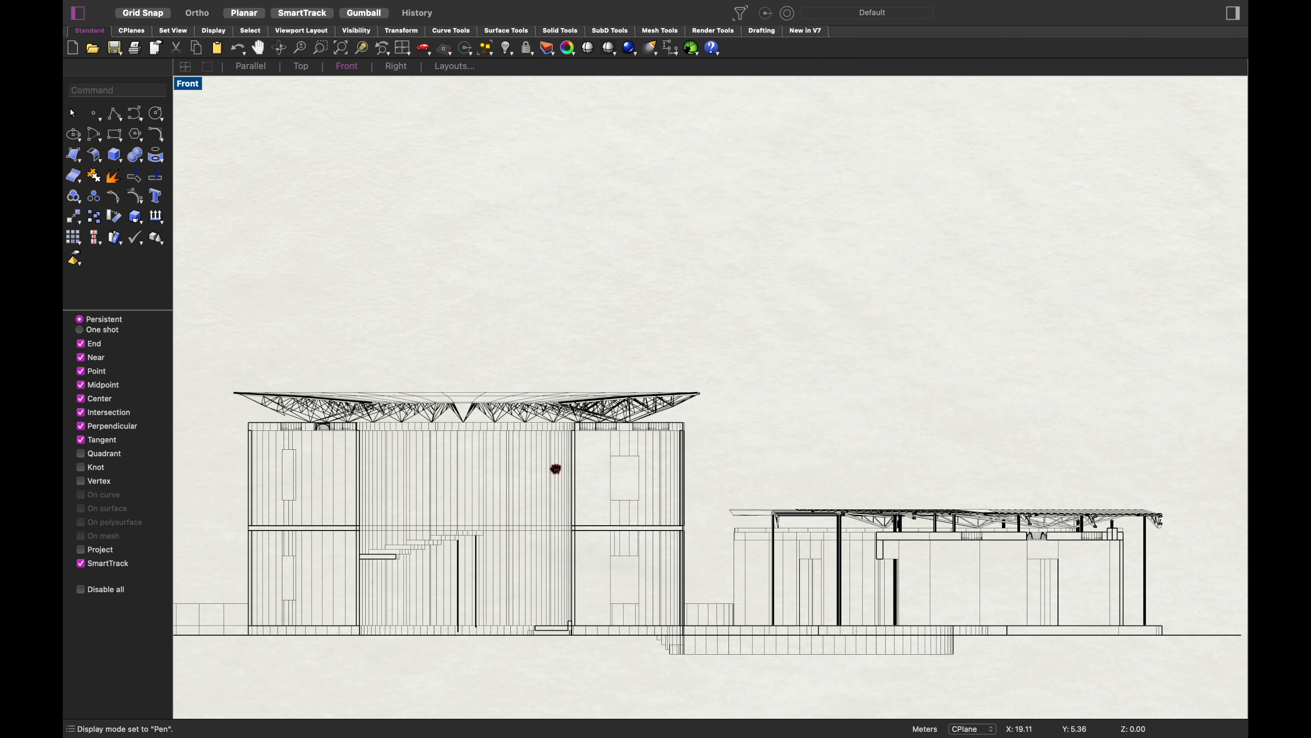
Step: Set the Front view's display mode to Arctic
{"action": "left_click", "coordinate": [201, 87]}
{"action": "left_click", "coordinate": [227, 555]}
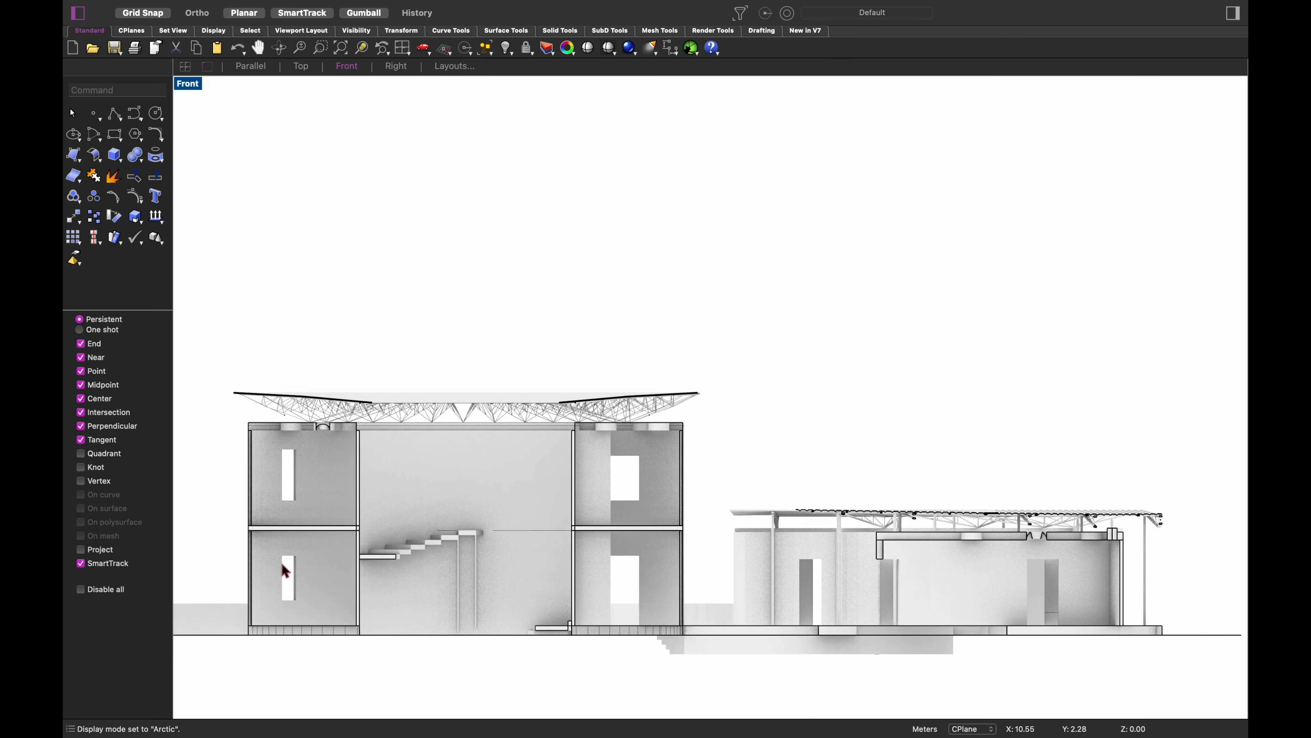
Step: Try the Rendered display mode on the Front view section and return the view to Arctic
{"action": "scroll", "coordinate": [334, 579], "scroll_direction": "down", "scroll_amount": 5}
{"action": "left_click", "coordinate": [188, 84]}
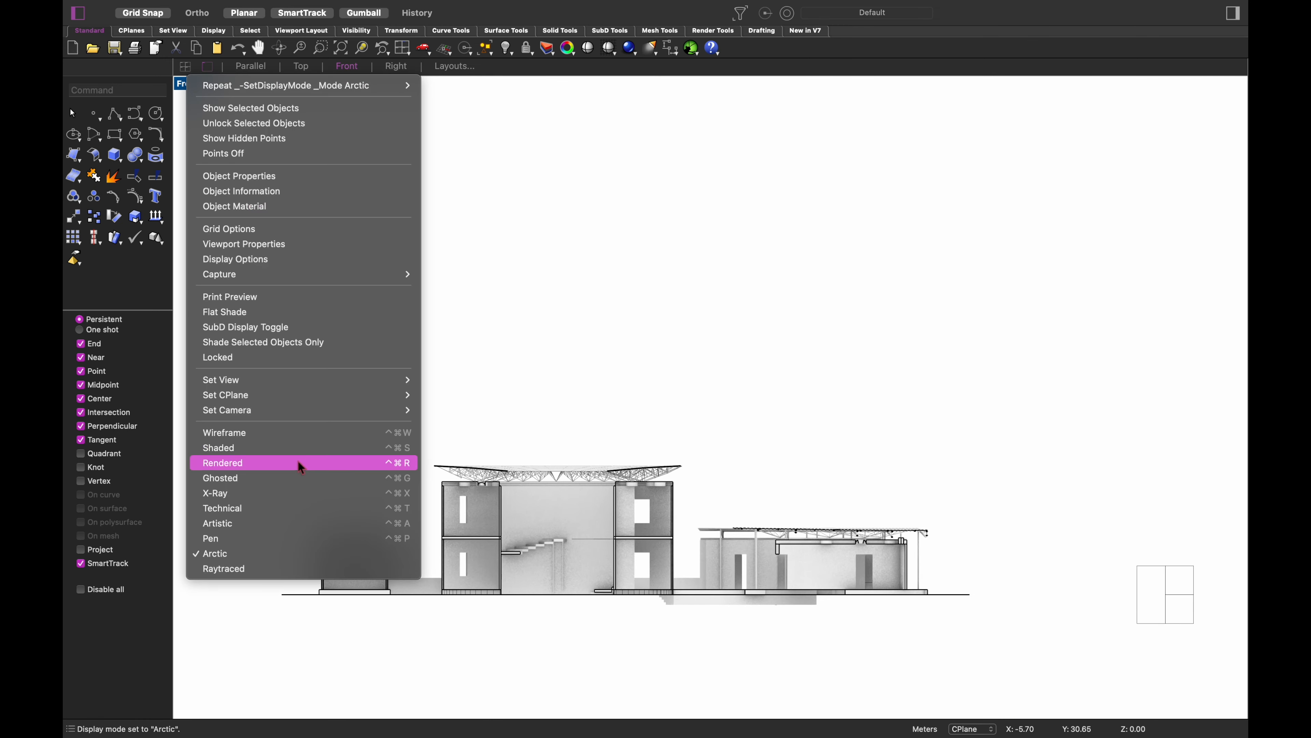
{"action": "left_click", "coordinate": [301, 471]}
{"action": "left_click", "coordinate": [189, 84]}
{"action": "left_click", "coordinate": [217, 553]}
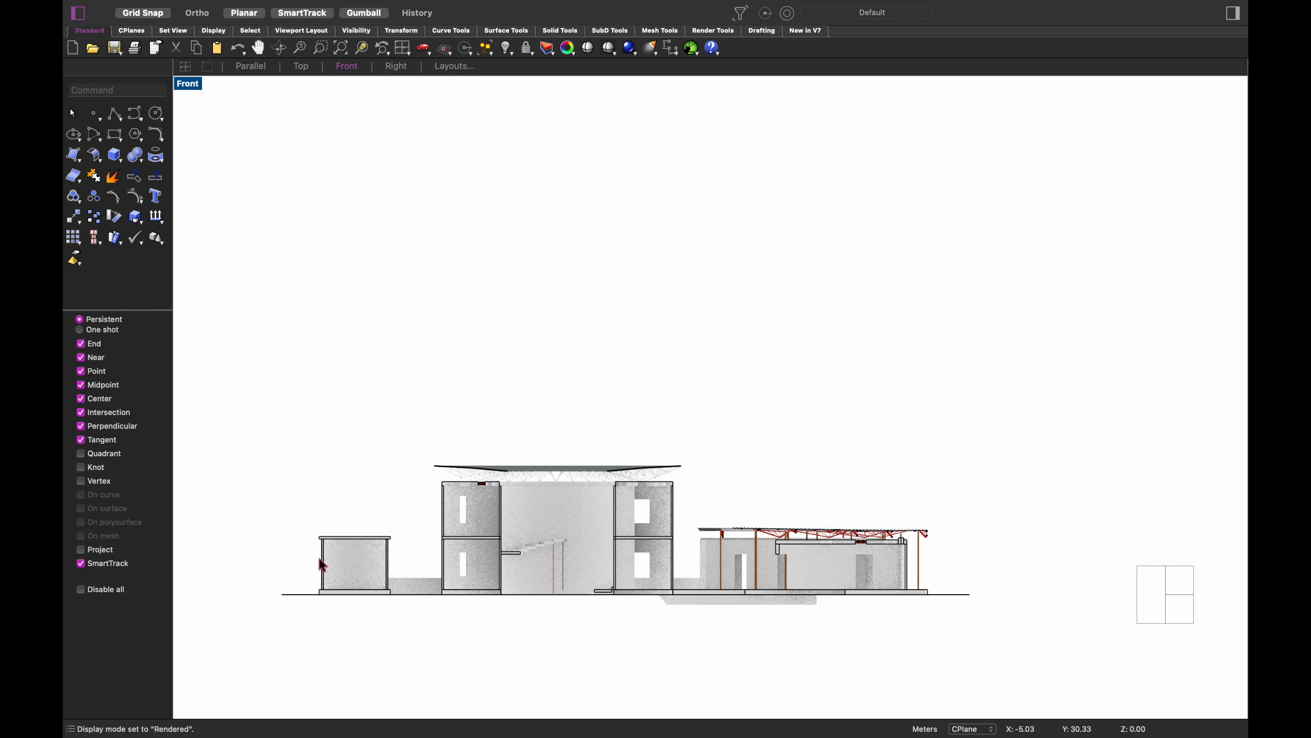
{"action": "scroll", "coordinate": [451, 669], "scroll_direction": "up", "scroll_amount": 2}
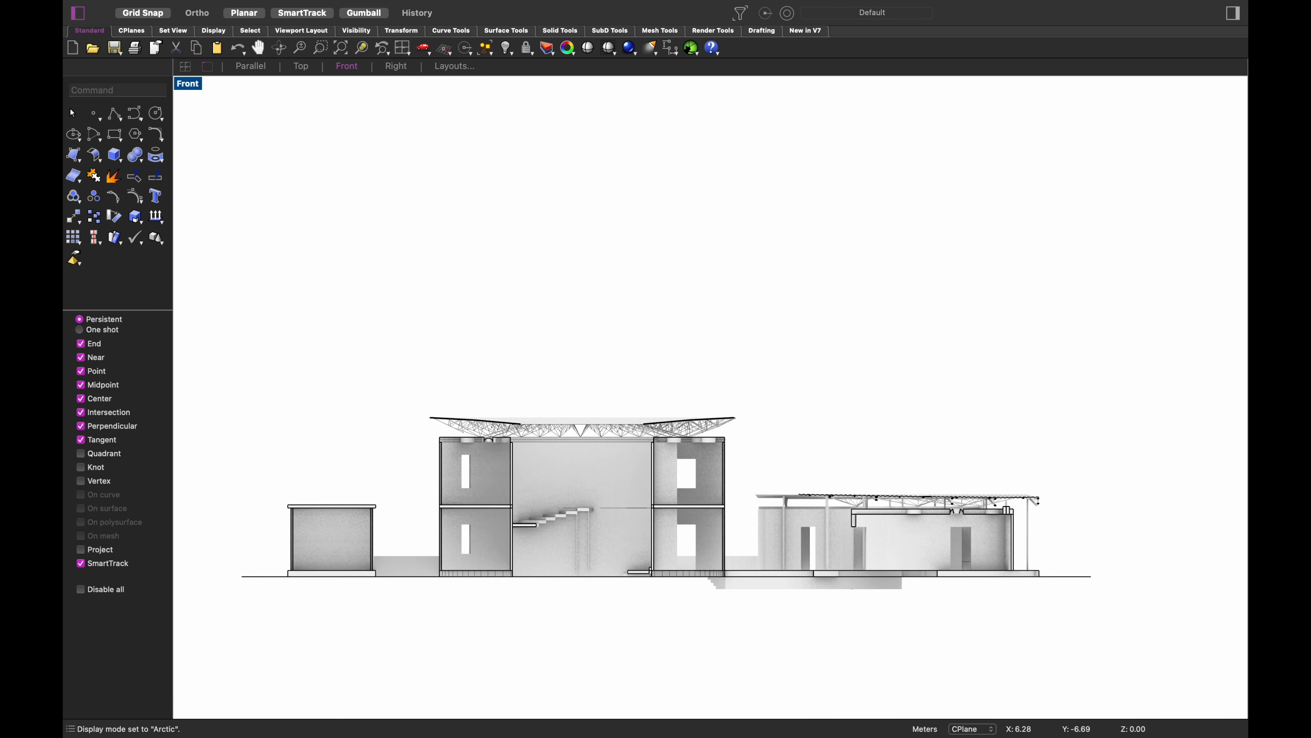
{"action": "left_click", "coordinate": [287, 681]}
{"action": "left_click", "coordinate": [757, 661]}
Step: Restore the four-view layout and set the Front view's display mode to Shaded
{"action": "double_click", "coordinate": [189, 84]}
{"action": "left_click", "coordinate": [187, 408]}
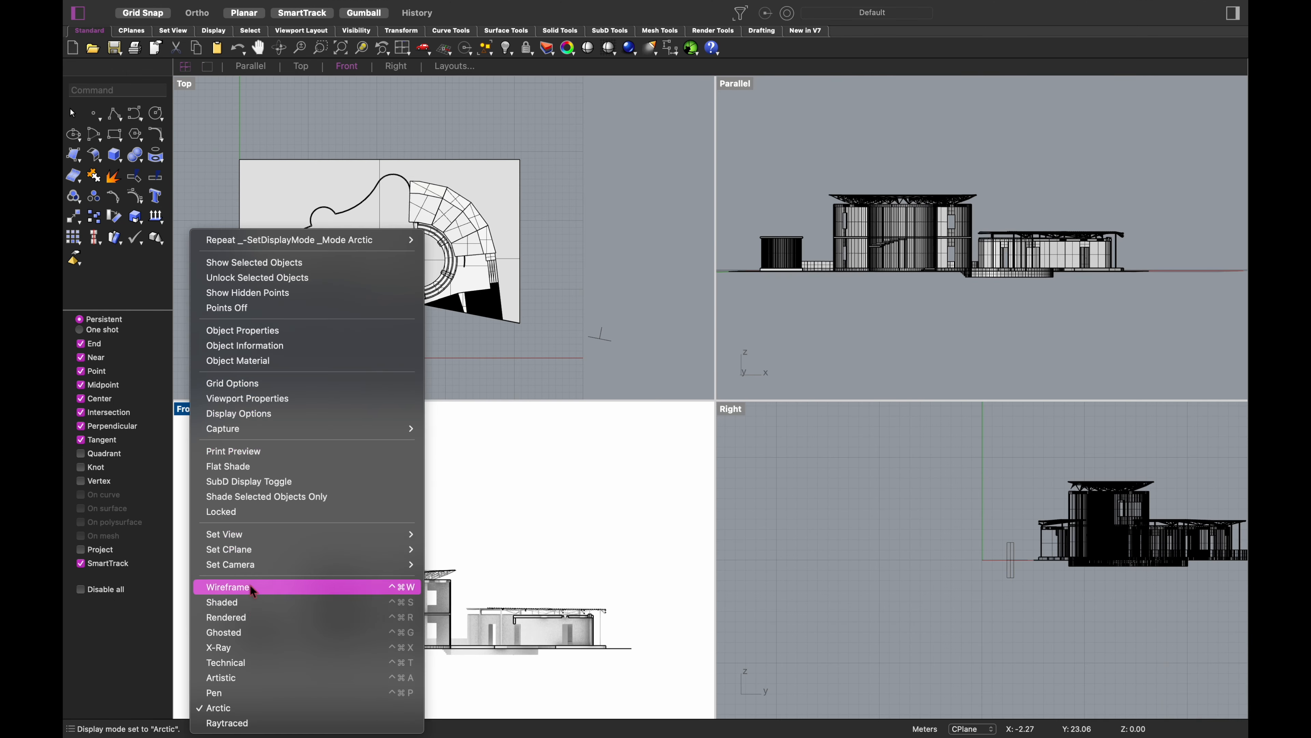
{"action": "left_click", "coordinate": [248, 604]}
Step: Delete the existing clipping plane below the site in the Top view
{"action": "left_click", "coordinate": [599, 351]}
{"action": "left_click", "coordinate": [602, 341]}
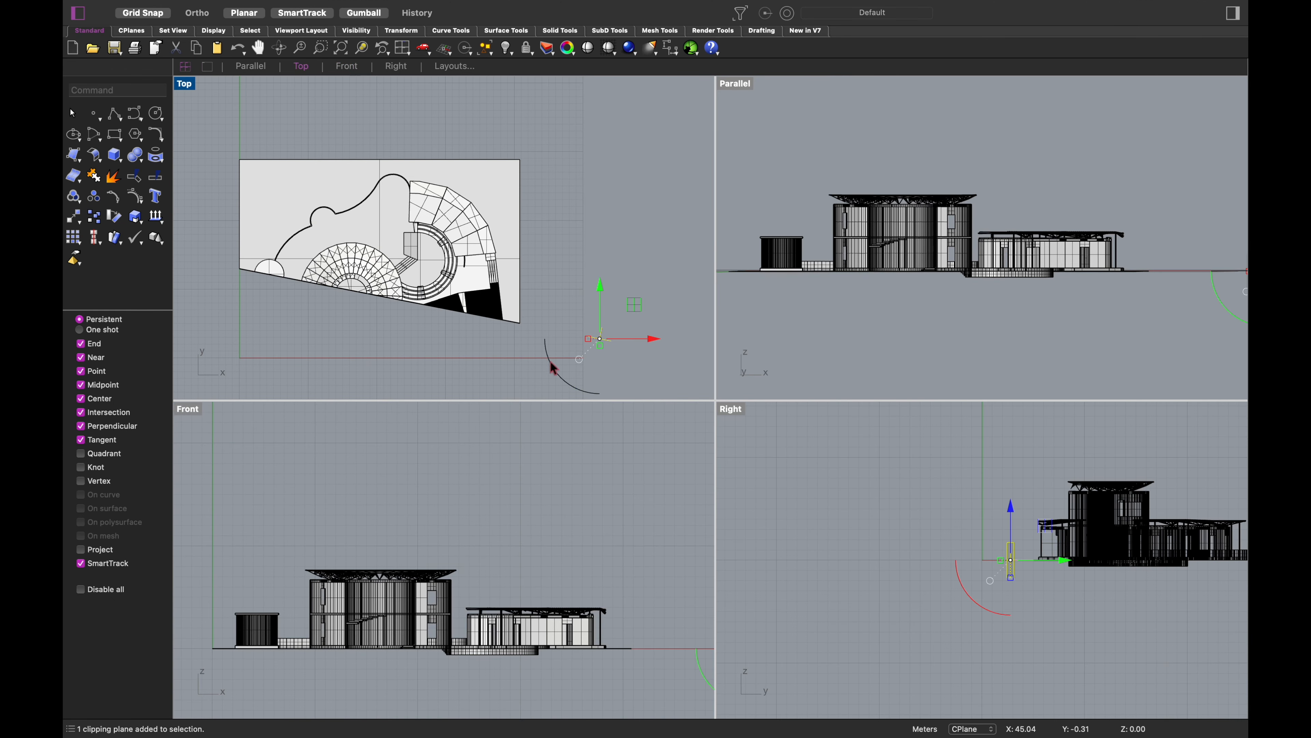
{"action": "left_click_drag", "start_coordinate": [550, 363], "coordinate": [557, 372]}
{"action": "key", "text": "Delete"}
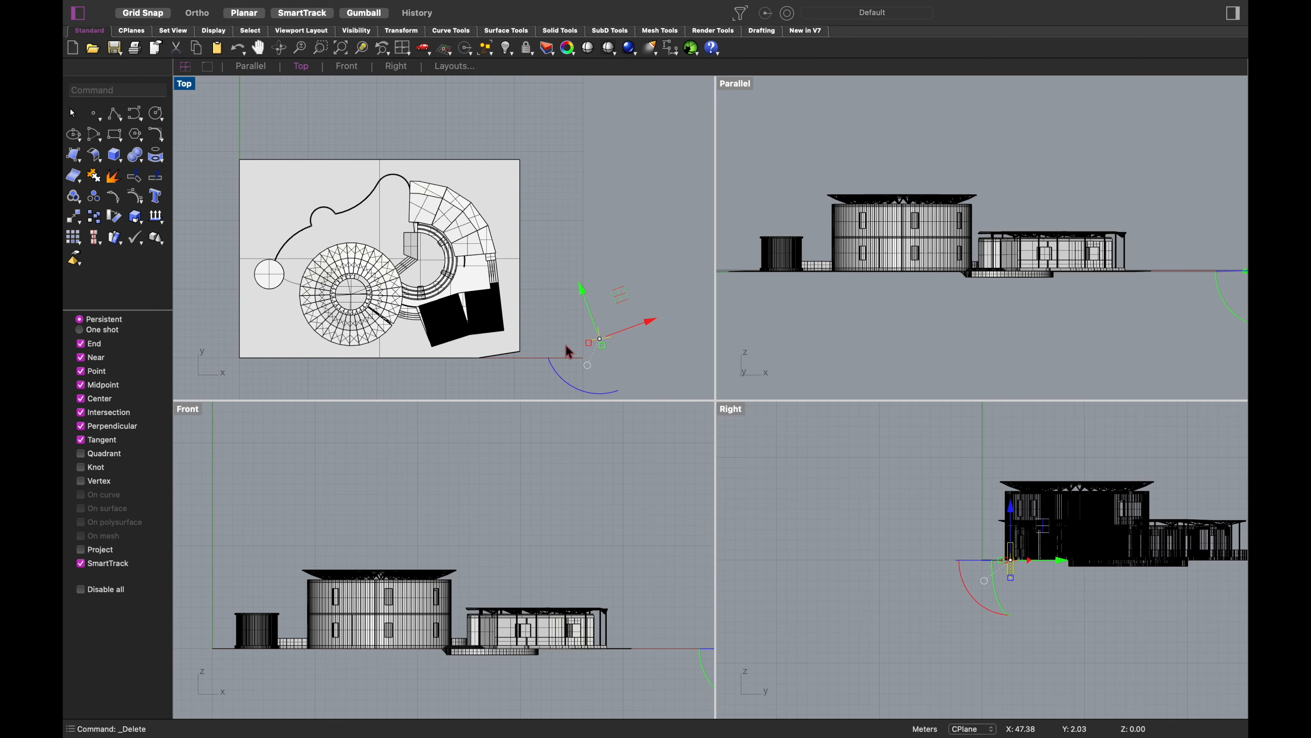
Step: Maximize the Parallel view and create a horizontal clipping plane beside the site's edge with the 3 Point option
{"action": "double_click", "coordinate": [735, 83]}
{"action": "right_click_drag", "start_coordinate": [689, 240], "coordinate": [537, 441]}
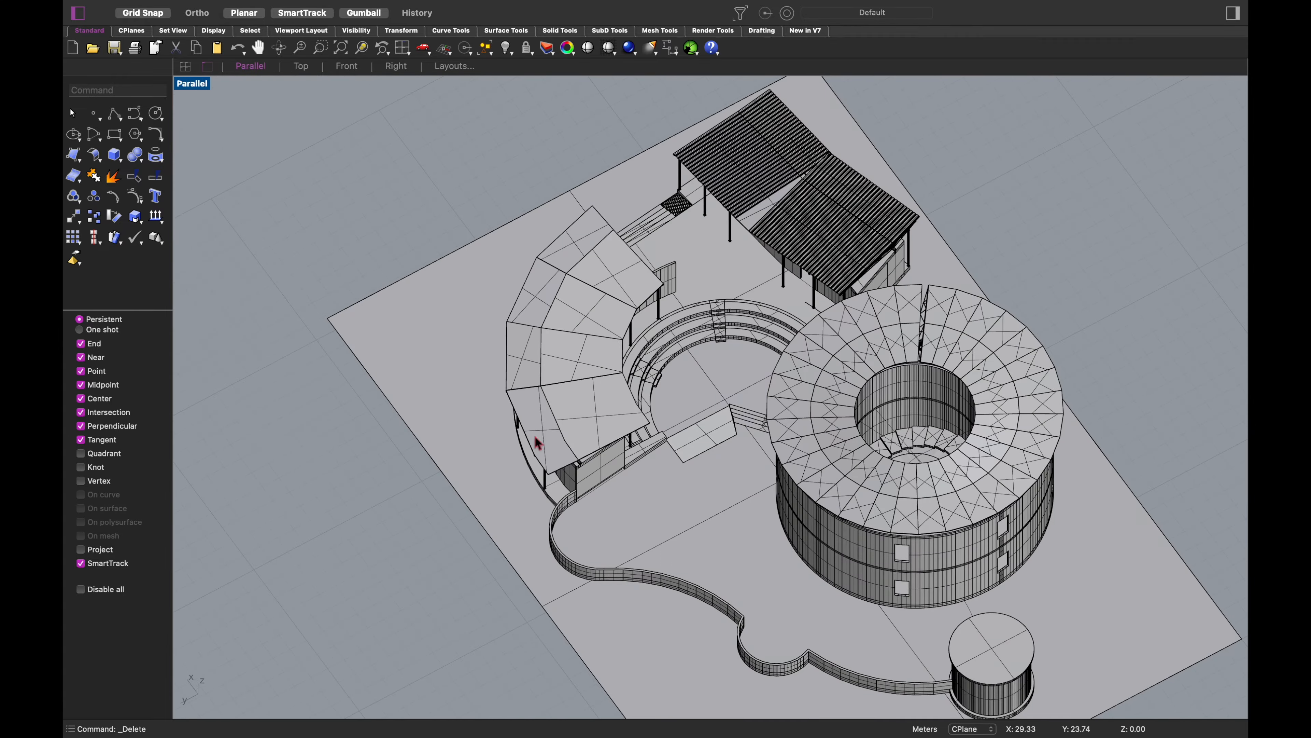
{"action": "right_click", "coordinate": [535, 438]}
{"action": "scroll", "coordinate": [432, 434], "scroll_direction": "up", "scroll_amount": 2}
{"action": "left_click", "coordinate": [388, 406]}
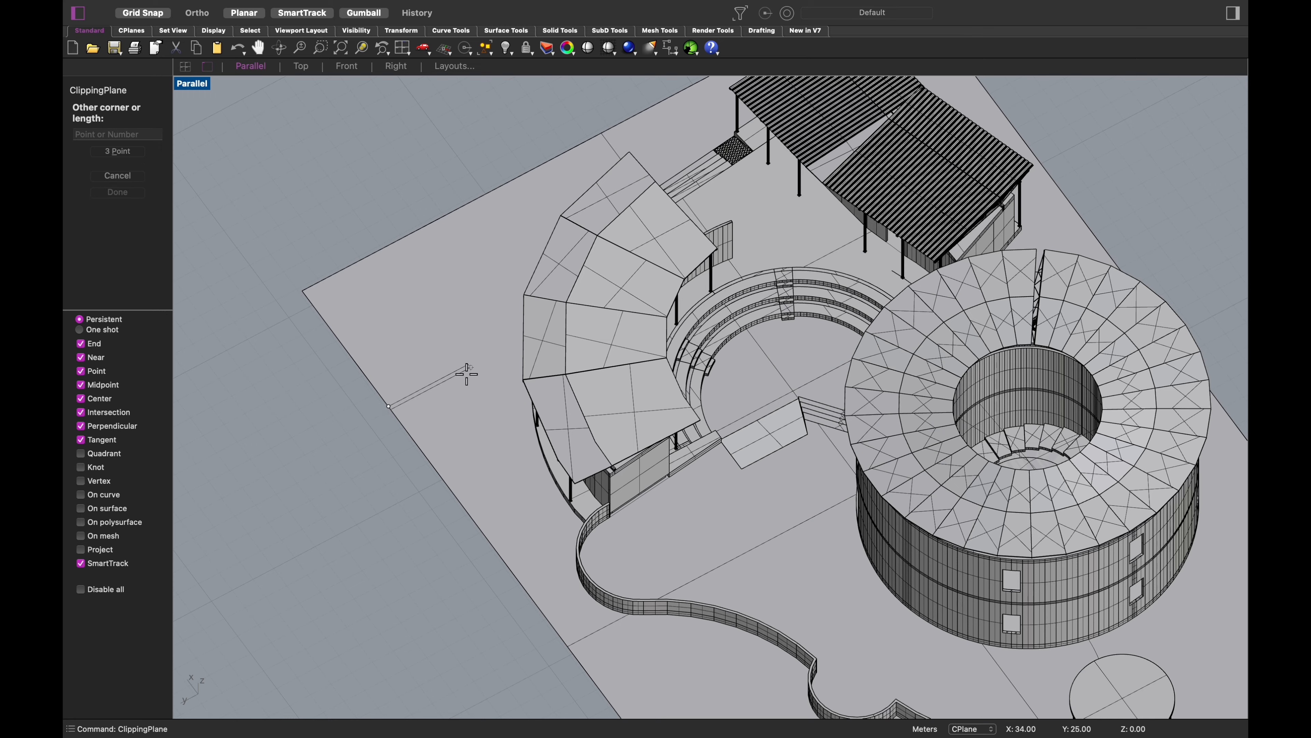
{"action": "right_click_drag", "start_coordinate": [467, 374], "coordinate": [467, 469]}
{"action": "left_click", "coordinate": [131, 151]}
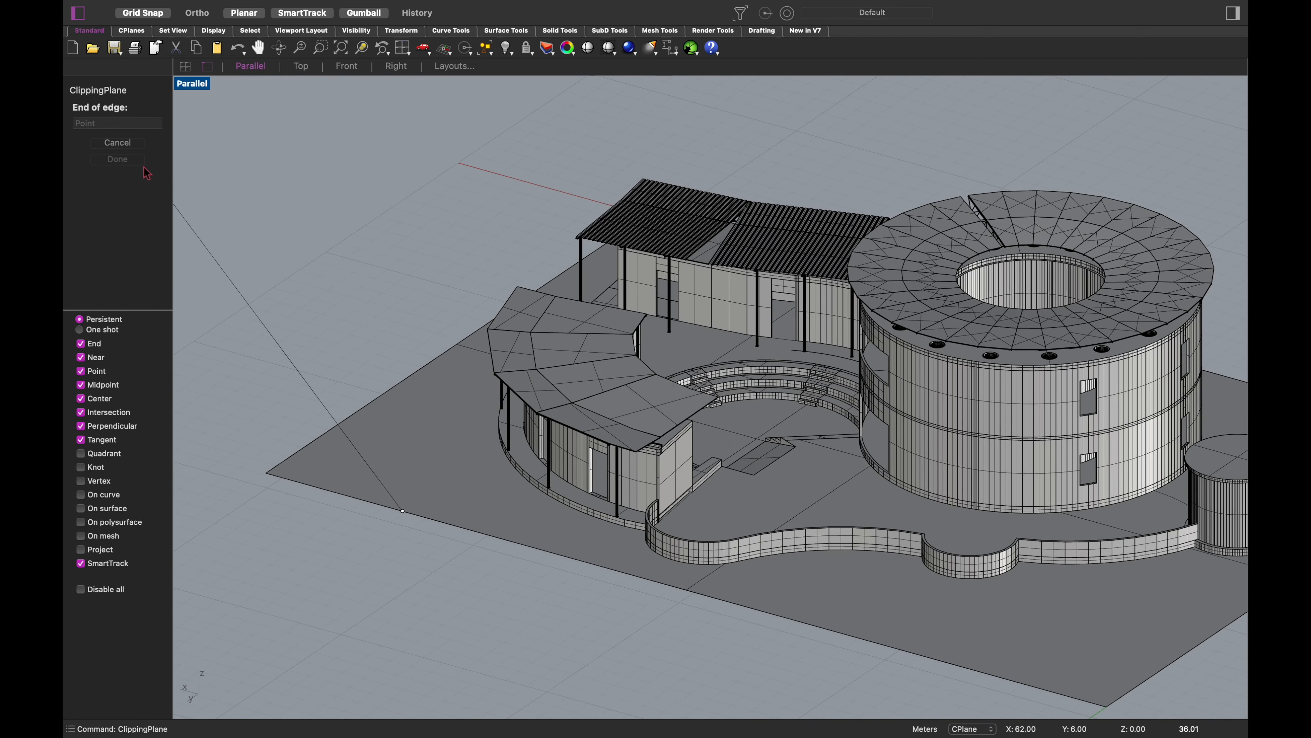
{"action": "left_click", "coordinate": [289, 598]}
{"action": "right_click", "coordinate": [231, 554]}
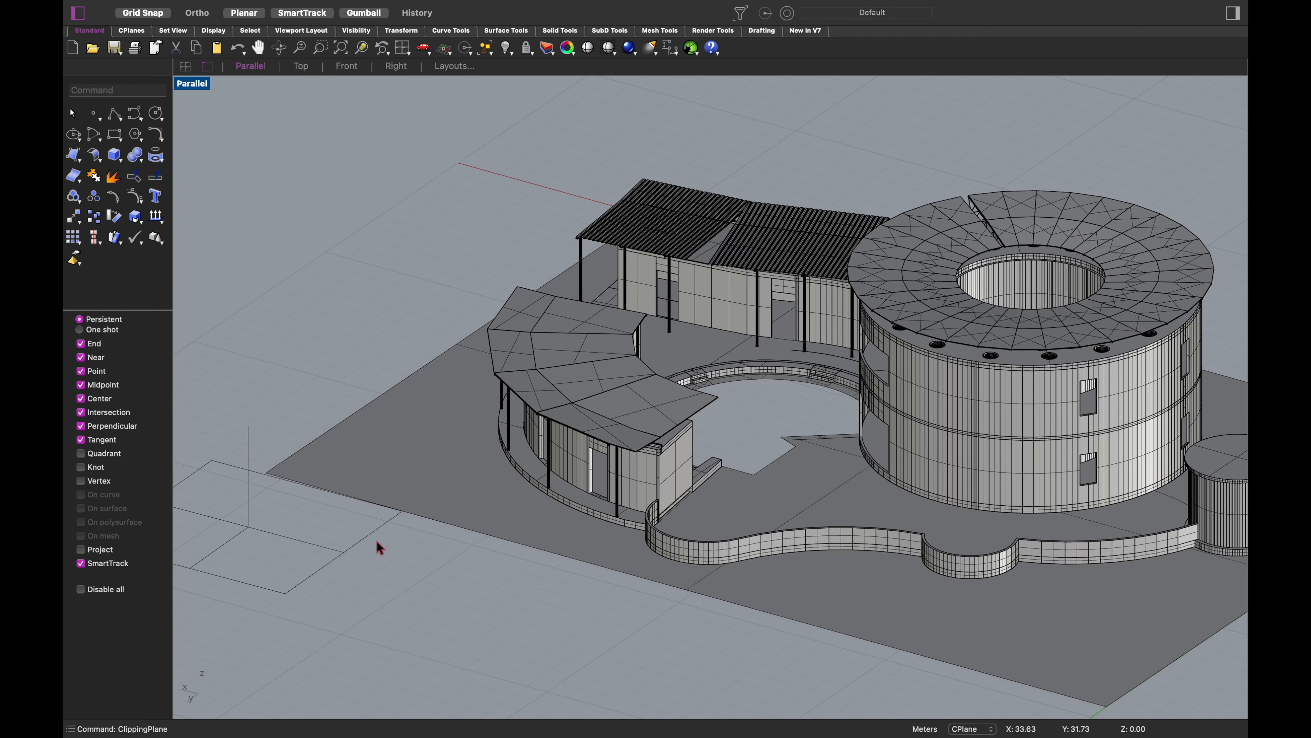
Step: Rotate the new clipping plane 90° around its Y axis and move it along its normal
{"action": "right_click_drag", "start_coordinate": [377, 542], "coordinate": [406, 547]}
{"action": "left_click", "coordinate": [311, 611]}
{"action": "left_click", "coordinate": [352, 640]}
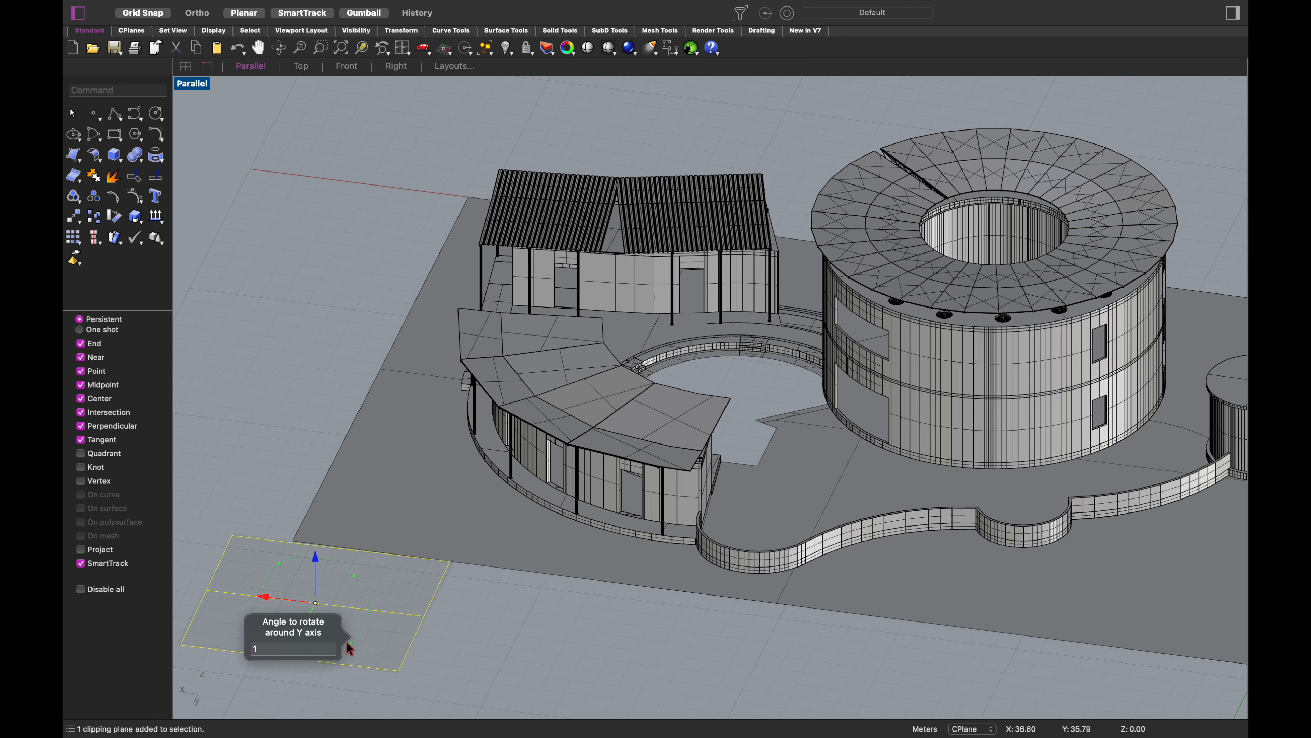
{"action": "type", "text": "90"}
{"action": "key", "text": "Return"}
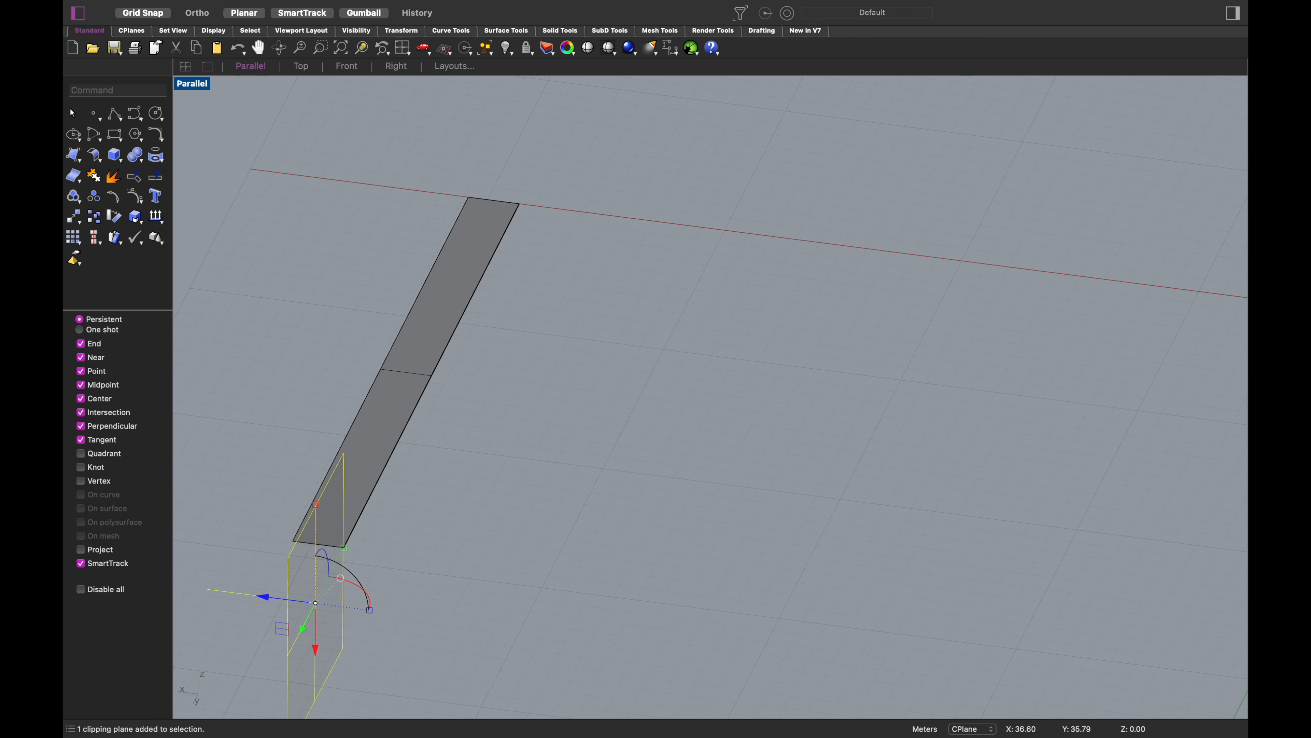
{"action": "scroll", "coordinate": [379, 563], "scroll_direction": "up", "scroll_amount": 6}
{"action": "scroll", "coordinate": [380, 563], "scroll_direction": "down", "scroll_amount": 13}
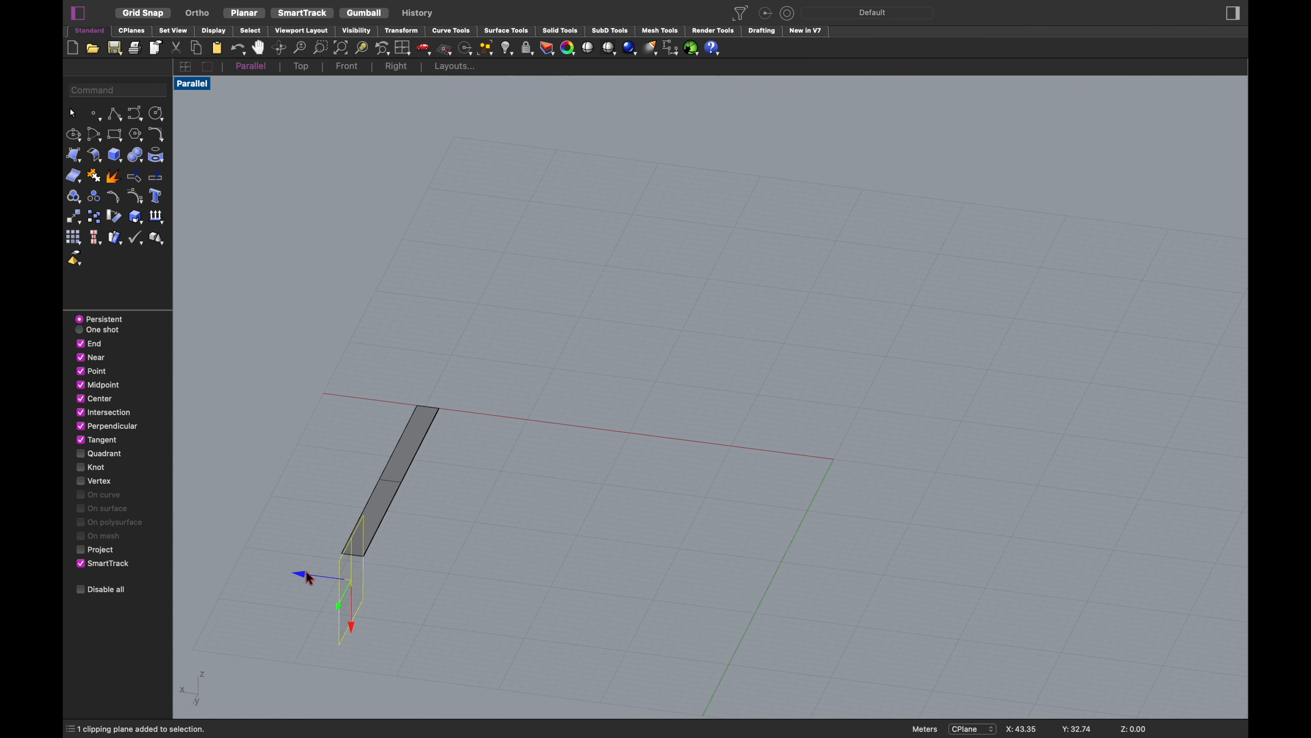
{"action": "left_click_drag", "start_coordinate": [308, 575], "coordinate": [430, 600]}
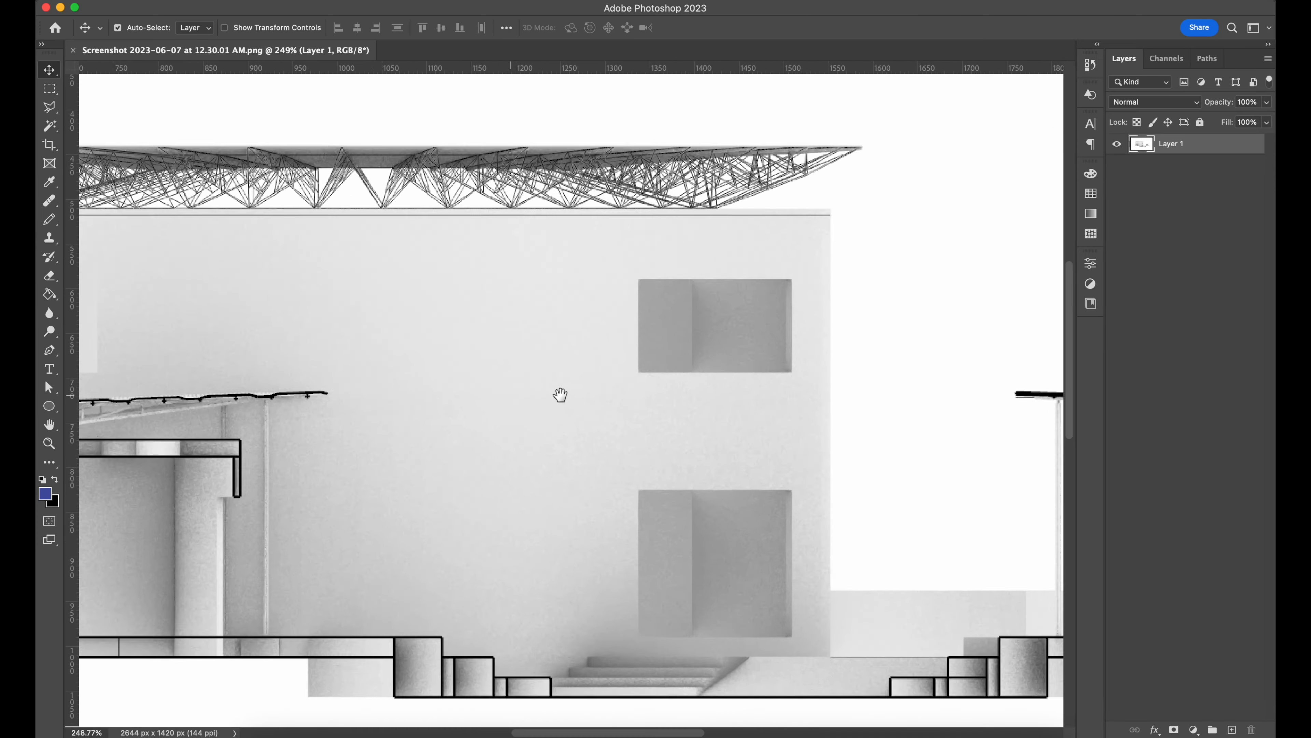
Step: Switch to the section screenshot in Photoshop and select the left building's cut roof slab, walls and floor slab with the Magic Wand
{"action": "left_click_drag", "start_coordinate": [560, 395], "coordinate": [834, 371]}
{"action": "scroll", "coordinate": [615, 557], "scroll_direction": "up", "scroll_amount": 4, "text": "alt"}
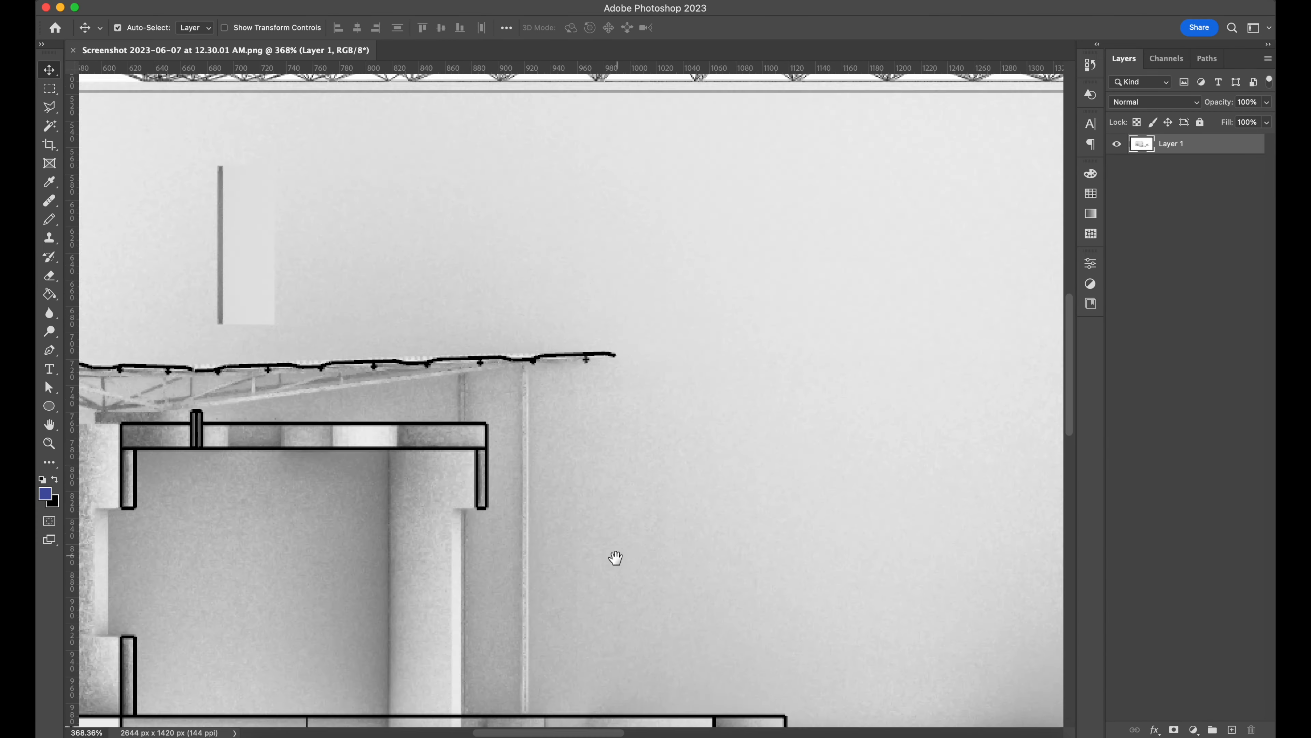
{"action": "left_click_drag", "start_coordinate": [615, 556], "coordinate": [909, 424]}
{"action": "left_click", "coordinate": [50, 126]}
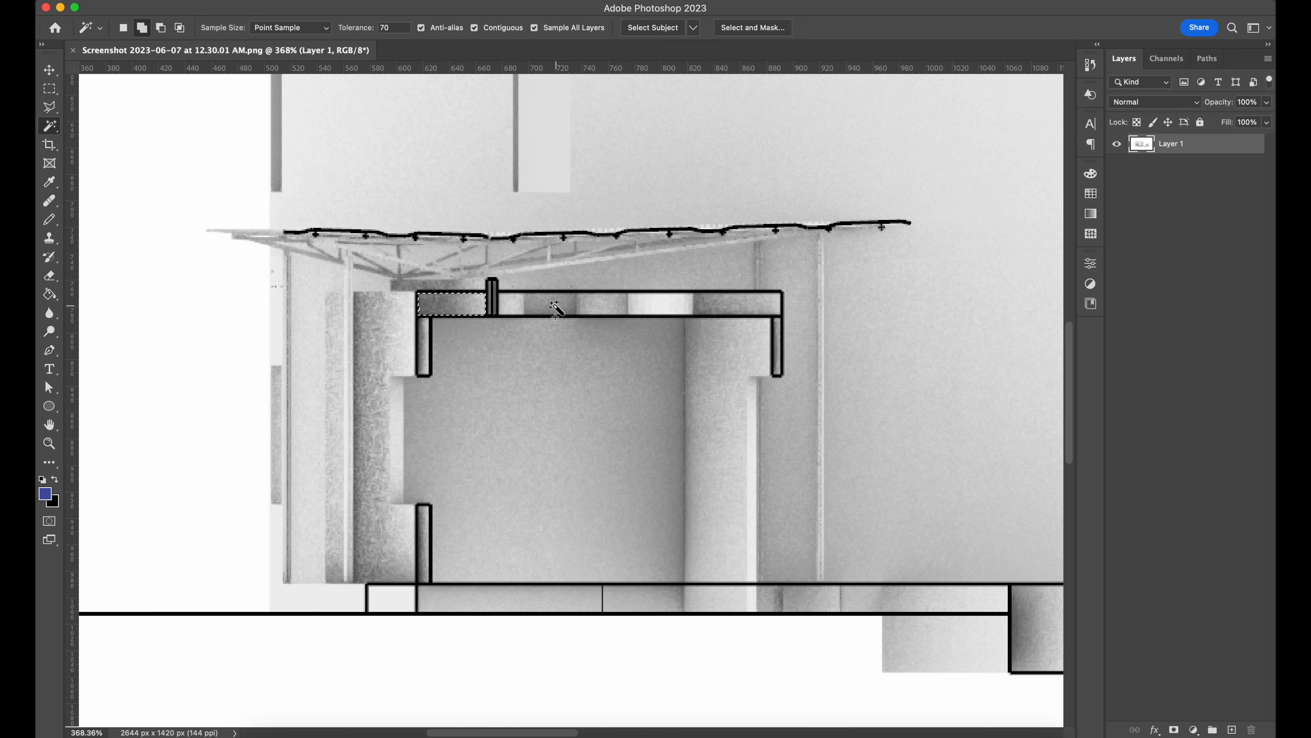
{"action": "left_click", "coordinate": [554, 305], "text": "shift"}
{"action": "left_click", "coordinate": [777, 349], "text": "shift"}
{"action": "left_click", "coordinate": [426, 338], "text": "shift"}
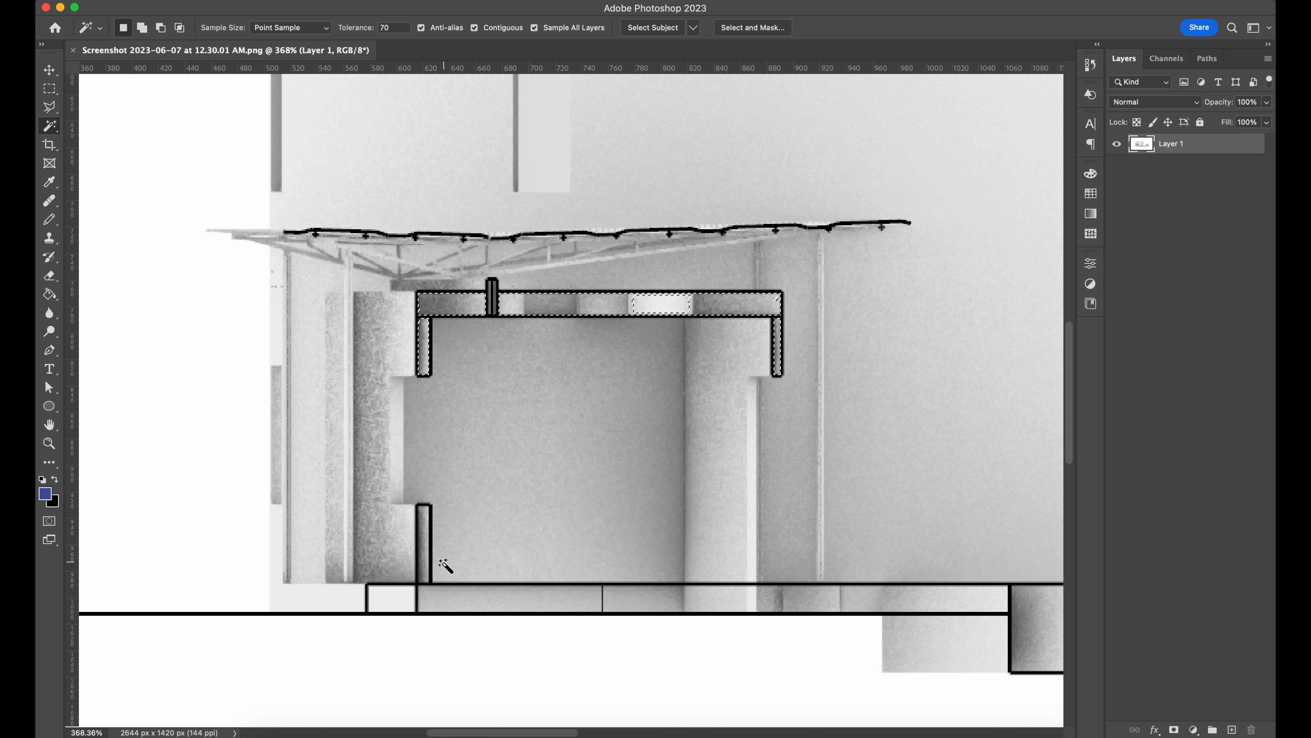
{"action": "left_click", "coordinate": [389, 608], "text": "shift"}
{"action": "left_click_drag", "start_coordinate": [724, 566], "coordinate": [247, 523]}
{"action": "left_click", "coordinate": [210, 553], "text": "shift"}
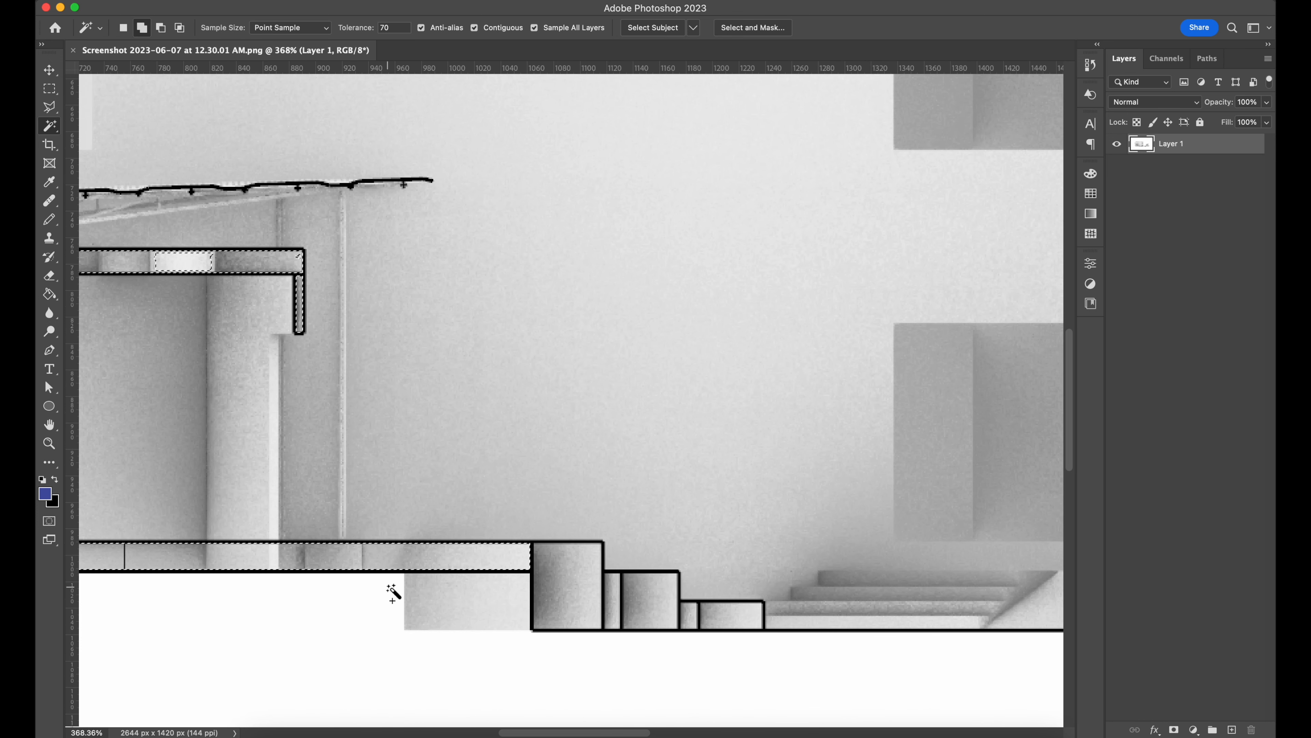
Step: Add the cut stepped blocks on the left side of the central pit to the Magic Wand selection
{"action": "left_click_drag", "start_coordinate": [571, 598], "coordinate": [375, 531]}
{"action": "left_click", "coordinate": [348, 528], "text": "shift"}
{"action": "left_click", "coordinate": [419, 542], "text": "shift"}
{"action": "left_click", "coordinate": [452, 544], "text": "shift"}
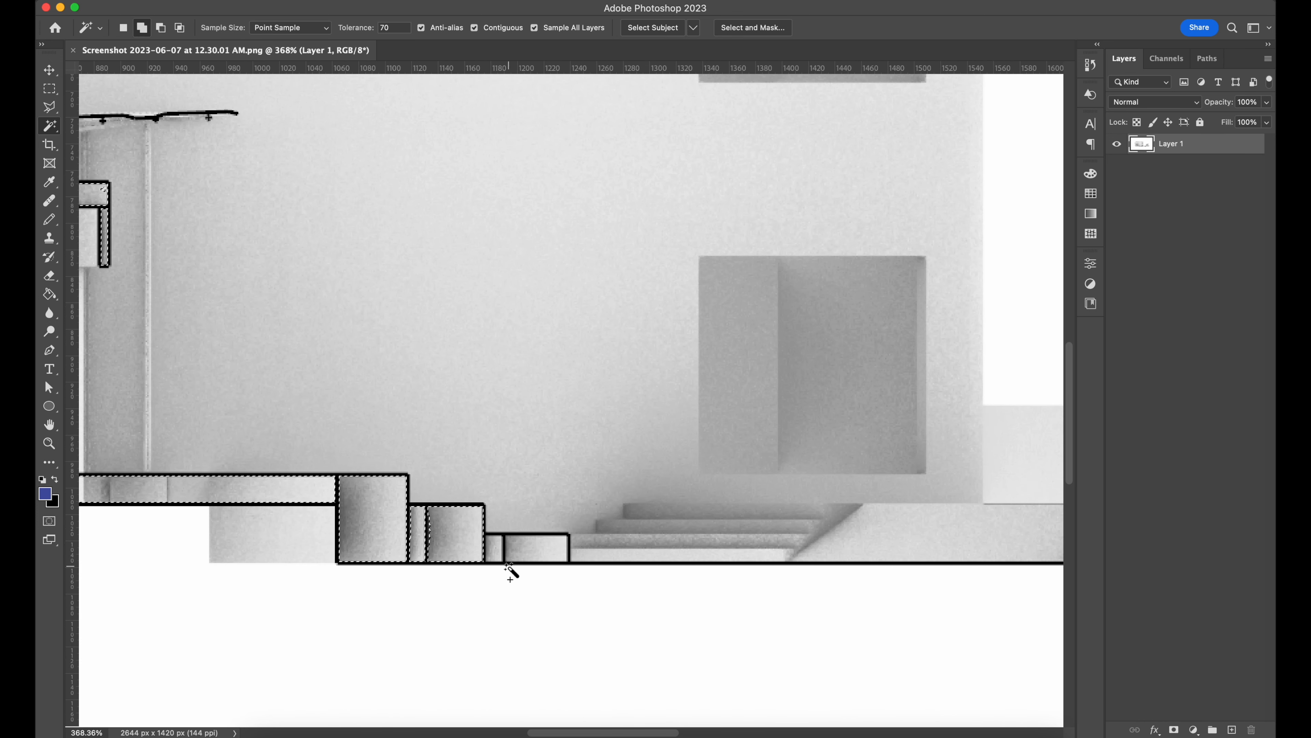
{"action": "left_click", "coordinate": [497, 554], "text": "shift"}
{"action": "left_click", "coordinate": [538, 555], "text": "shift"}
Step: Add the cut stepped blocks on the right side of the central pit to the selection
{"action": "scroll", "coordinate": [636, 562], "scroll_direction": "down", "scroll_amount": 5, "text": "alt"}
{"action": "left_click_drag", "start_coordinate": [744, 544], "coordinate": [359, 550]}
{"action": "scroll", "coordinate": [359, 550], "scroll_direction": "up", "scroll_amount": 5, "text": "alt"}
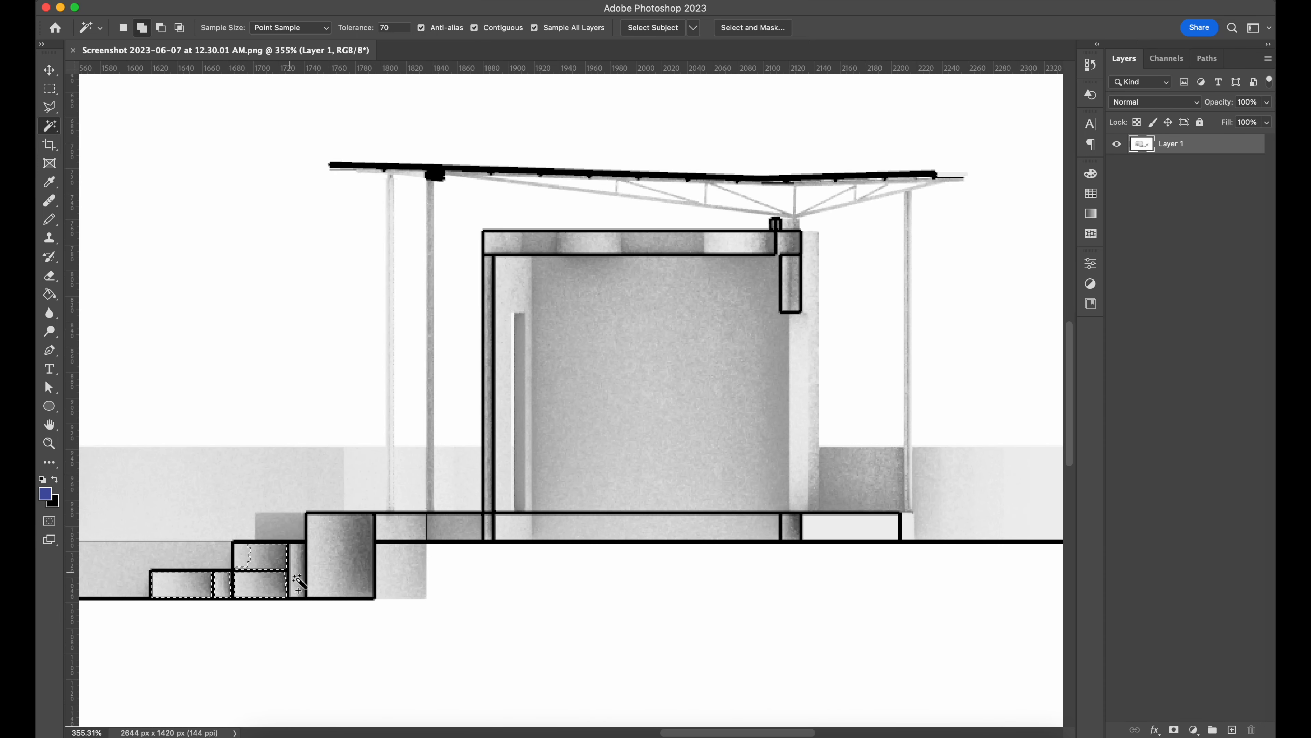
{"action": "scroll", "coordinate": [279, 591], "scroll_direction": "up", "scroll_amount": 3, "text": "alt"}
{"action": "left_click", "coordinate": [124, 618], "text": "shift"}
{"action": "left_click", "coordinate": [184, 645], "text": "shift"}
{"action": "left_click", "coordinate": [231, 615], "text": "shift"}
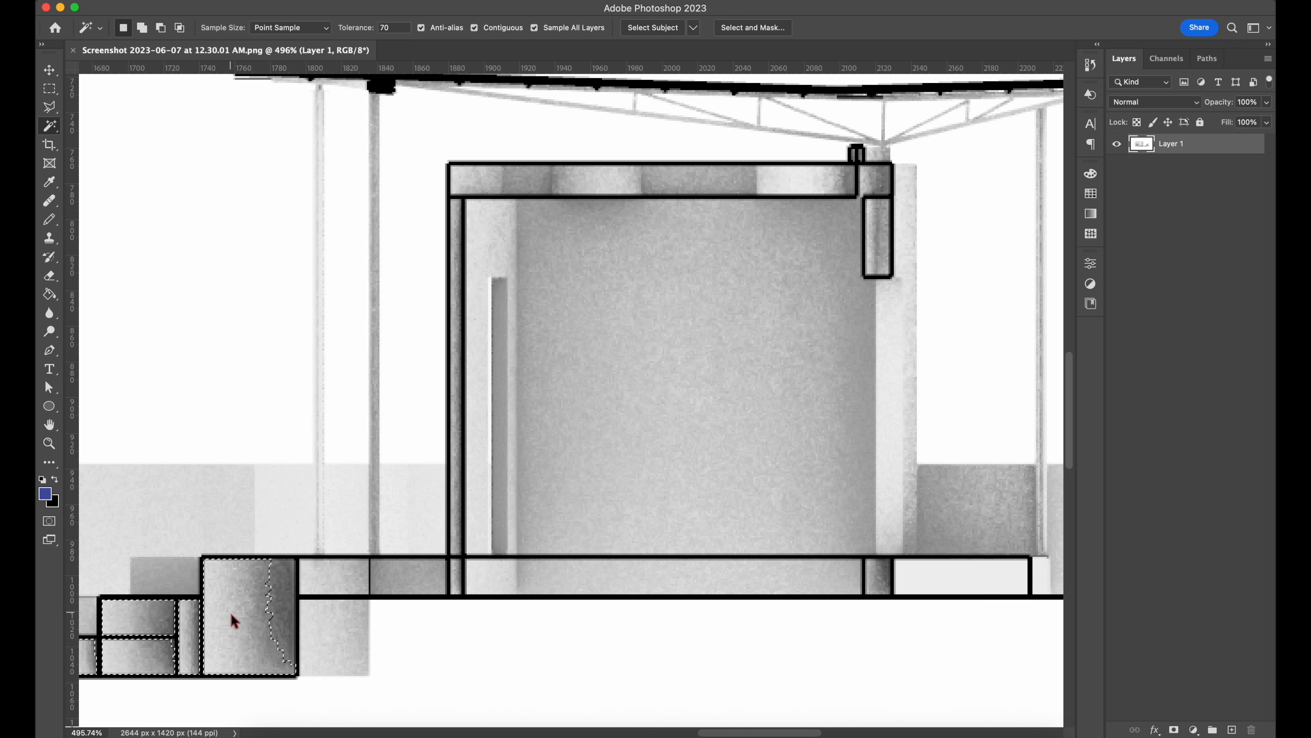
{"action": "left_click", "coordinate": [233, 622], "text": "shift"}
Step: Add the right building's cut floor slab, wall, roof slab and hanging beam to the selection
{"action": "left_click", "coordinate": [338, 591], "text": "shift"}
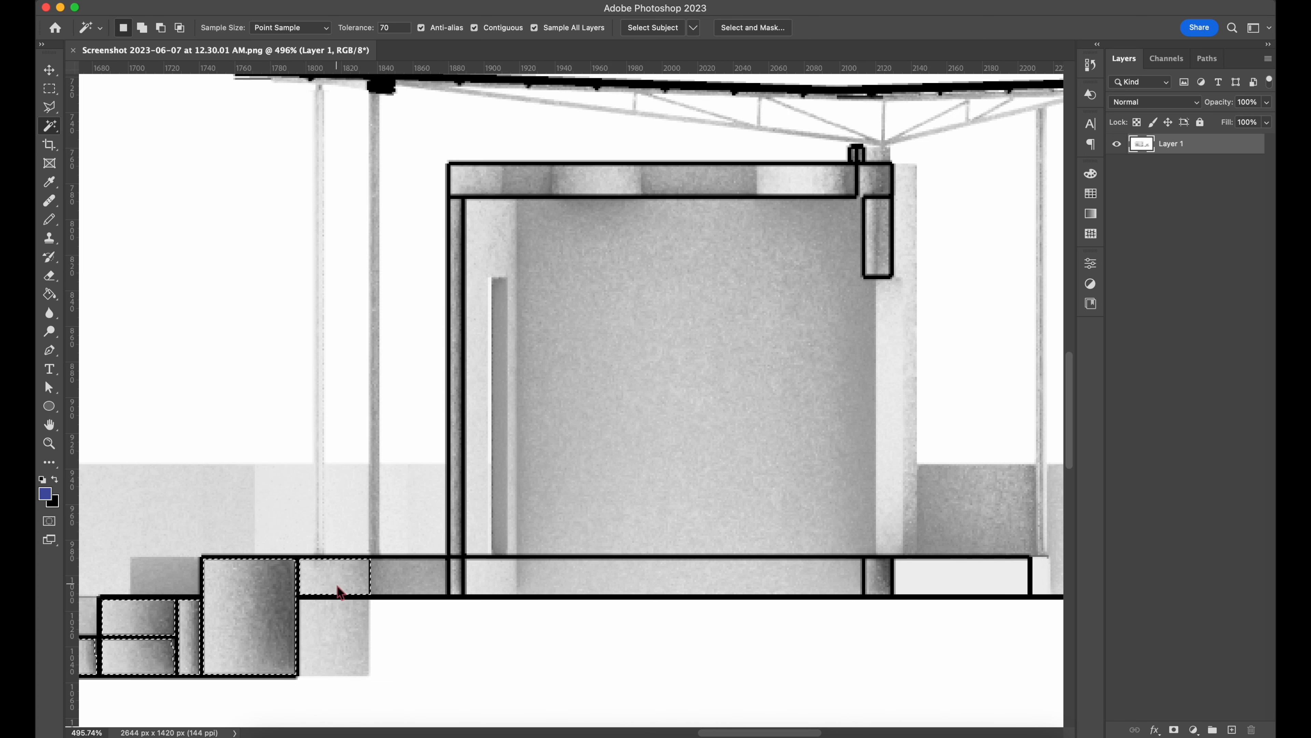
{"action": "left_click", "coordinate": [460, 522], "text": "shift"}
{"action": "scroll", "coordinate": [532, 584], "scroll_direction": "right", "scroll_amount": 3}
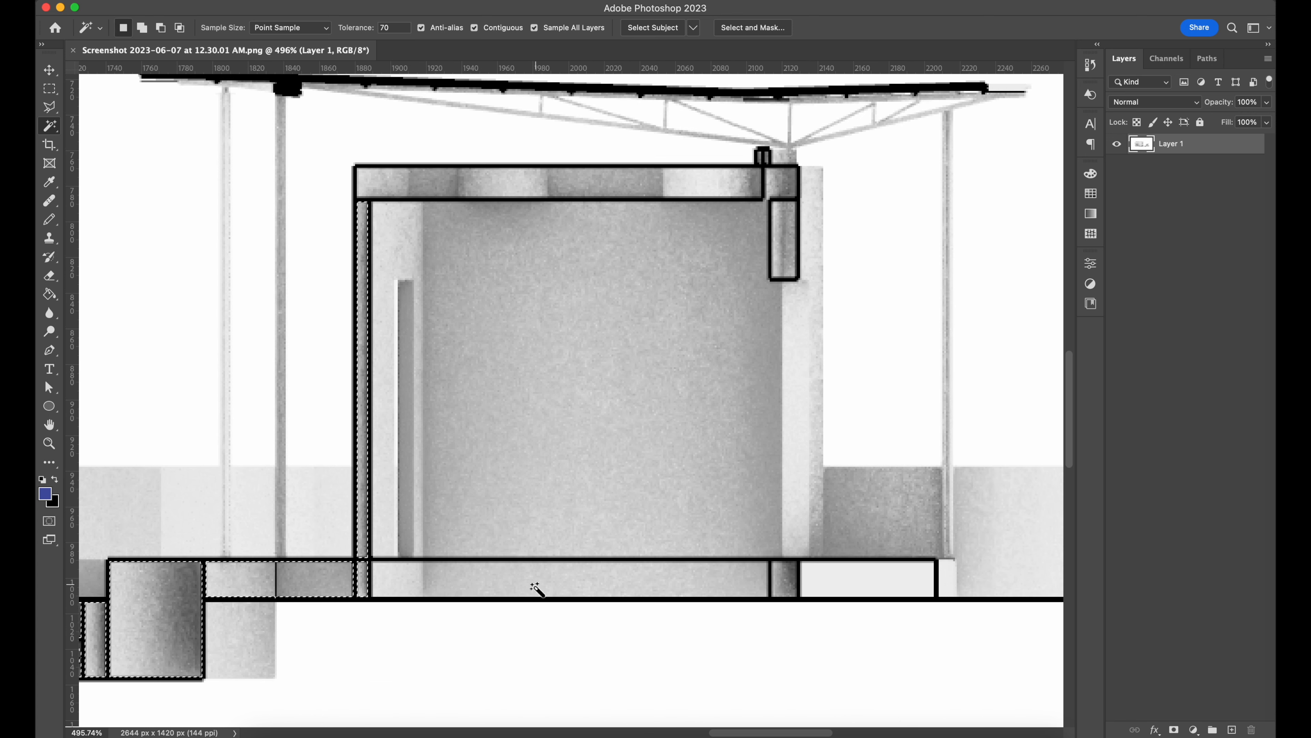
{"action": "left_click", "coordinate": [773, 593], "text": "shift"}
{"action": "scroll", "coordinate": [287, 577], "scroll_direction": "up", "scroll_amount": 5}
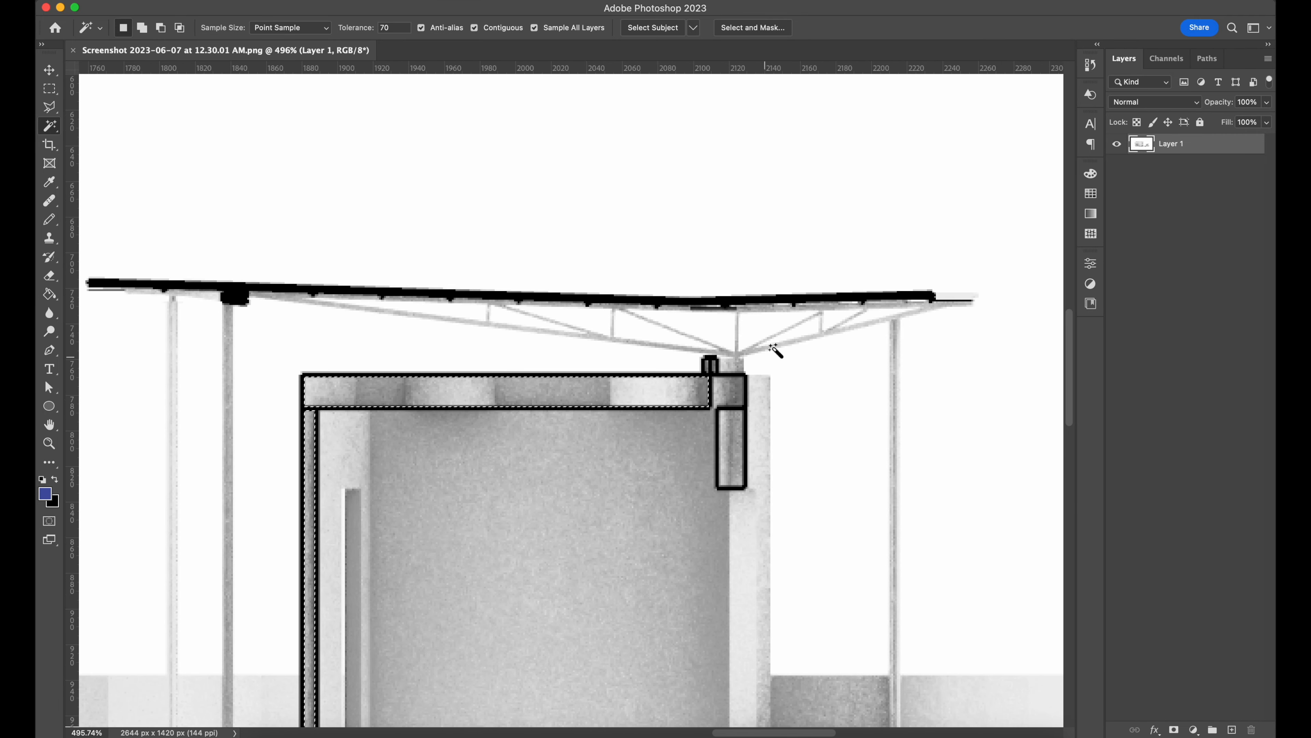
{"action": "left_click", "coordinate": [737, 449], "text": "shift"}
Step: Add a new layer, set the foreground color to black and fill the selected cut areas with the Paint Bucket
{"action": "scroll", "coordinate": [766, 442], "scroll_direction": "down", "scroll_amount": 5, "text": "alt"}
{"action": "scroll", "coordinate": [756, 451], "scroll_direction": "left", "scroll_amount": 6}
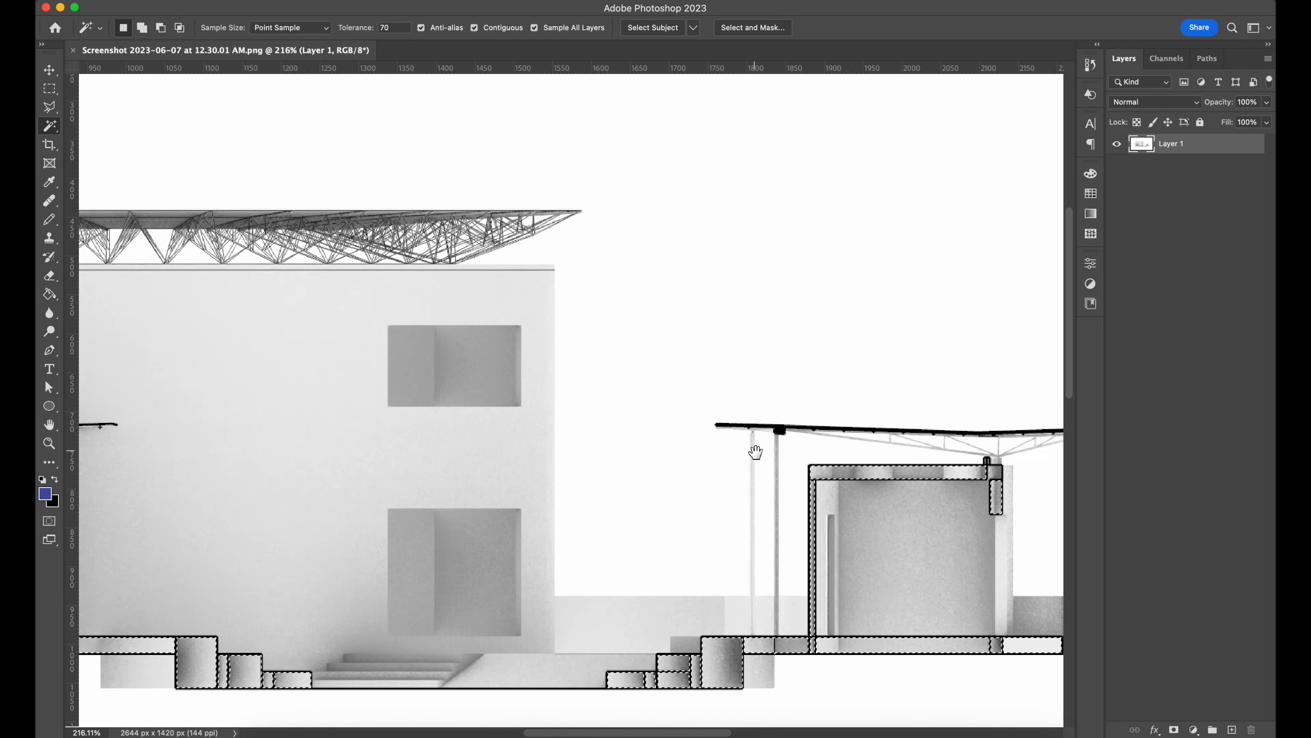
{"action": "scroll", "coordinate": [756, 451], "scroll_direction": "down", "scroll_amount": 5, "text": "alt"}
{"action": "scroll", "coordinate": [730, 440], "scroll_direction": "left", "scroll_amount": 2}
{"action": "mouse_move", "coordinate": [921, 495]}
{"action": "left_mouse_down"}
{"action": "mouse_move", "coordinate": [839, 480]}
{"action": "mouse_move", "coordinate": [641, 597]}
{"action": "left_mouse_up"}
{"action": "left_click", "coordinate": [1232, 729]}
{"action": "left_click", "coordinate": [49, 294]}
{"action": "left_click", "coordinate": [45, 493]}
{"action": "key", "text": "Return"}
{"action": "scroll", "coordinate": [361, 460], "scroll_direction": "up", "scroll_amount": 8, "text": "alt"}
{"action": "scroll", "coordinate": [454, 413], "scroll_direction": "left", "scroll_amount": 5}
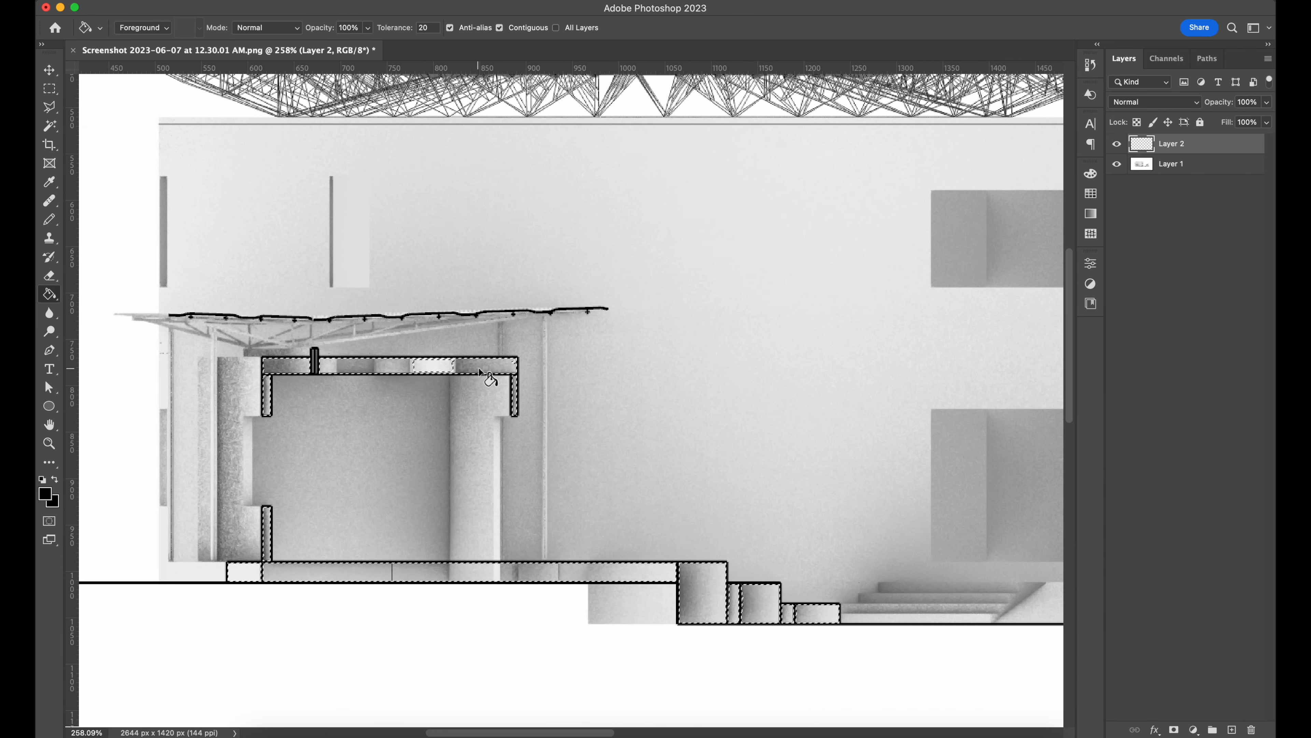
{"action": "left_click", "coordinate": [488, 371]}
Step: Clear the selection, mark the unfilled gap in the left building's roof slab with a rectangular marquee and fill it black
{"action": "scroll", "coordinate": [490, 390], "scroll_direction": "down", "scroll_amount": 2, "text": "alt"}
{"action": "scroll", "coordinate": [465, 377], "scroll_direction": "up", "scroll_amount": 4, "text": "alt"}
{"action": "scroll", "coordinate": [436, 371], "scroll_direction": "down", "scroll_amount": 5, "text": "alt"}
{"action": "scroll", "coordinate": [599, 405], "scroll_direction": "up", "scroll_amount": 7, "text": "alt"}
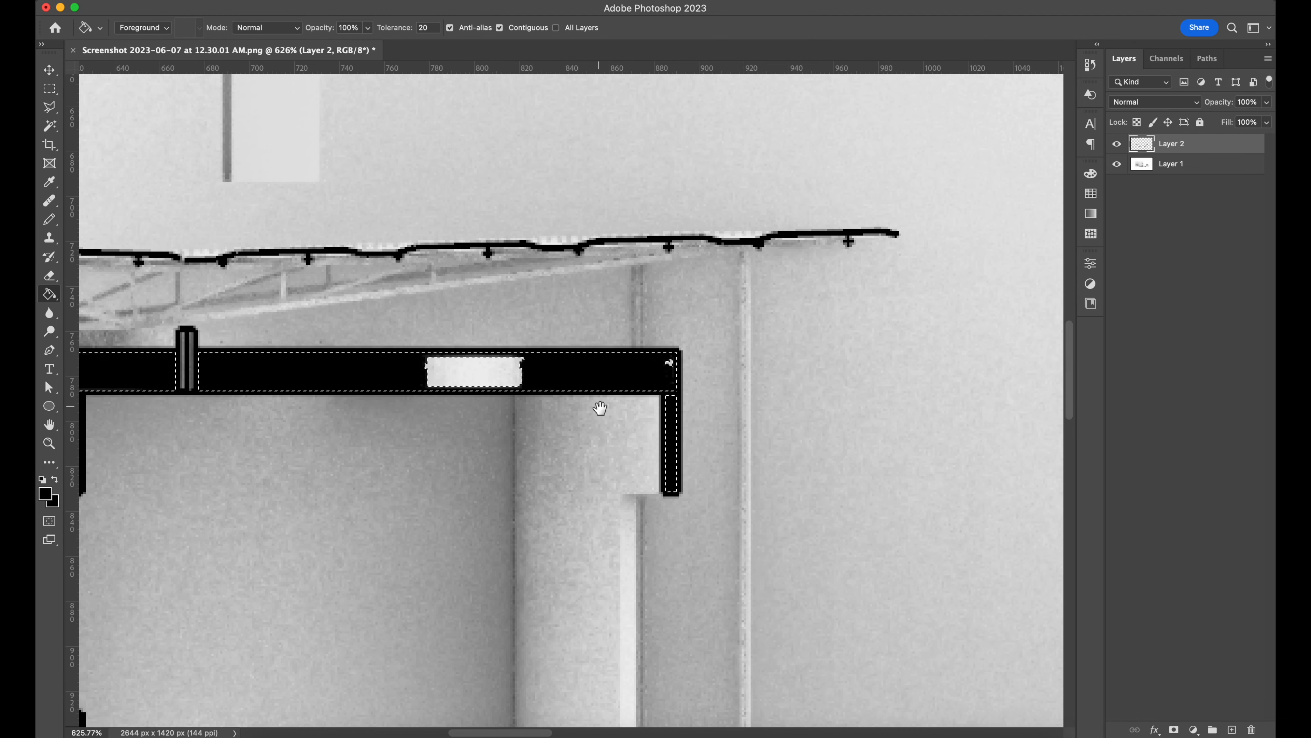
{"action": "key", "text": "super+d"}
{"action": "left_click", "coordinate": [49, 95]}
{"action": "left_click_drag", "start_coordinate": [596, 391], "coordinate": [657, 392]}
{"action": "key", "text": "super+d"}
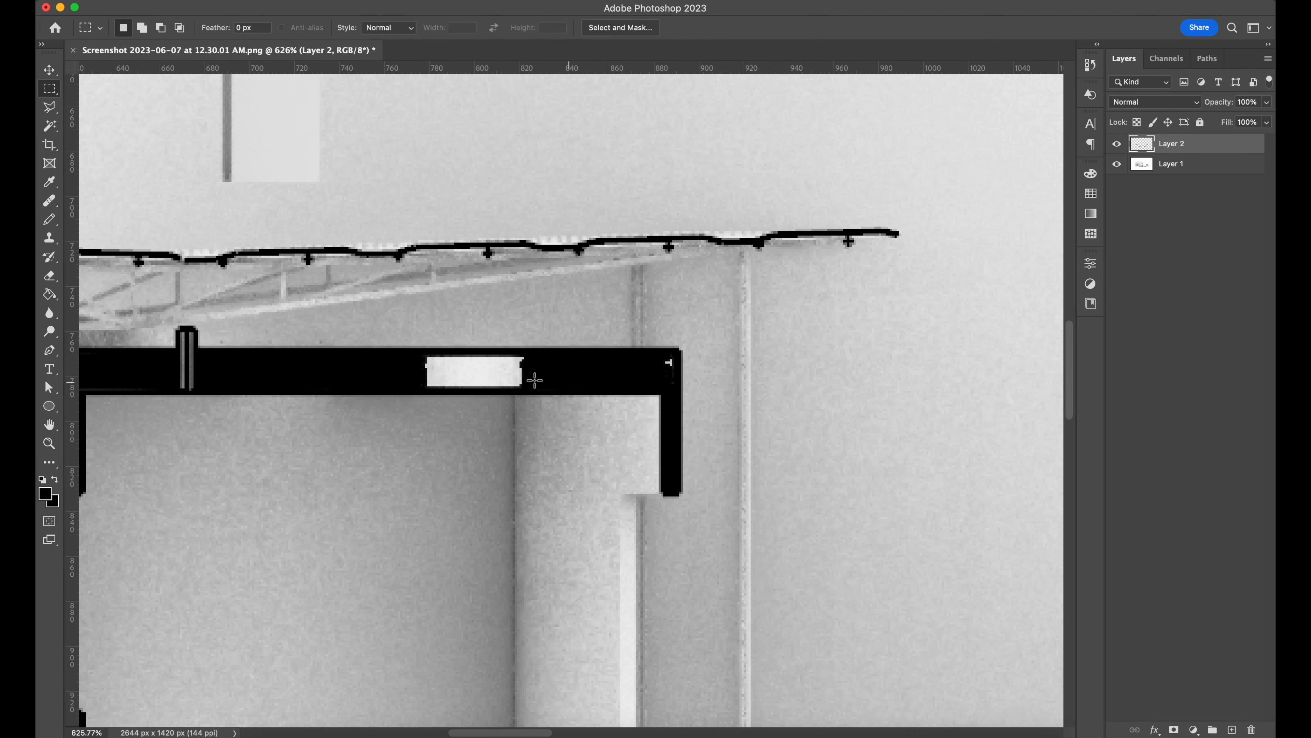
{"action": "left_click_drag", "start_coordinate": [409, 351], "coordinate": [678, 390]}
{"action": "key", "text": "g"}
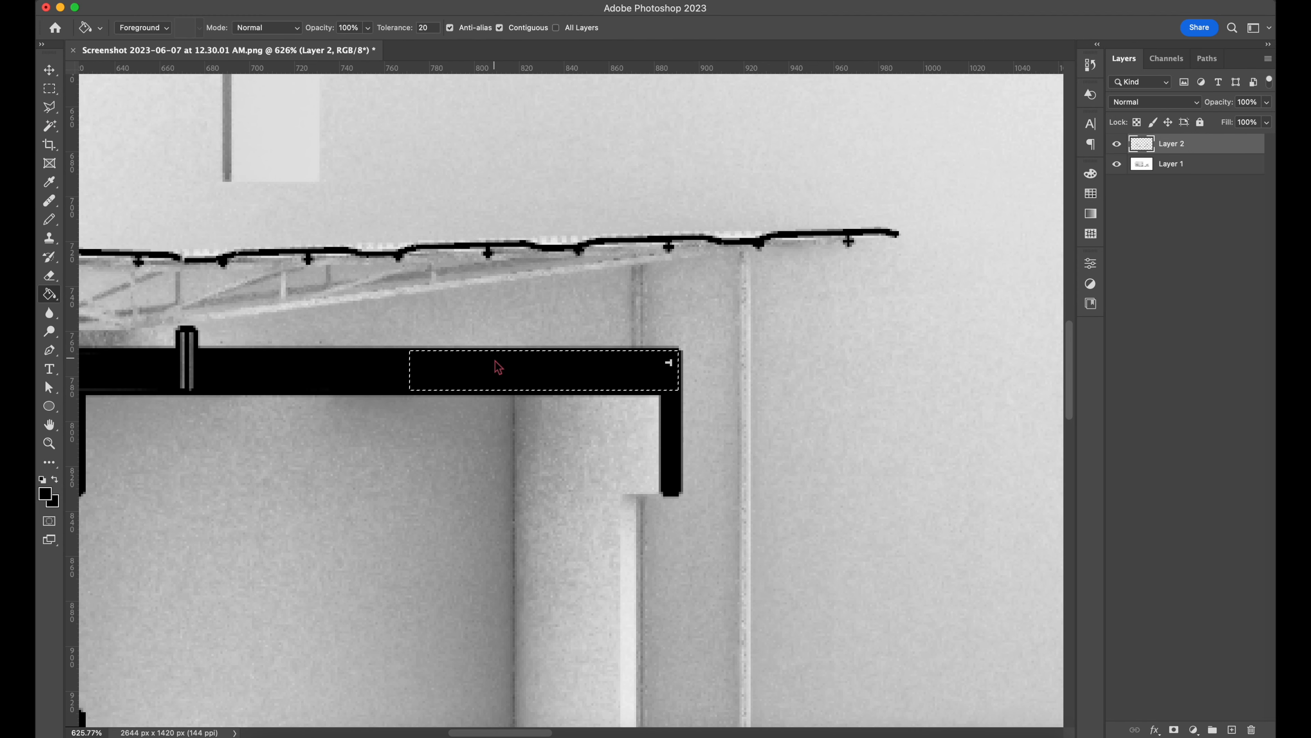
{"action": "left_click", "coordinate": [572, 370]}
Step: Mark the right building's roof slab and beam junction with a marquee about 26 × 20 px, fill it black and deselect
{"action": "scroll", "coordinate": [527, 366], "scroll_direction": "down", "scroll_amount": 5, "text": "alt"}
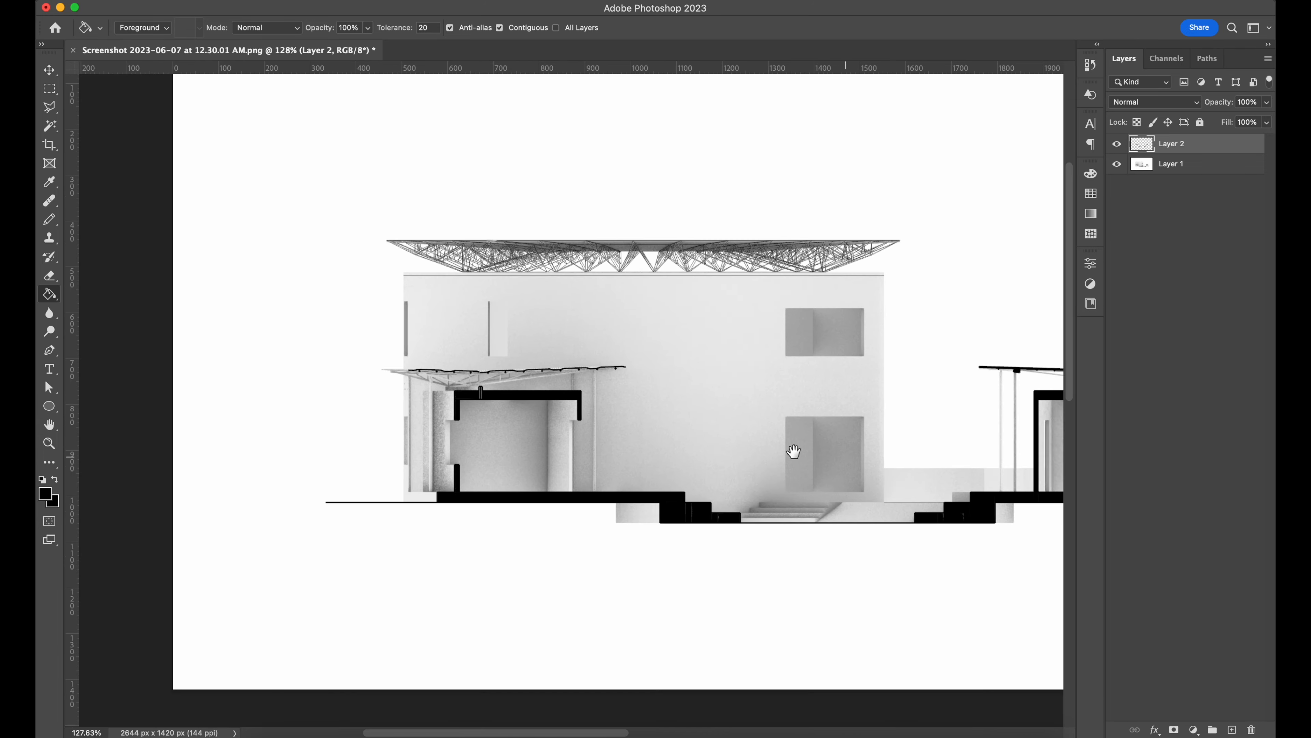
{"action": "scroll", "coordinate": [723, 439], "scroll_direction": "up", "scroll_amount": 6, "text": "alt"}
{"action": "scroll", "coordinate": [654, 419], "scroll_direction": "up", "scroll_amount": 4, "text": "alt"}
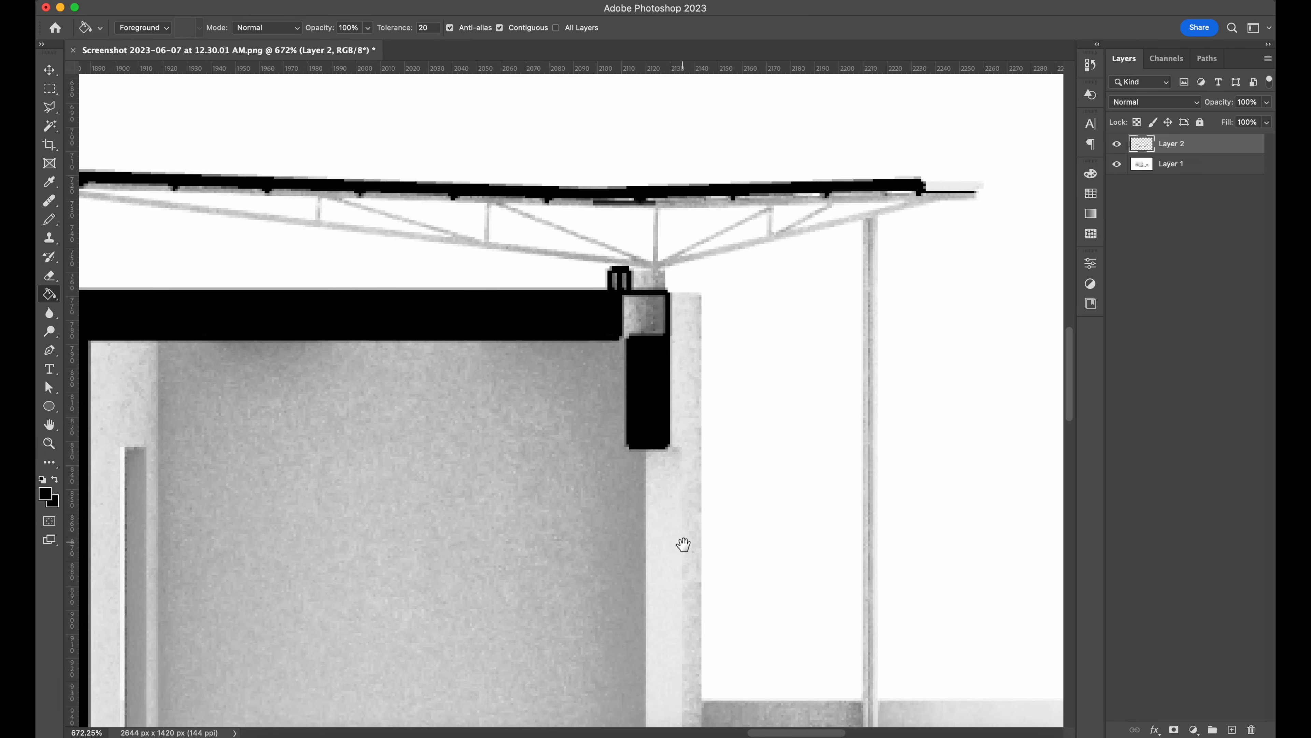
{"action": "key", "text": "m"}
{"action": "left_click_drag", "start_coordinate": [607, 309], "coordinate": [669, 354]}
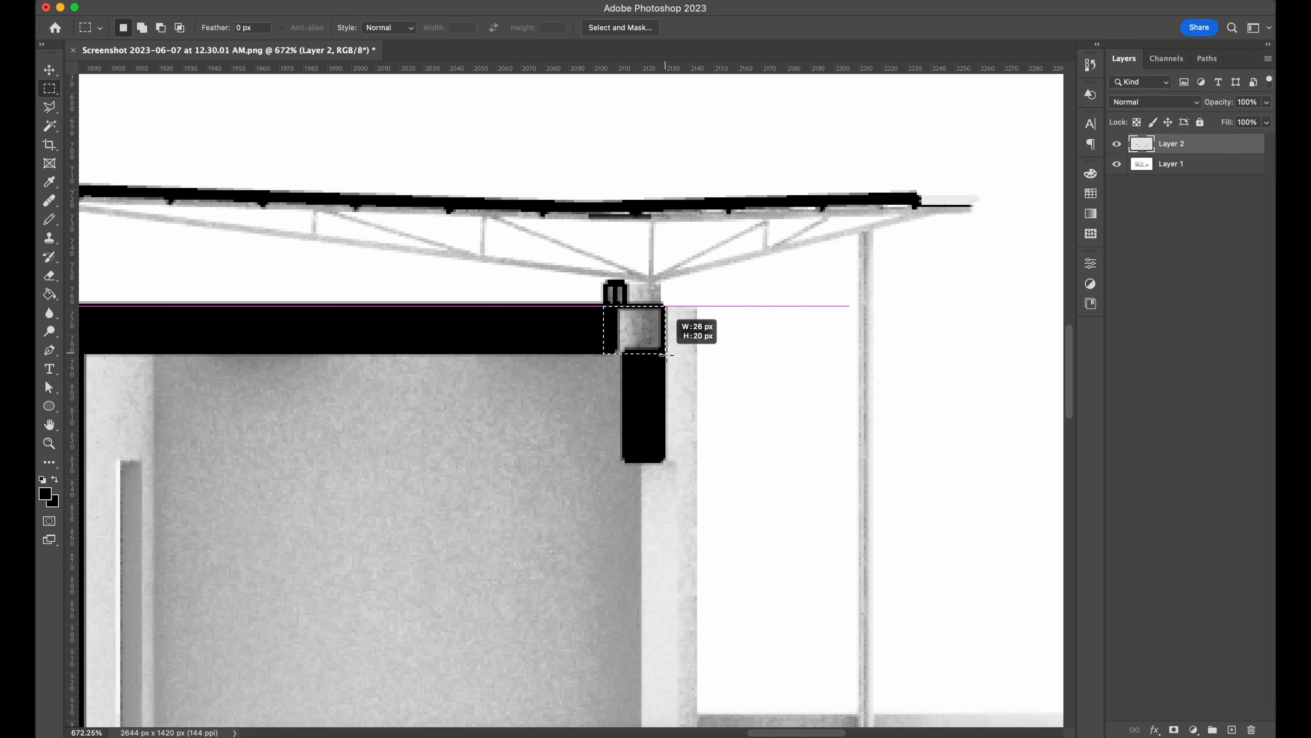
{"action": "key", "text": "g"}
{"action": "left_click", "coordinate": [623, 336]}
{"action": "key", "text": "super+d"}
Step: Mark the small upstand above the right building's roof slab with a rectangular marquee, fill it black and deselect
{"action": "left_click", "coordinate": [50, 88]}
{"action": "scroll", "coordinate": [542, 313], "scroll_direction": "right", "scroll_amount": 5}
{"action": "scroll", "coordinate": [541, 313], "scroll_direction": "up", "scroll_amount": 2}
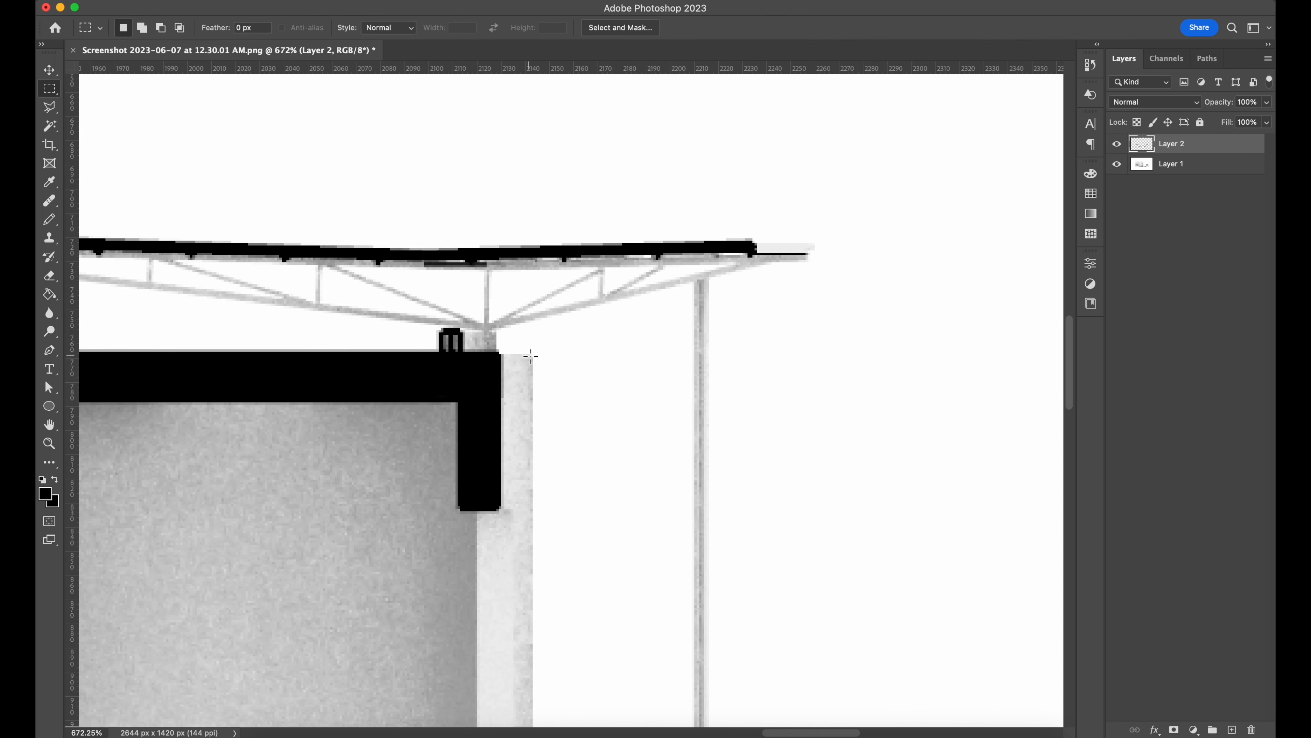
{"action": "left_click_drag", "start_coordinate": [439, 328], "coordinate": [466, 366]}
{"action": "key", "text": "g"}
{"action": "left_click", "coordinate": [457, 350]}
{"action": "key", "text": "super+d"}
Step: Mark the unfilled gaps in the right building's stepped base with a rectangular marquee, fill them black and deselect
{"action": "scroll", "coordinate": [589, 390], "scroll_direction": "down", "scroll_amount": 5, "text": "alt"}
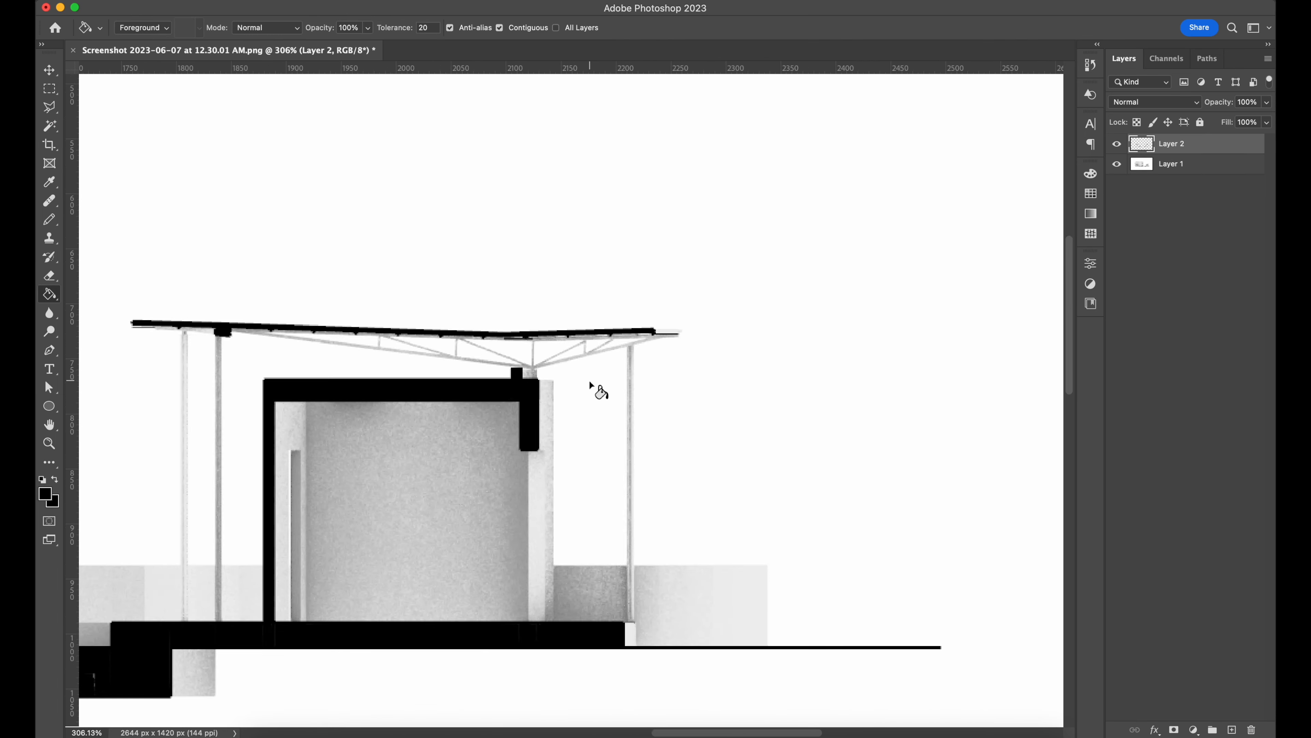
{"action": "scroll", "coordinate": [655, 477], "scroll_direction": "up", "scroll_amount": 2, "text": "alt"}
{"action": "left_click_drag", "start_coordinate": [384, 461], "coordinate": [756, 439]}
{"action": "scroll", "coordinate": [574, 298], "scroll_direction": "up", "scroll_amount": 3, "text": "alt"}
{"action": "key", "text": "m"}
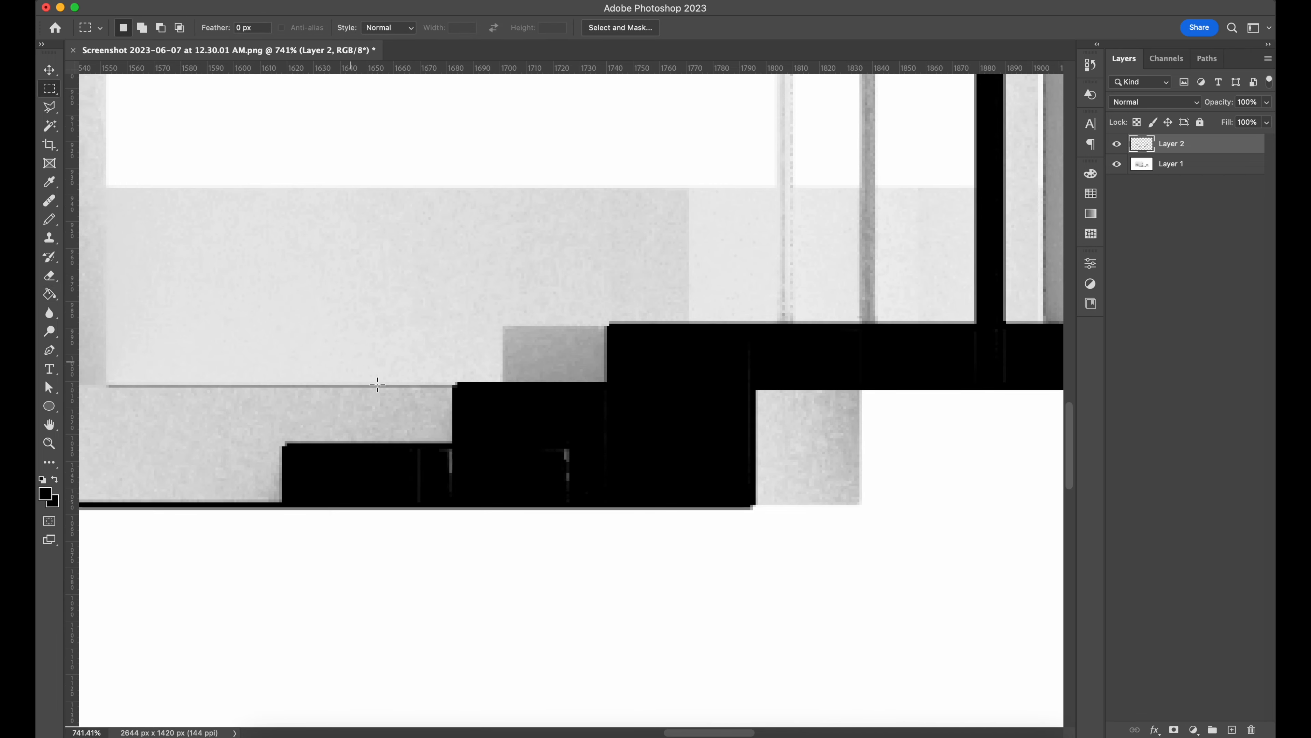
{"action": "mouse_move", "coordinate": [434, 444]}
{"action": "left_mouse_down"}
{"action": "mouse_move", "coordinate": [636, 502]}
{"action": "mouse_move", "coordinate": [625, 499]}
{"action": "left_mouse_up"}
{"action": "key", "text": "g"}
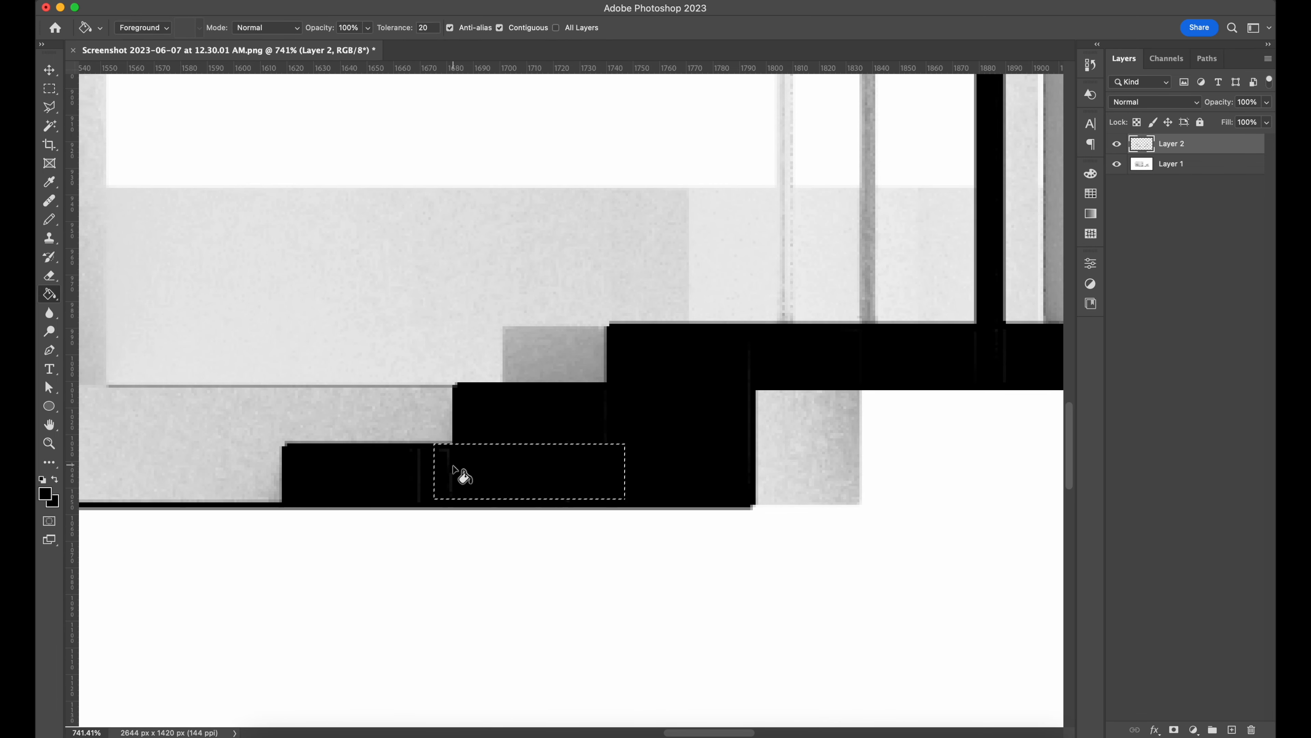
{"action": "left_click", "coordinate": [477, 467]}
{"action": "key", "text": "super+d"}
Step: Mark the unfilled lines in the left building's stepped base with a rectangular marquee, fill them black and deselect
{"action": "scroll", "coordinate": [477, 467], "scroll_direction": "down", "scroll_amount": 5, "text": "alt"}
{"action": "left_click_drag", "start_coordinate": [451, 444], "coordinate": [890, 524]}
{"action": "scroll", "coordinate": [296, 369], "scroll_direction": "up", "scroll_amount": 4, "text": "alt"}
{"action": "left_click_drag", "start_coordinate": [295, 369], "coordinate": [423, 321]}
{"action": "mouse_move", "coordinate": [877, 542]}
{"action": "left_mouse_down"}
{"action": "mouse_move", "coordinate": [412, 391]}
{"action": "mouse_move", "coordinate": [537, 454]}
{"action": "mouse_move", "coordinate": [501, 461]}
{"action": "left_mouse_up"}
{"action": "left_click", "coordinate": [50, 89]}
{"action": "key", "text": "g"}
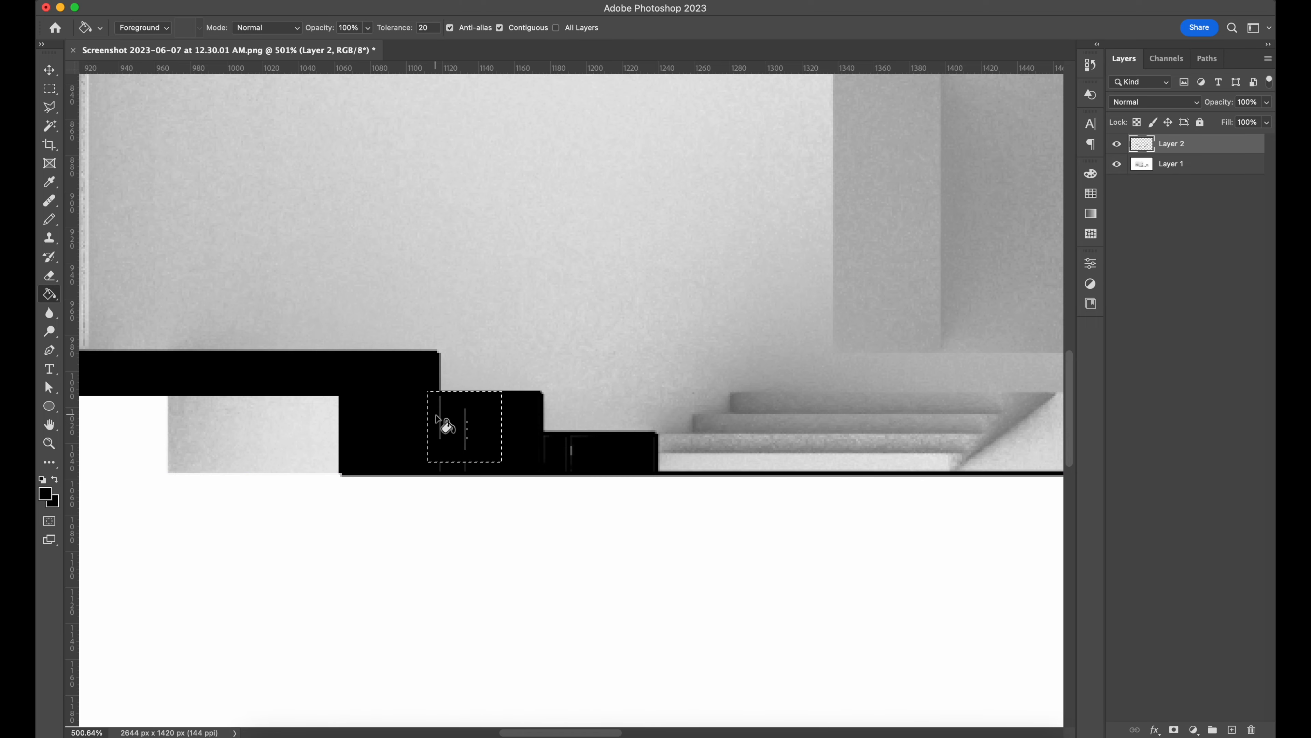
{"action": "left_click", "coordinate": [446, 424]}
{"action": "key", "text": "super+d"}
Step: Mark the small upstand on the left building's roof slab with a marquee about 9 × 29 px and fill it black
{"action": "key", "text": "v"}
{"action": "left_click_drag", "start_coordinate": [386, 239], "coordinate": [776, 395]}
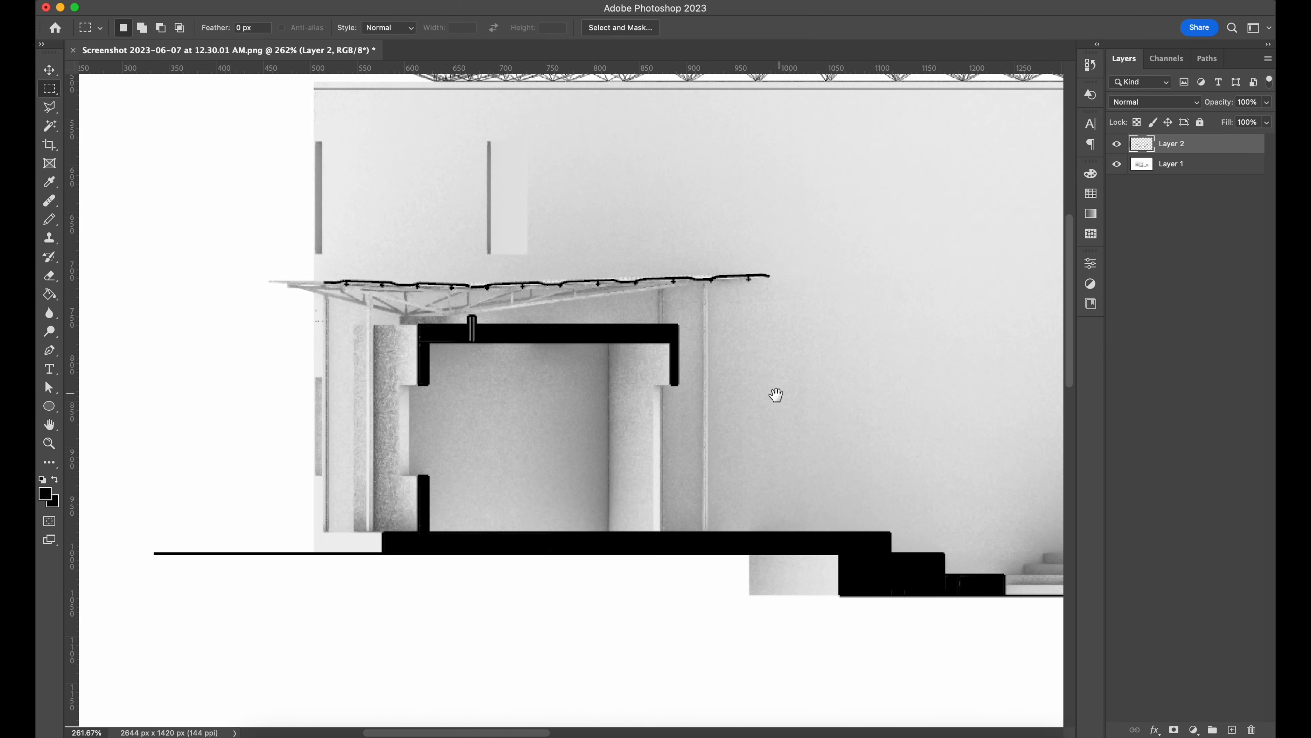
{"action": "scroll", "coordinate": [503, 349], "scroll_direction": "up", "scroll_amount": 10, "text": "alt"}
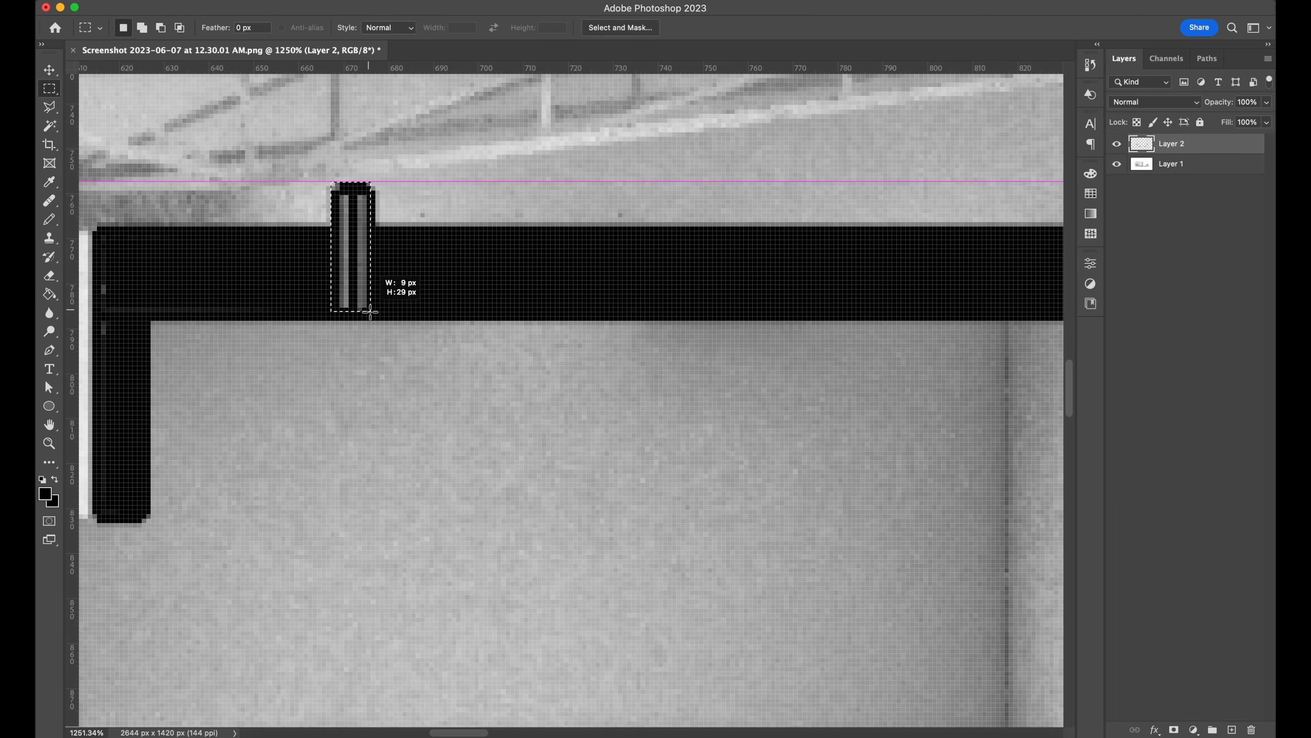
{"action": "key", "text": "alt+BackSpace"}
Step: Mark the downstand beam at the left end of the left building's roof slab with a marquee and fill it black
{"action": "scroll", "coordinate": [366, 284], "scroll_direction": "down", "scroll_amount": 5, "text": "alt"}
{"action": "scroll", "coordinate": [413, 308], "scroll_direction": "up", "scroll_amount": 4, "text": "alt"}
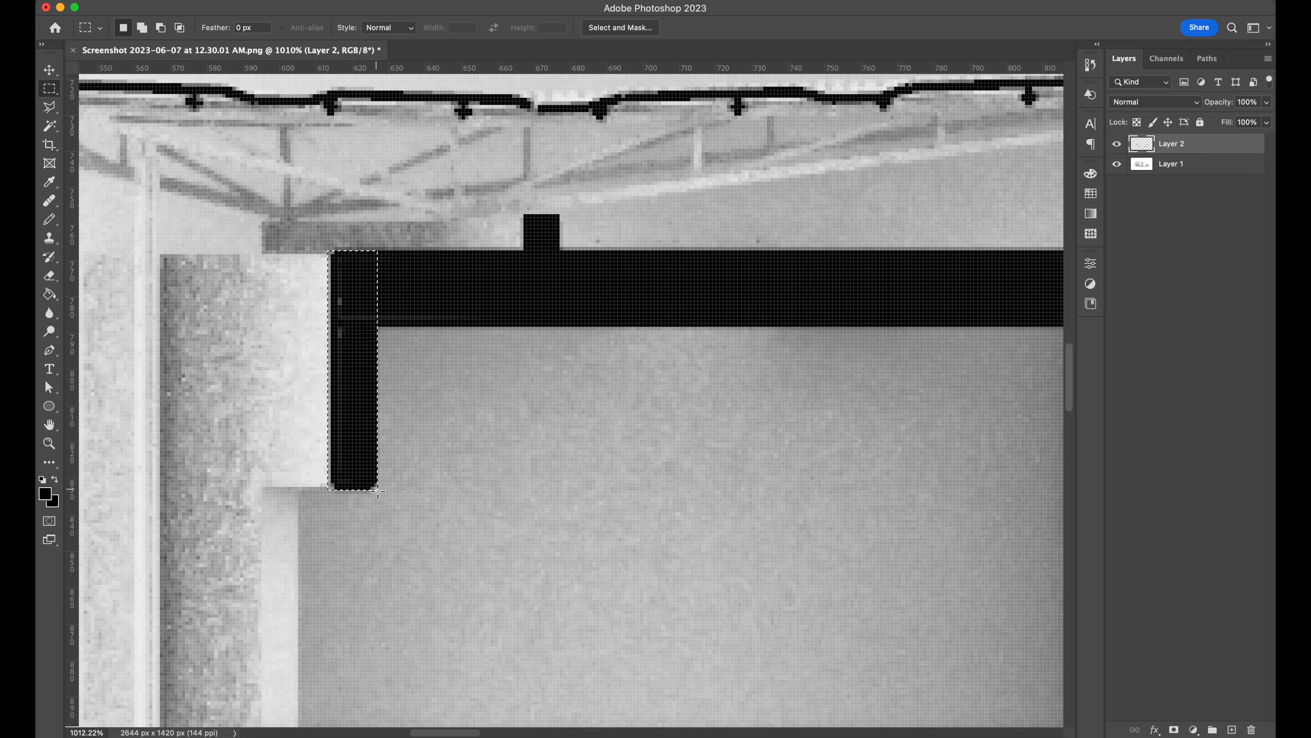
{"action": "key", "text": "g"}
{"action": "scroll", "coordinate": [513, 323], "scroll_direction": "down", "scroll_amount": 10, "text": "alt"}
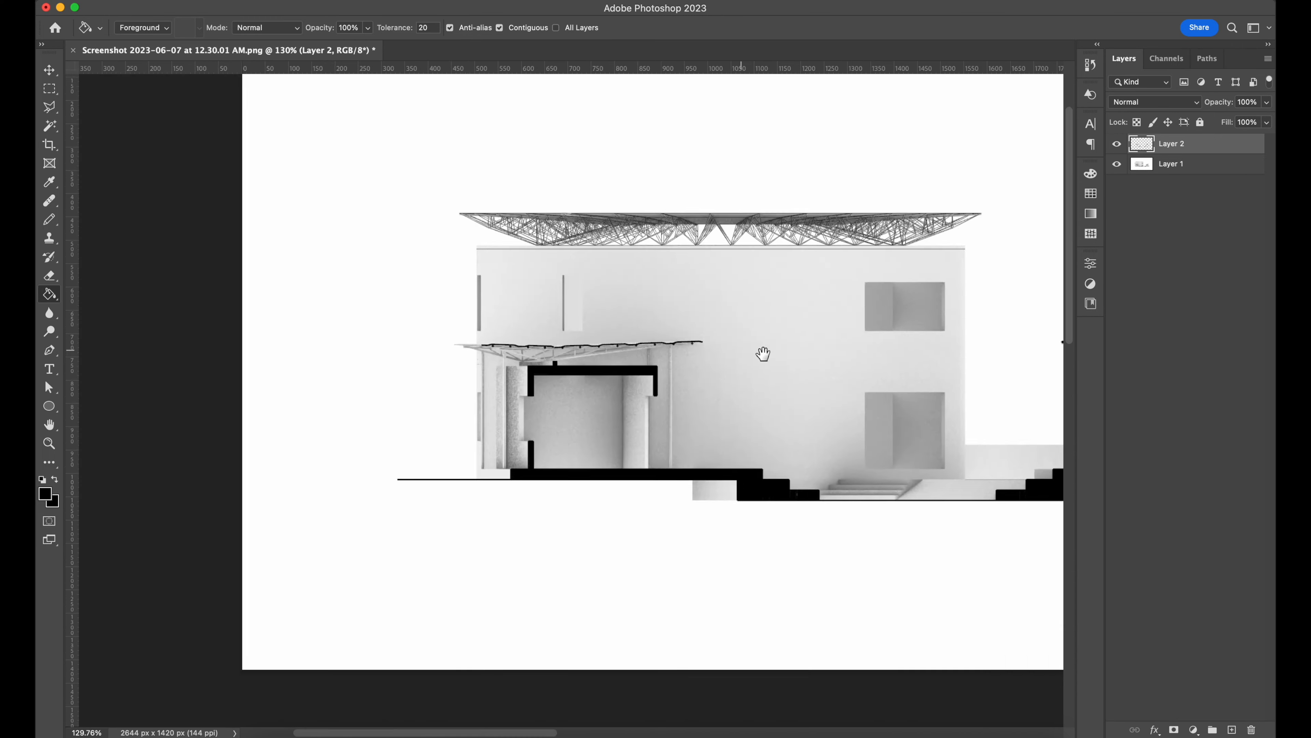
Step: Mark the downstand beam at the right end of the left building's roof slab with a marquee, fill it black and deselect
{"action": "scroll", "coordinate": [444, 372], "scroll_direction": "up", "scroll_amount": 4, "text": "alt"}
{"action": "scroll", "coordinate": [433, 413], "scroll_direction": "down", "scroll_amount": 3, "text": "alt"}
{"action": "key", "text": "v"}
{"action": "scroll", "coordinate": [389, 390], "scroll_direction": "up", "scroll_amount": 8, "text": "alt"}
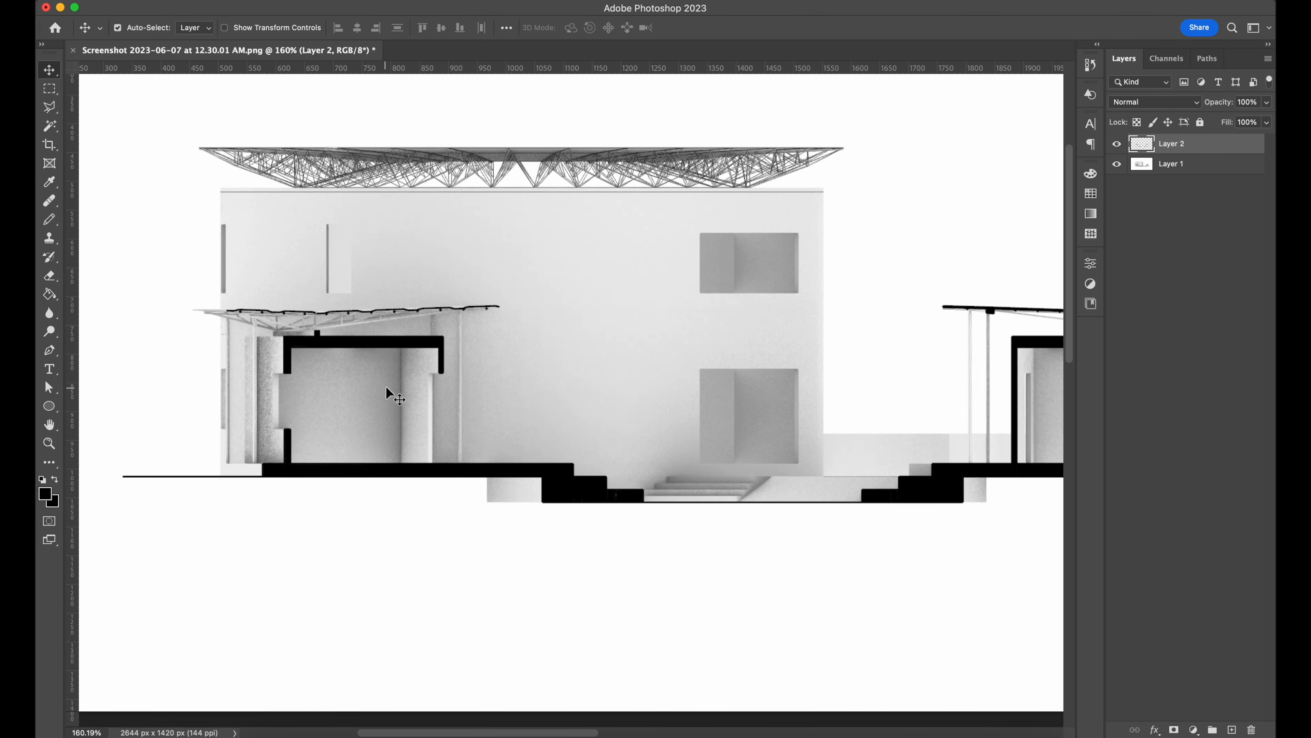
{"action": "scroll", "coordinate": [436, 375], "scroll_direction": "down", "scroll_amount": 5, "text": "alt"}
{"action": "scroll", "coordinate": [556, 402], "scroll_direction": "up", "scroll_amount": 8, "text": "alt"}
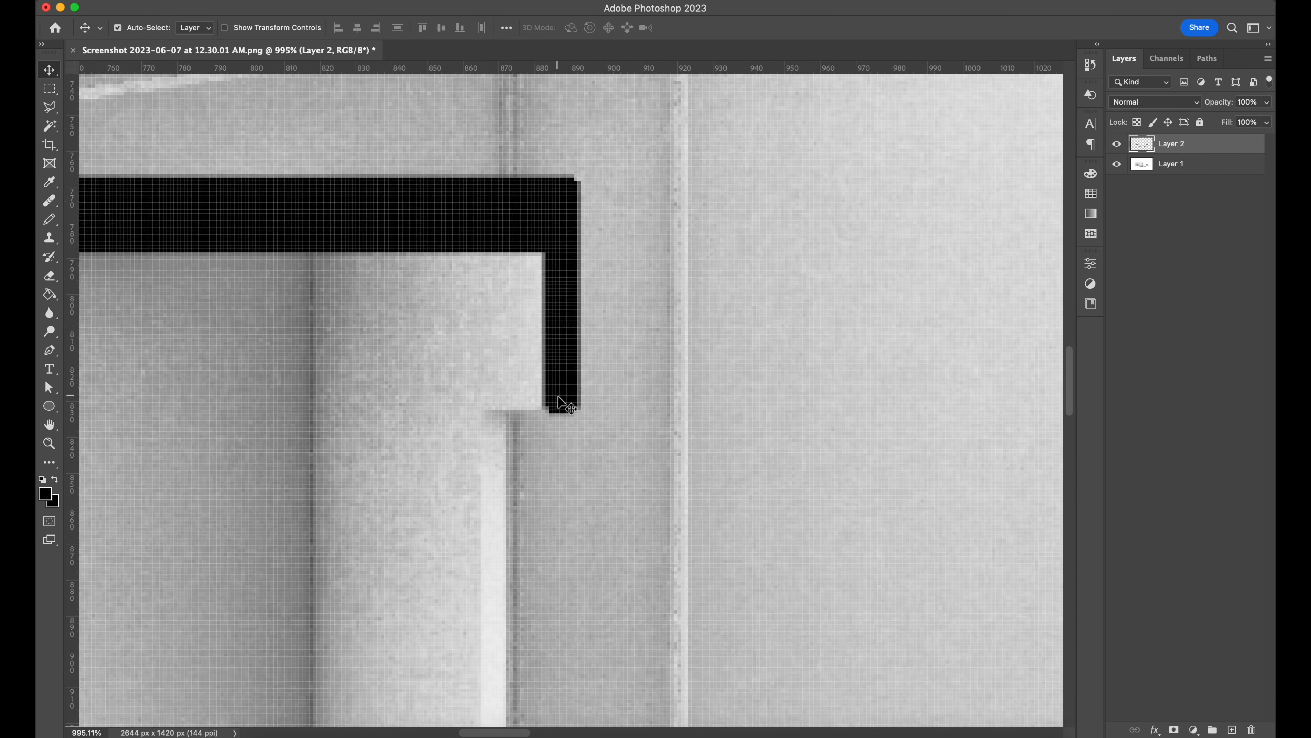
{"action": "key", "text": "m"}
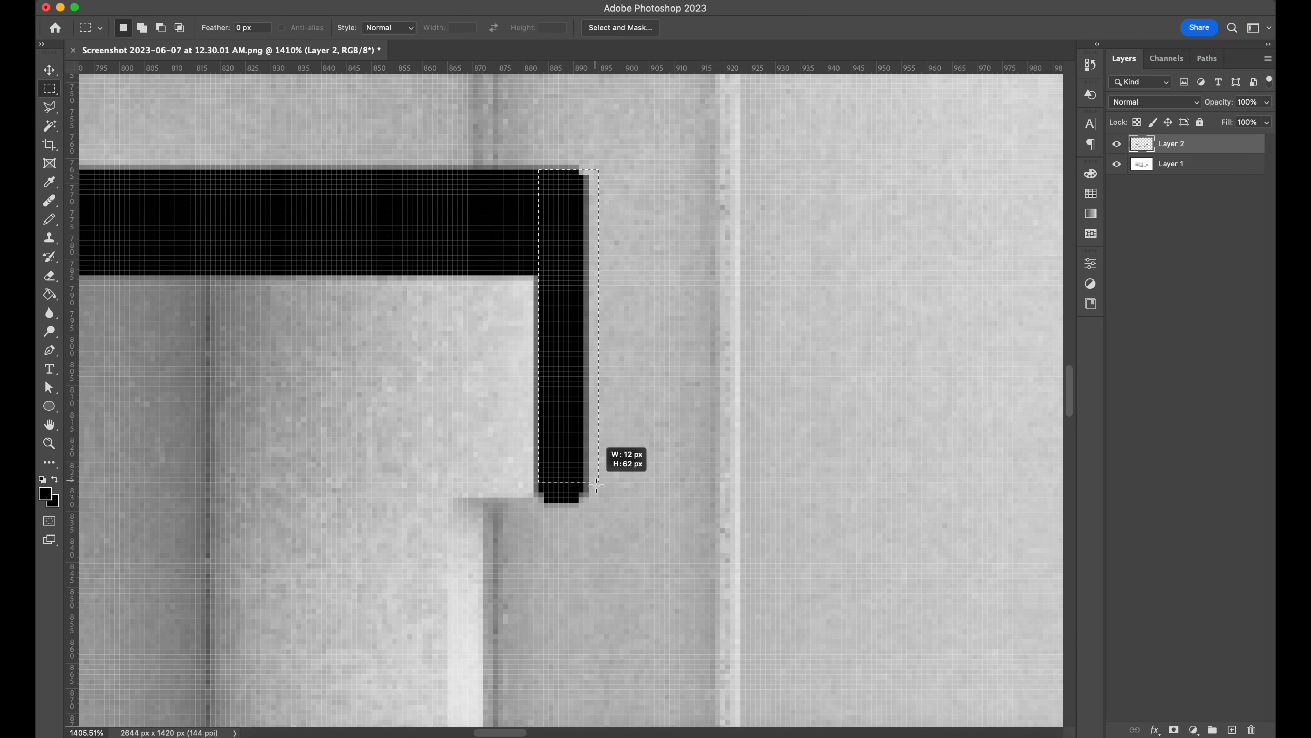
{"action": "left_click_drag", "start_coordinate": [596, 484], "coordinate": [588, 510]}
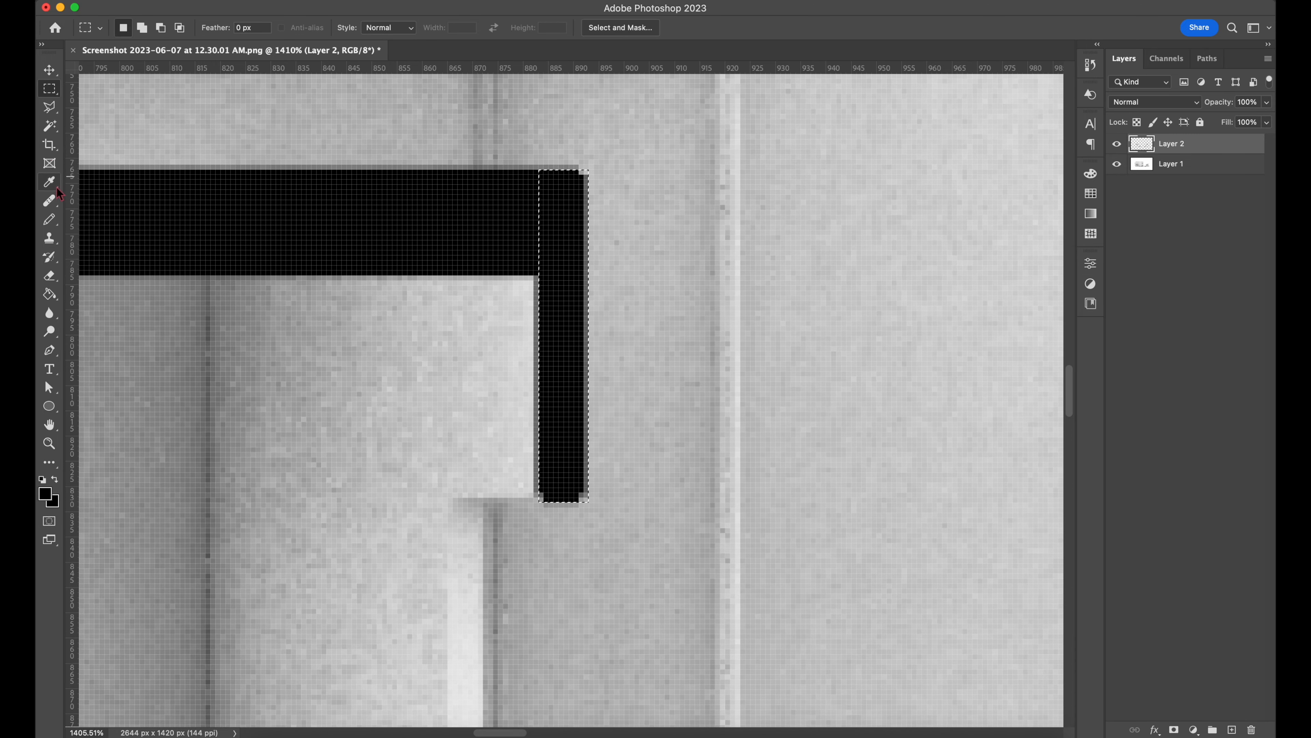
{"action": "key", "text": "g"}
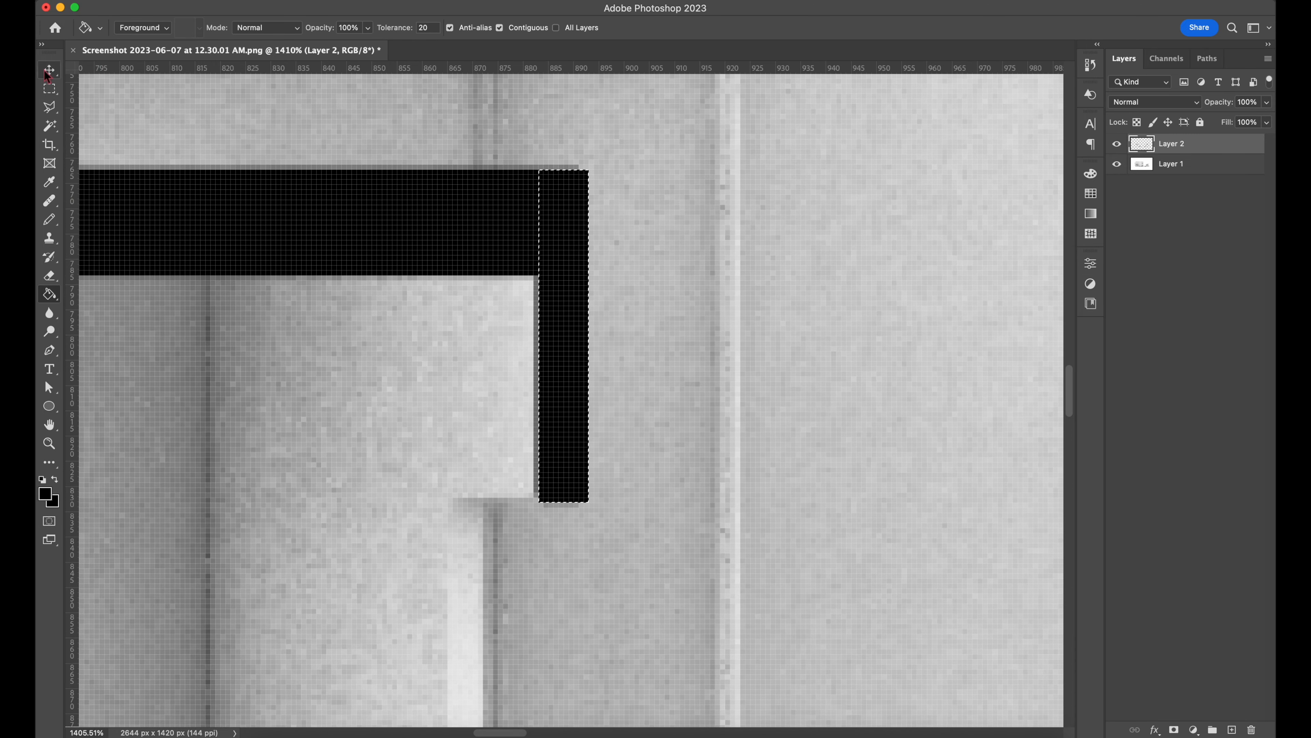
{"action": "left_click", "coordinate": [47, 73]}
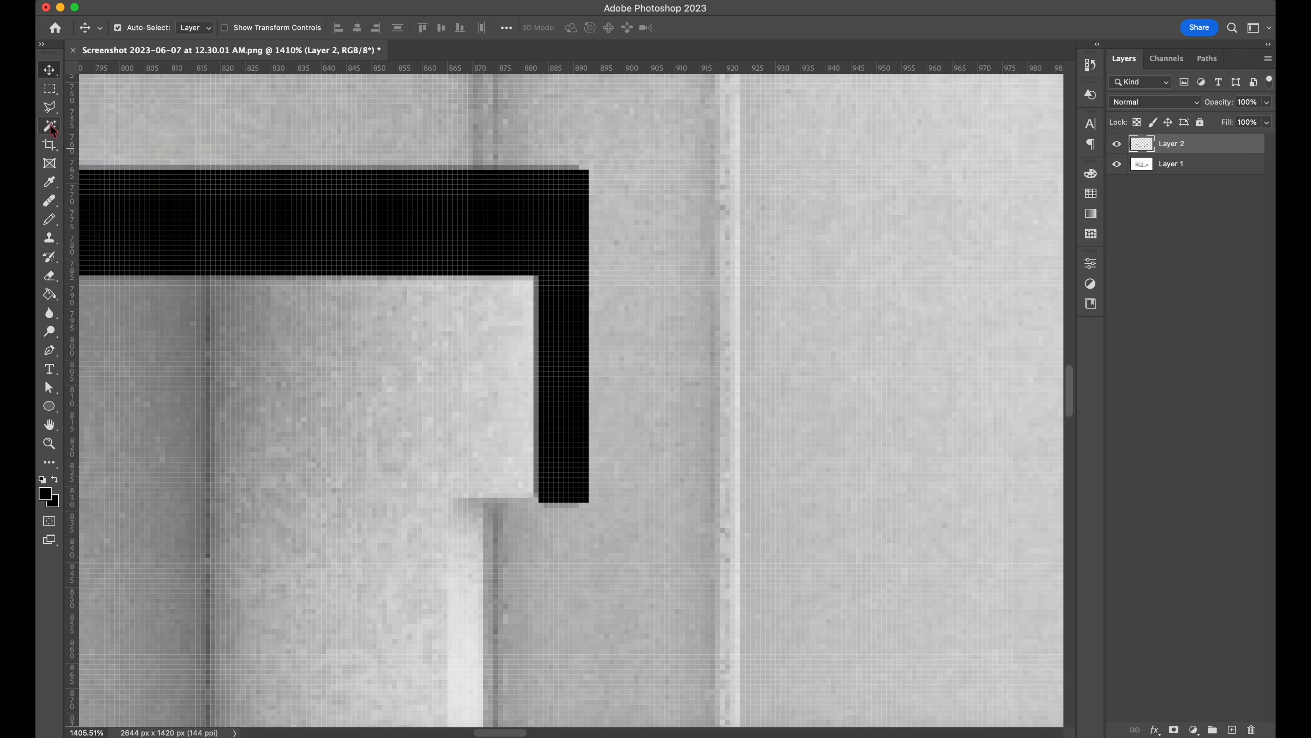
Step: Mark the top edge of the left building's low cut wall with a rectangular marquee and fill it black
{"action": "key", "text": "m"}
{"action": "scroll", "coordinate": [537, 264], "scroll_direction": "down", "scroll_amount": 5, "text": "alt"}
{"action": "scroll", "coordinate": [679, 307], "scroll_direction": "left", "scroll_amount": 10}
{"action": "scroll", "coordinate": [679, 307], "scroll_direction": "up", "scroll_amount": 4, "text": "alt"}
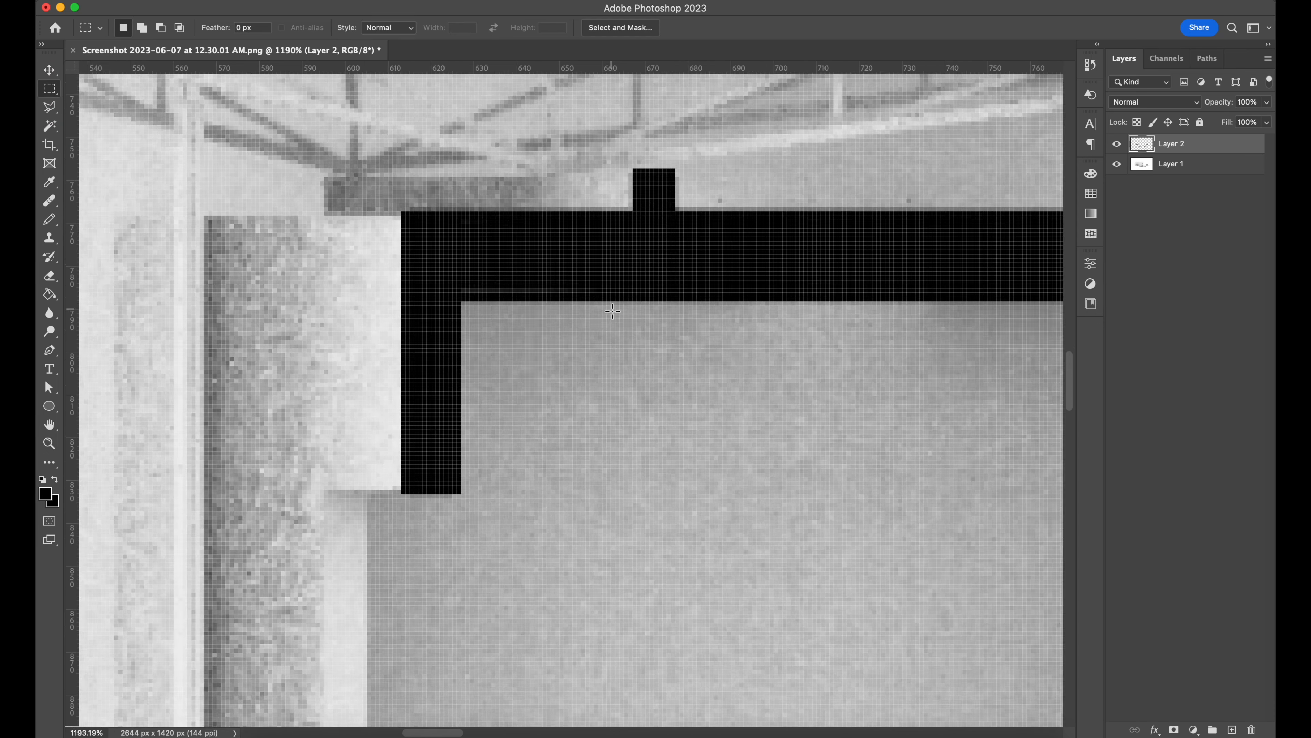
{"action": "scroll", "coordinate": [697, 414], "scroll_direction": "down", "scroll_amount": 5, "text": "alt"}
{"action": "scroll", "coordinate": [709, 444], "scroll_direction": "down", "scroll_amount": 5}
{"action": "scroll", "coordinate": [709, 444], "scroll_direction": "up", "scroll_amount": 4, "text": "alt"}
{"action": "scroll", "coordinate": [633, 552], "scroll_direction": "up", "scroll_amount": 3, "text": "alt"}
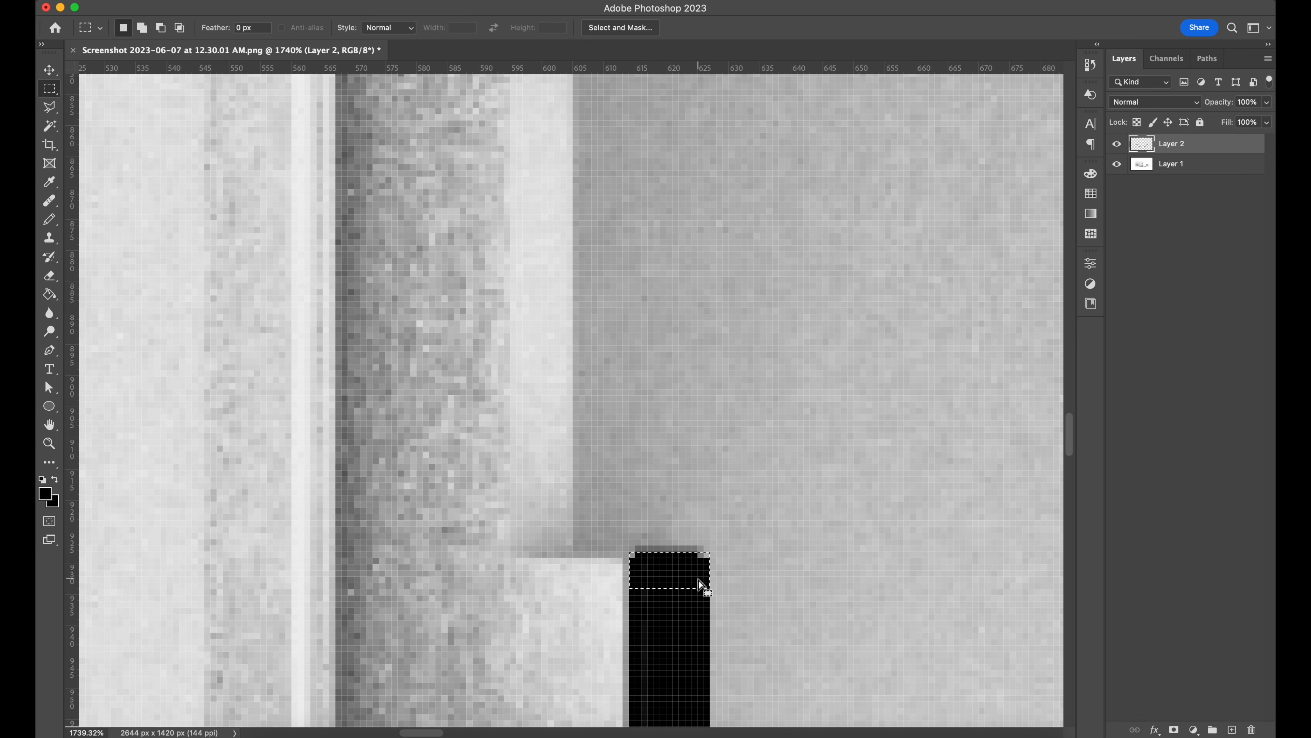
{"action": "key", "text": "g"}
{"action": "scroll", "coordinate": [774, 543], "scroll_direction": "down", "scroll_amount": 15, "text": "alt"}
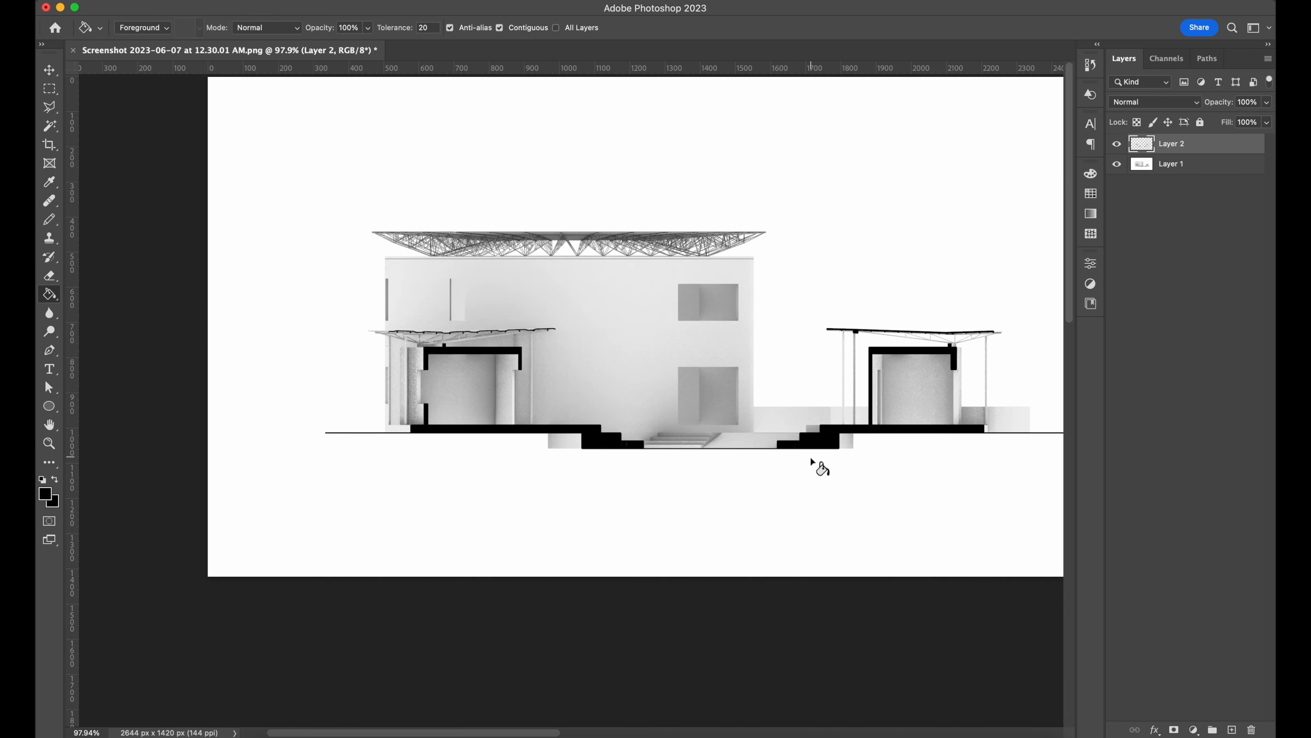
Step: Open the Desktop images Screenshot 2023-06-07 at 12.43.00 AM.png and Screenshot 2023-06-07 at 12.14.11 AM.png
{"action": "left_click_drag", "start_coordinate": [811, 457], "coordinate": [748, 522]}
{"action": "left_click", "coordinate": [49, 69]}
{"action": "left_click_drag", "start_coordinate": [674, 355], "coordinate": [652, 390]}
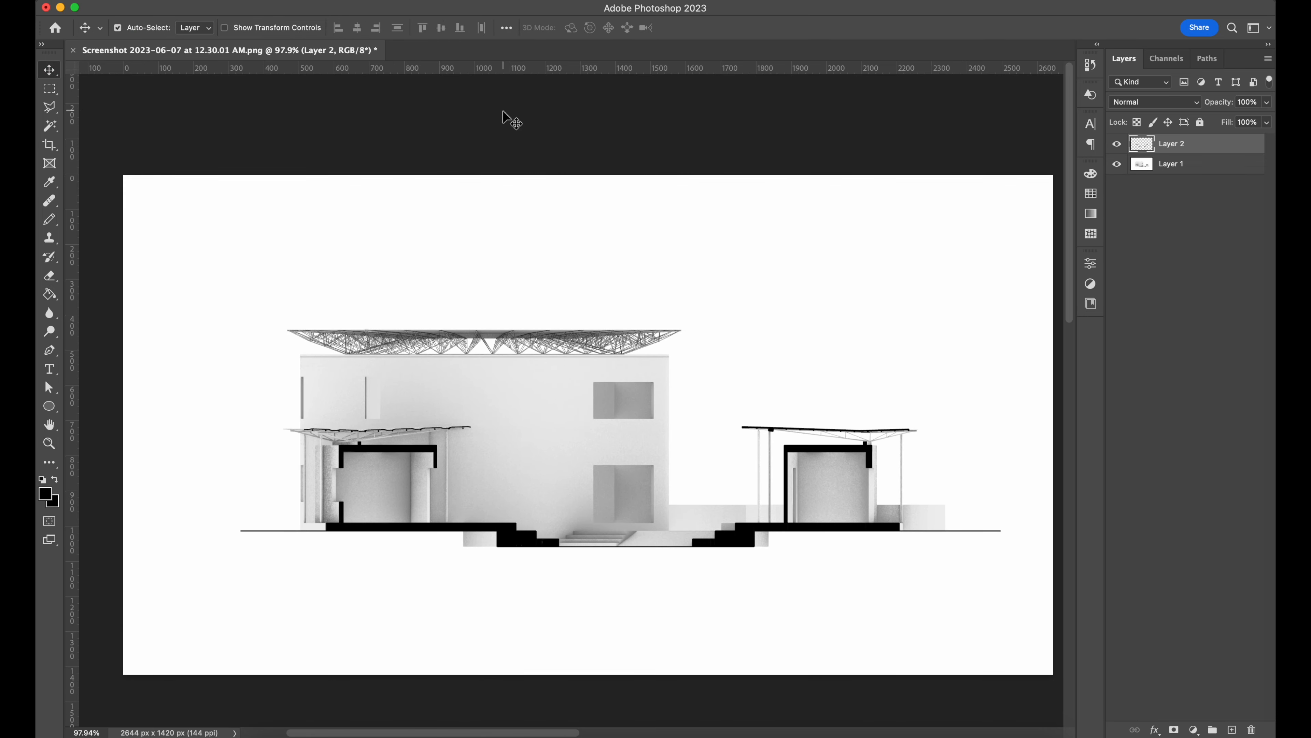
{"action": "left_click", "coordinate": [136, 1]}
{"action": "left_click", "coordinate": [165, 22]}
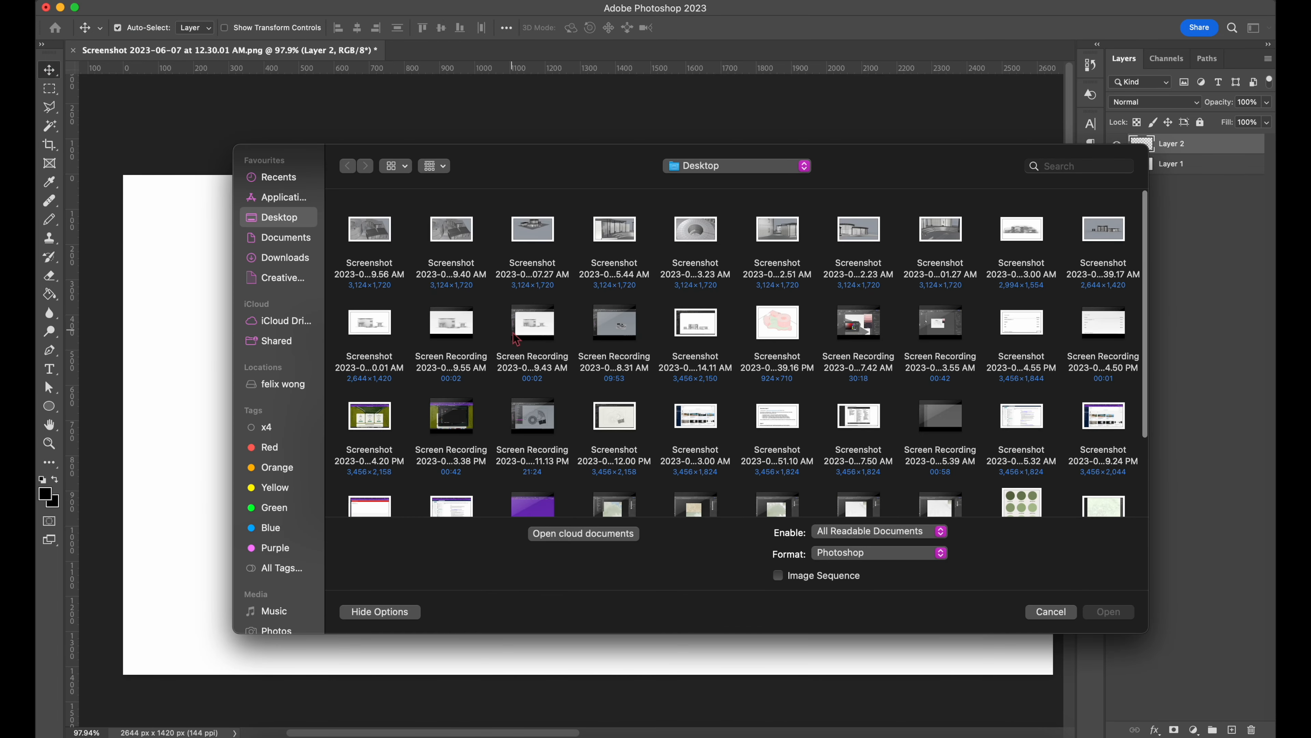
{"action": "double_click", "coordinate": [1002, 261]}
{"action": "left_click", "coordinate": [136, 1]}
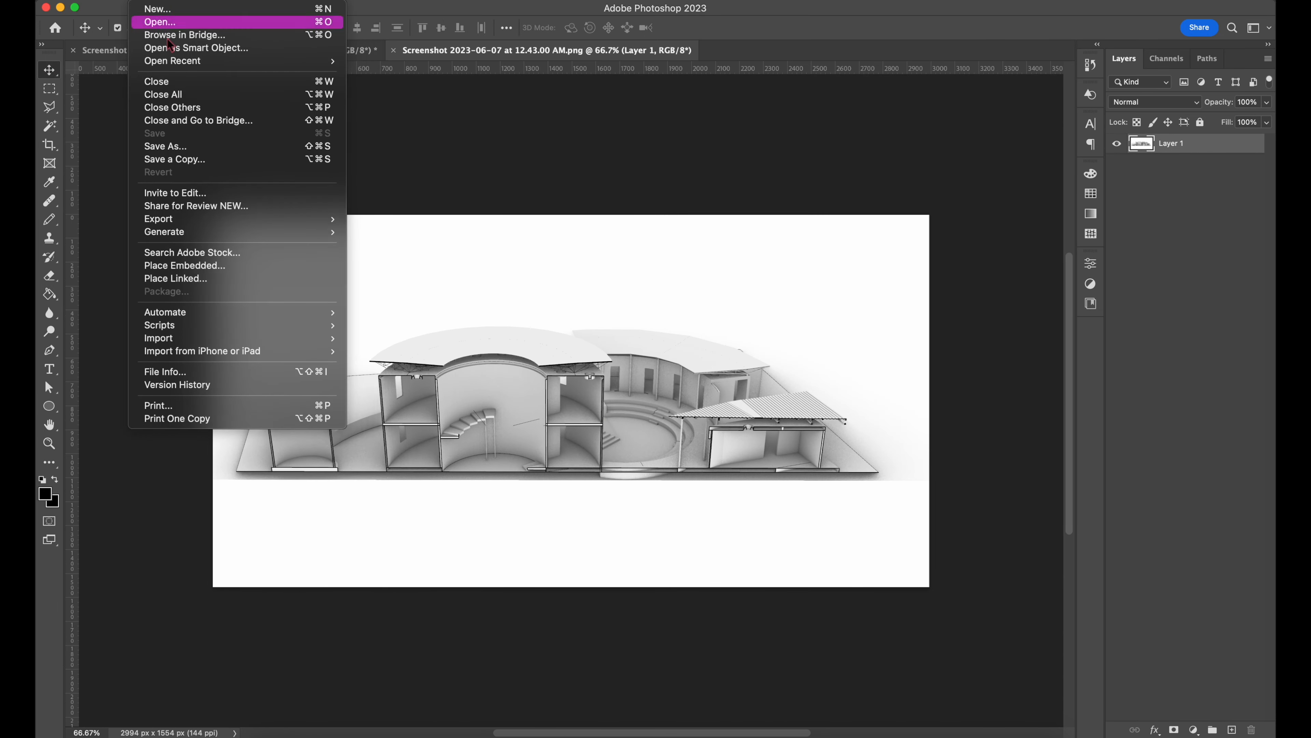
{"action": "left_click", "coordinate": [211, 24]}
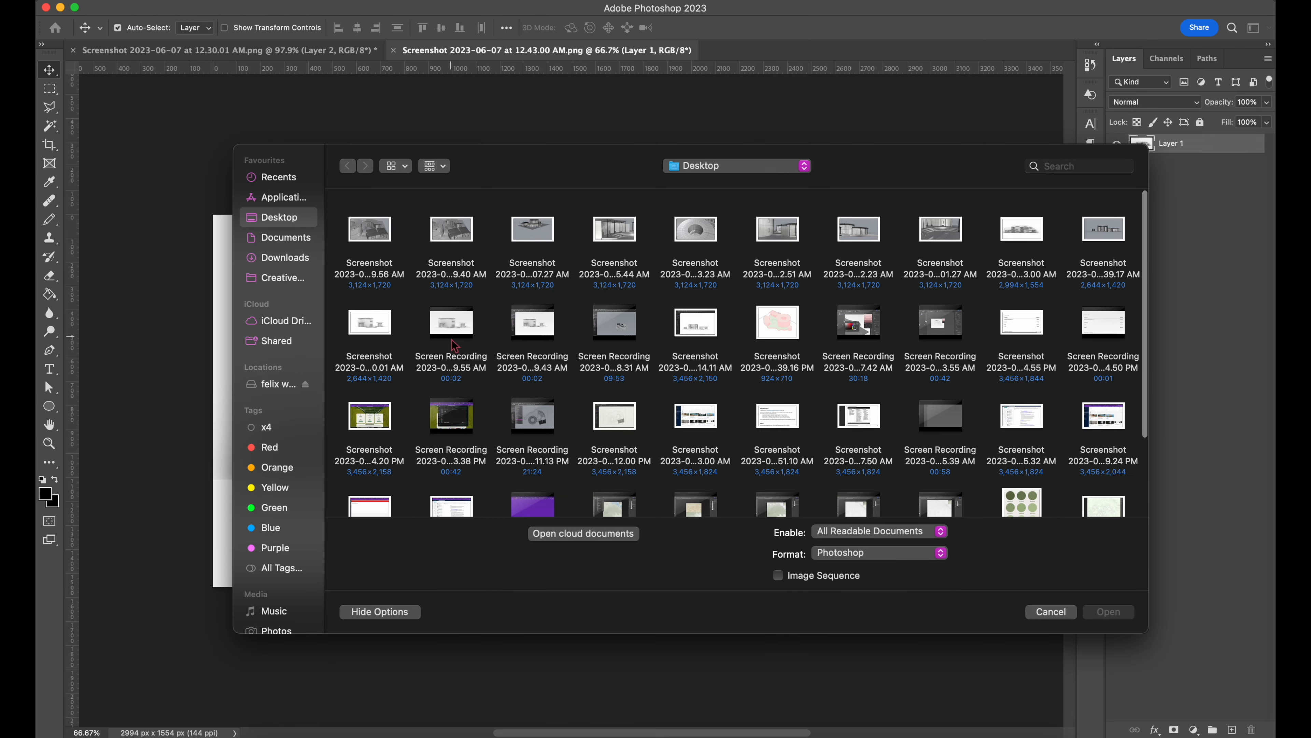
{"action": "double_click", "coordinate": [688, 322]}
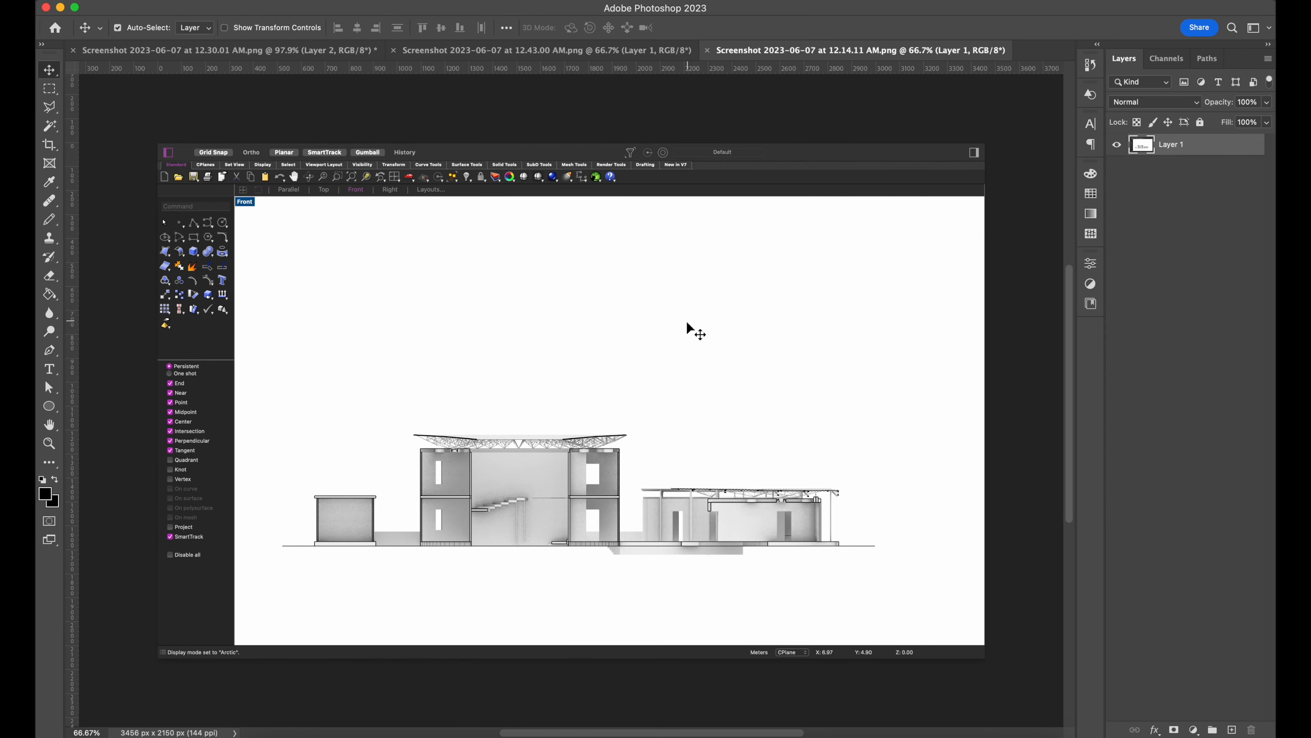
Step: Try a 5:4 crop frame around the building section in the 12.14.11 AM screenshot
{"action": "left_click", "coordinate": [49, 145]}
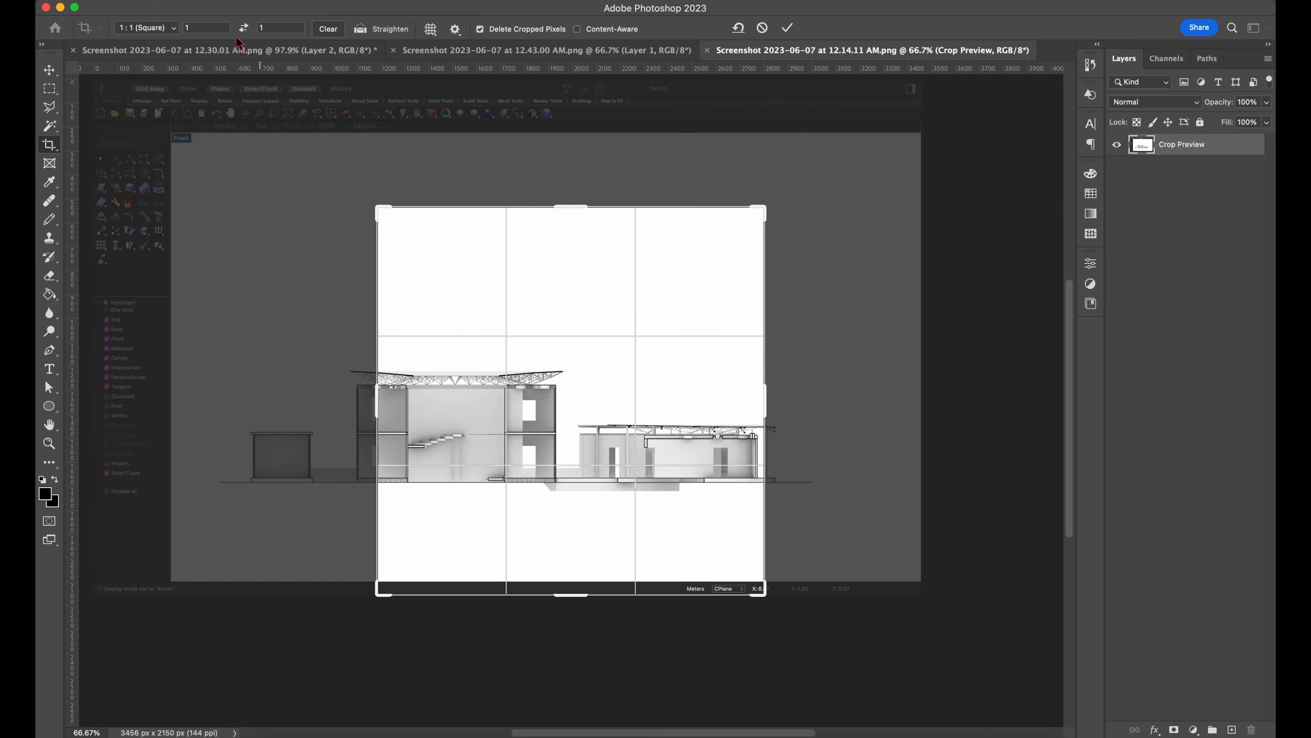
{"action": "left_click", "coordinate": [201, 28]}
{"action": "left_click", "coordinate": [203, 48]}
{"action": "left_click", "coordinate": [245, 29]}
{"action": "left_click_drag", "start_coordinate": [380, 249], "coordinate": [263, 237]}
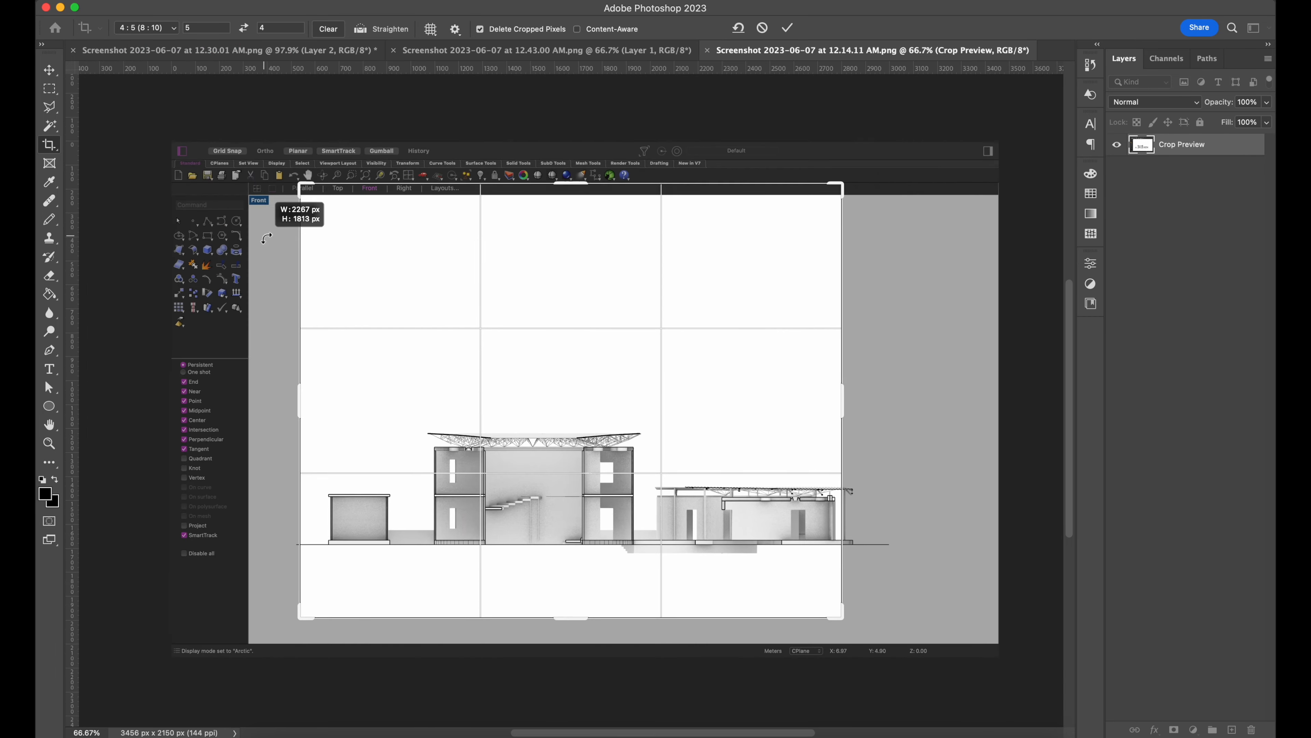
{"action": "left_click_drag", "start_coordinate": [442, 297], "coordinate": [506, 268]}
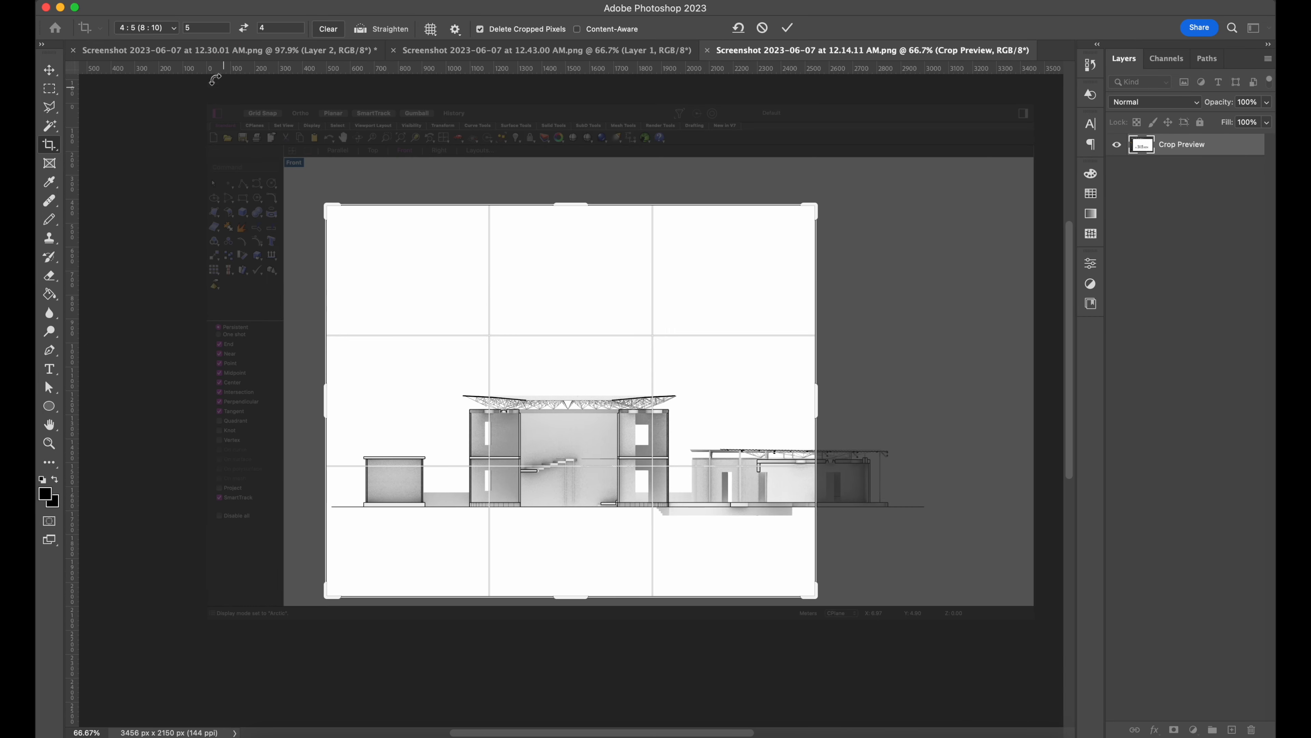
{"action": "left_click", "coordinate": [244, 28]}
{"action": "left_click", "coordinate": [244, 29]}
Step: Crop the screenshot at a 16:9 ratio to about 2644 × 1487 px around the full building section, excluding the Rhino interface
{"action": "left_click", "coordinate": [171, 28]}
{"action": "left_click", "coordinate": [185, 59]}
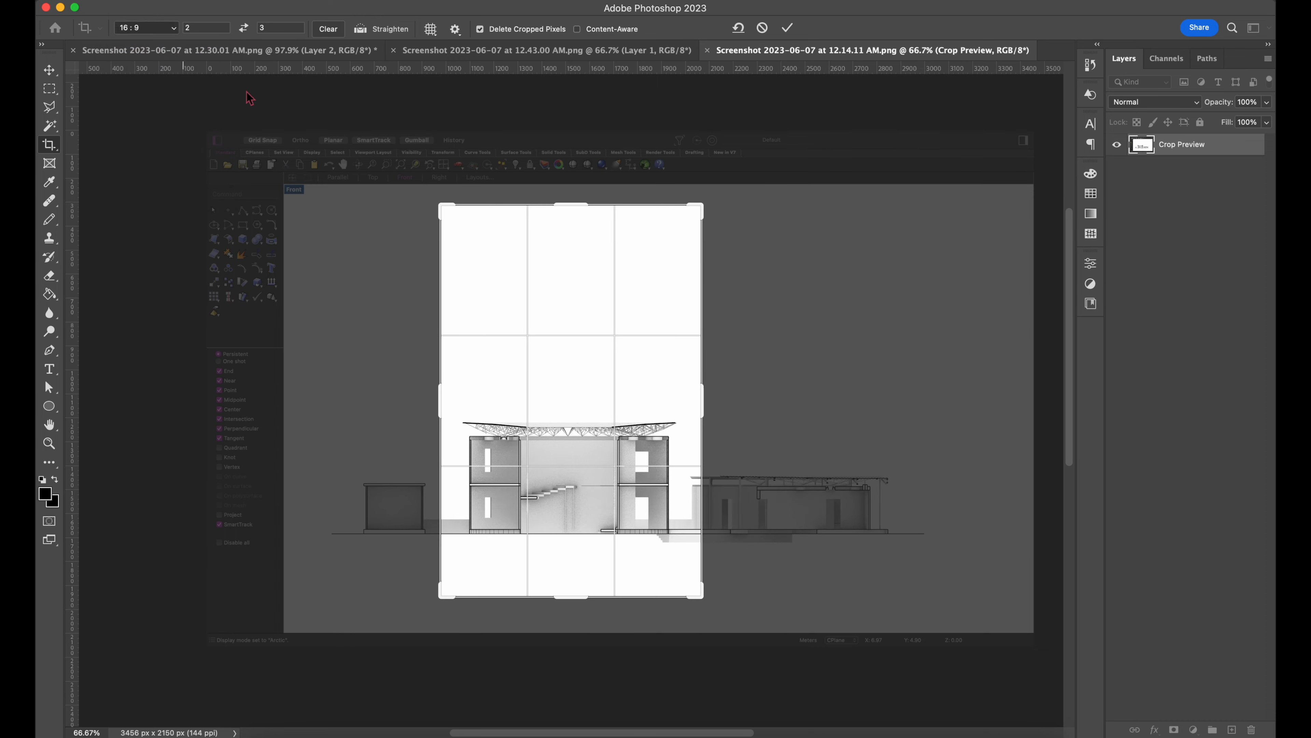
{"action": "left_click", "coordinate": [170, 28]}
{"action": "left_click", "coordinate": [170, 42]}
{"action": "left_click_drag", "start_coordinate": [497, 346], "coordinate": [632, 371]}
{"action": "left_click_drag", "start_coordinate": [702, 474], "coordinate": [901, 563]}
{"action": "left_click_drag", "start_coordinate": [769, 445], "coordinate": [771, 490]}
{"action": "key", "text": "Return"}
Step: Select the cut roof slab, both walls and the floor slab of the small left building with the Magic Wand
{"action": "key", "text": "super+plus"}
{"action": "key", "text": "super+plus"}
{"action": "key", "text": "space"}
{"action": "left_click_drag", "start_coordinate": [424, 443], "coordinate": [753, 155]}
{"action": "scroll", "coordinate": [430, 289], "scroll_direction": "up", "scroll_amount": 8, "text": "alt"}
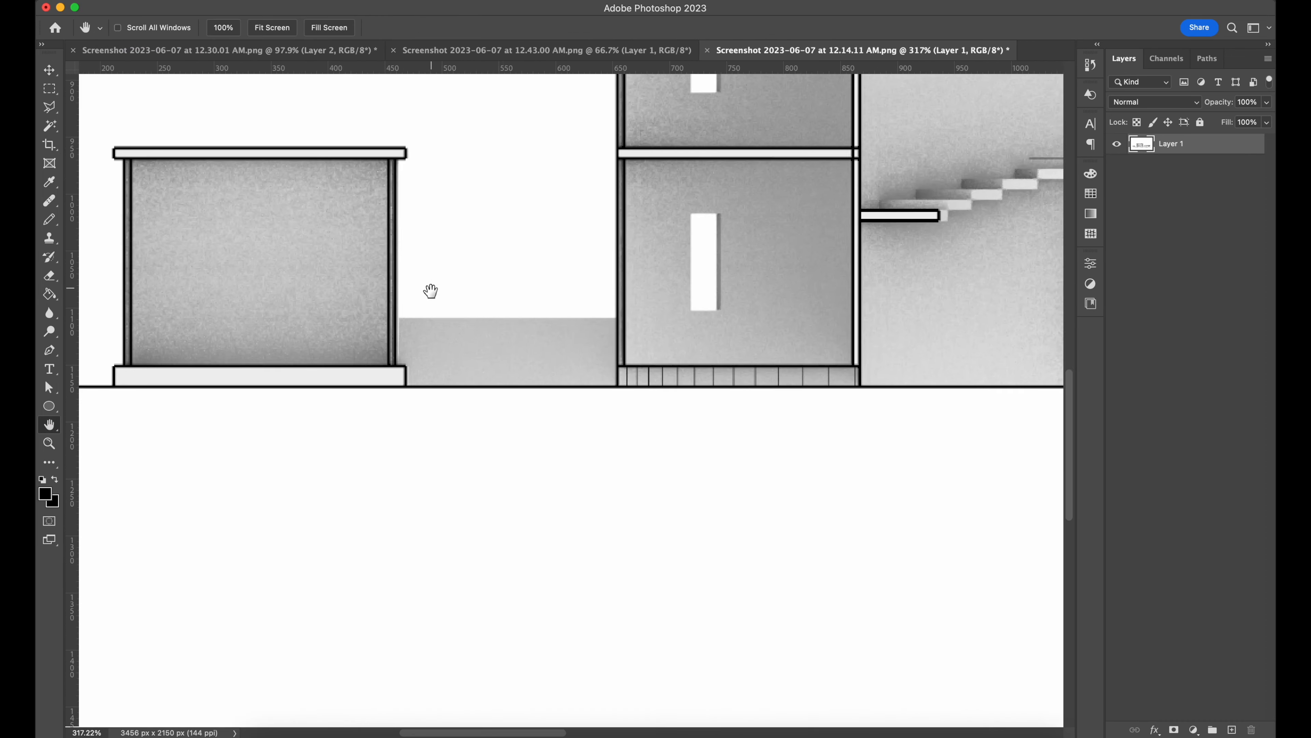
{"action": "left_click_drag", "start_coordinate": [429, 289], "coordinate": [826, 506]}
{"action": "left_click", "coordinate": [49, 130]}
{"action": "left_click_drag", "start_coordinate": [934, 425], "coordinate": [878, 401]}
{"action": "left_click", "coordinate": [692, 321]}
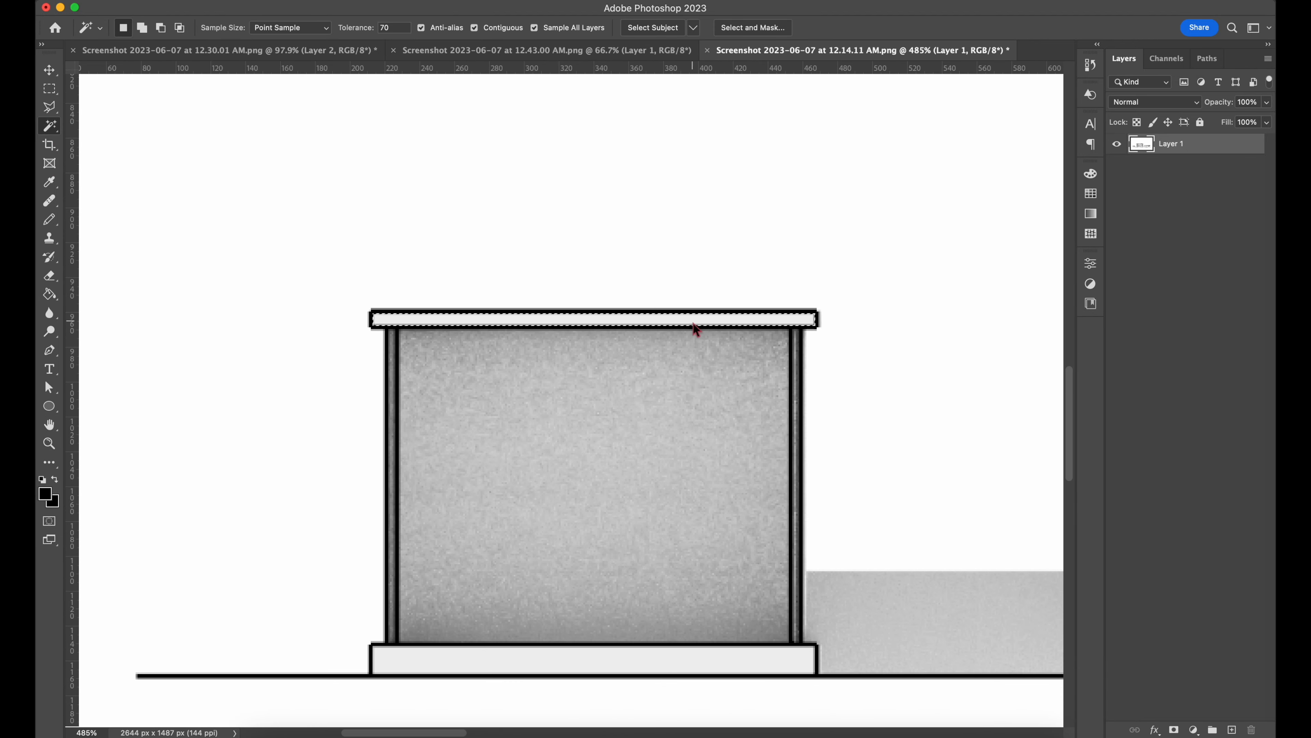
{"action": "scroll", "coordinate": [491, 359], "scroll_direction": "up", "scroll_amount": 2, "text": "alt"}
{"action": "left_click_drag", "start_coordinate": [626, 446], "coordinate": [614, 380]}
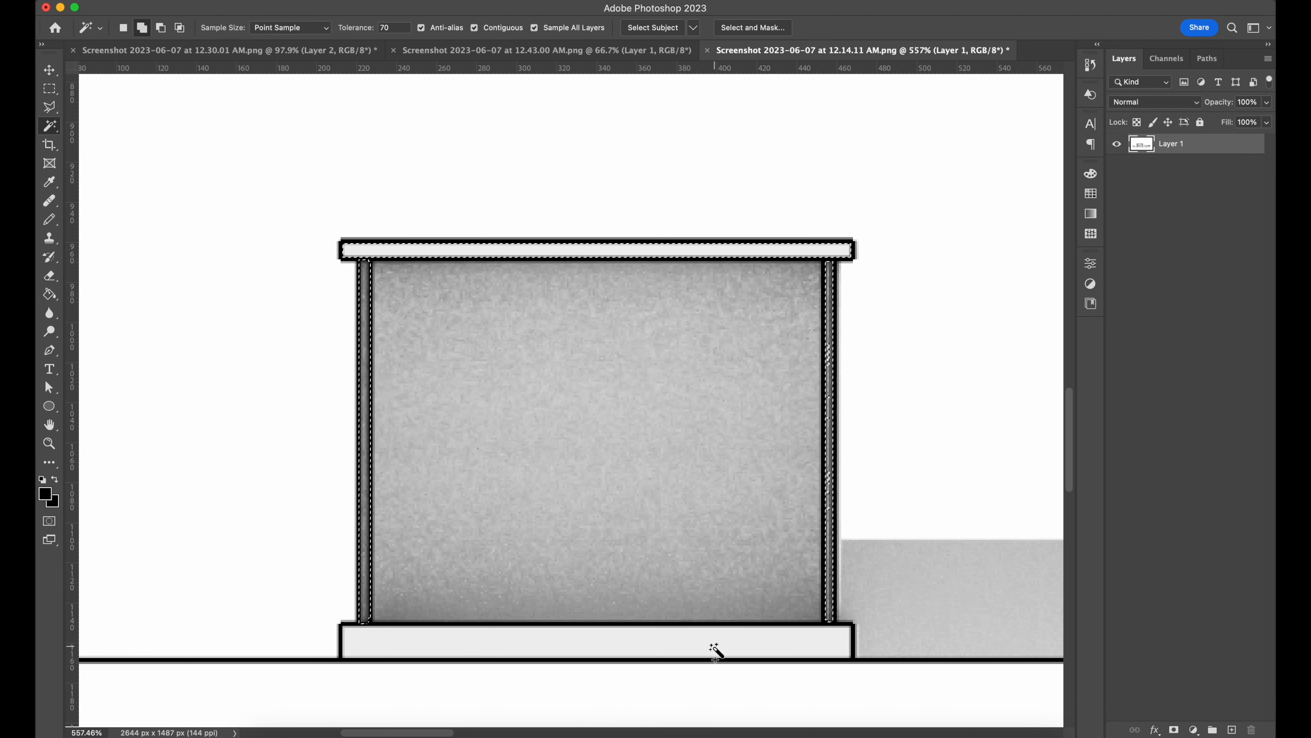
{"action": "left_click", "coordinate": [715, 647]}
Step: Add the upper walls and intermediate floor slab of the central building's left bay to the Magic Wand selection
{"action": "scroll", "coordinate": [826, 652], "scroll_direction": "down", "scroll_amount": 6, "text": "alt"}
{"action": "left_click_drag", "start_coordinate": [892, 655], "coordinate": [258, 539]}
{"action": "scroll", "coordinate": [406, 242], "scroll_direction": "up", "scroll_amount": 5, "text": "alt"}
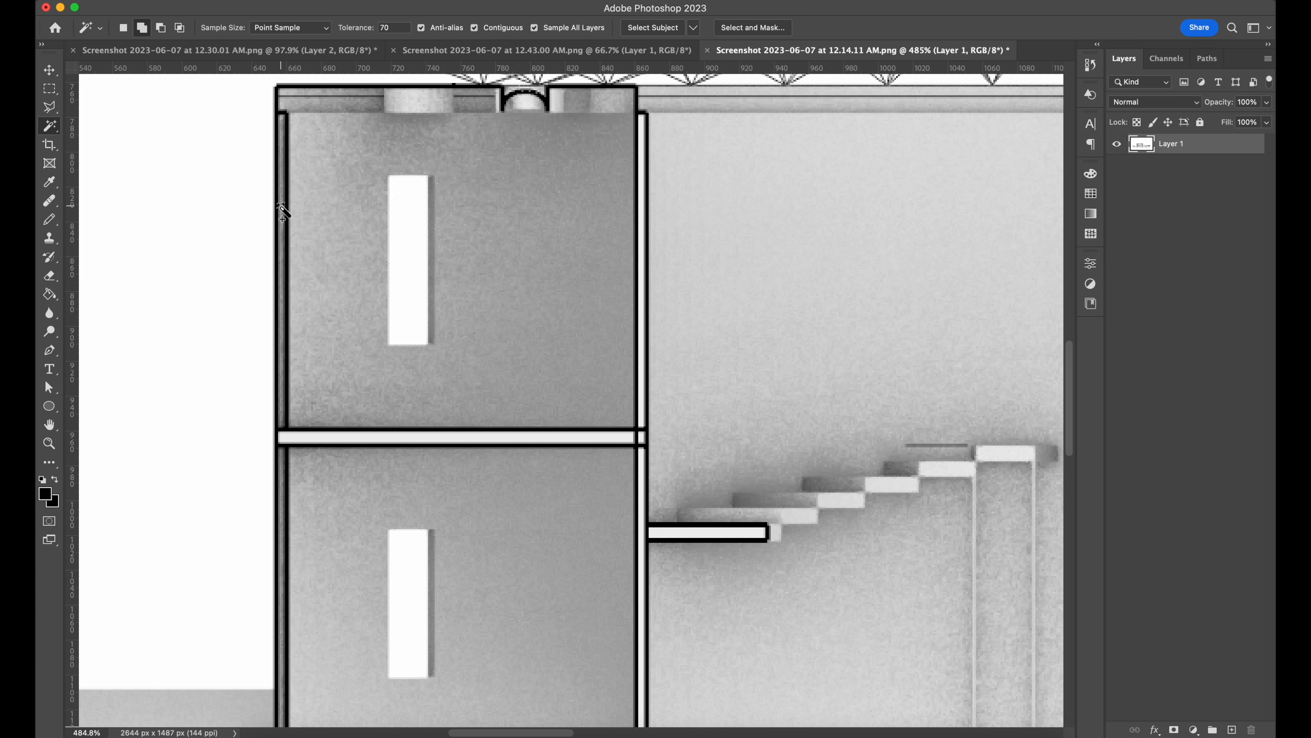
{"action": "scroll", "coordinate": [614, 460], "scroll_direction": "down", "scroll_amount": 2}
{"action": "left_click", "coordinate": [594, 381], "text": "shift"}
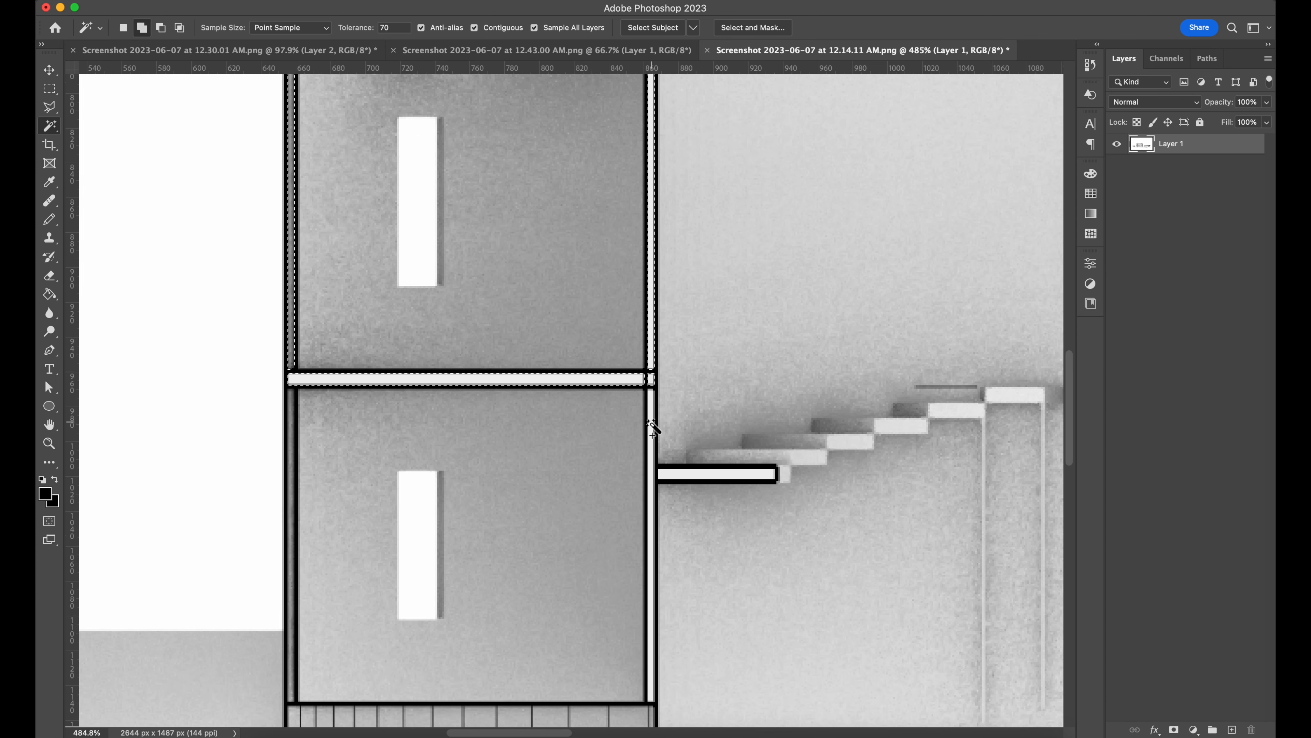
Step: Add the left bay's lower walls and all segments of its ground slab to the selection
{"action": "left_click_drag", "start_coordinate": [432, 509], "coordinate": [458, 310]}
{"action": "left_click", "coordinate": [332, 521], "text": "shift"}
{"action": "left_click", "coordinate": [370, 522], "text": "shift"}
{"action": "left_click", "coordinate": [413, 522], "text": "shift"}
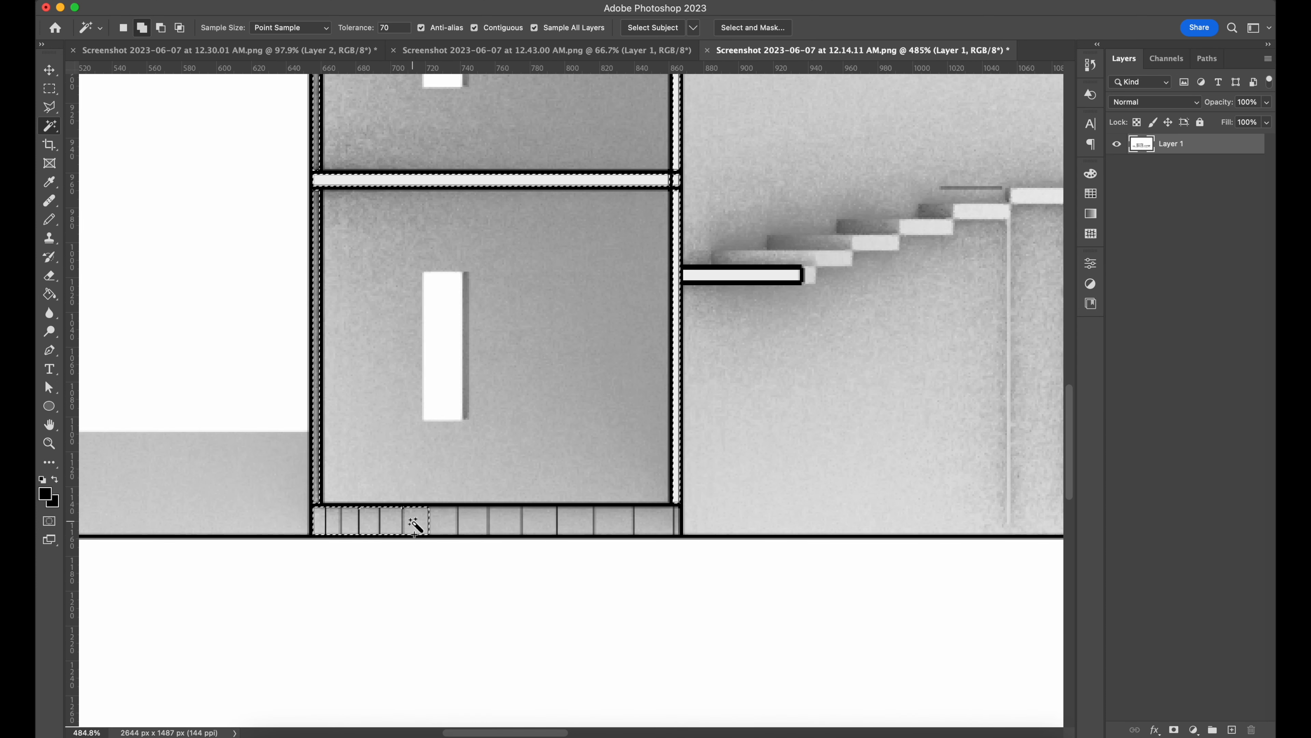
{"action": "left_click", "coordinate": [473, 522], "text": "shift"}
{"action": "left_click", "coordinate": [540, 523], "text": "shift"}
{"action": "left_click", "coordinate": [614, 522], "text": "shift"}
{"action": "left_click", "coordinate": [676, 521], "text": "shift"}
Step: Add the cut stair landing beside the central building's left bay to the selection
{"action": "scroll", "coordinate": [651, 511], "scroll_direction": "down", "scroll_amount": 5, "text": "alt"}
{"action": "left_click_drag", "start_coordinate": [665, 326], "coordinate": [661, 506]}
{"action": "scroll", "coordinate": [661, 506], "scroll_direction": "up", "scroll_amount": 3, "text": "alt"}
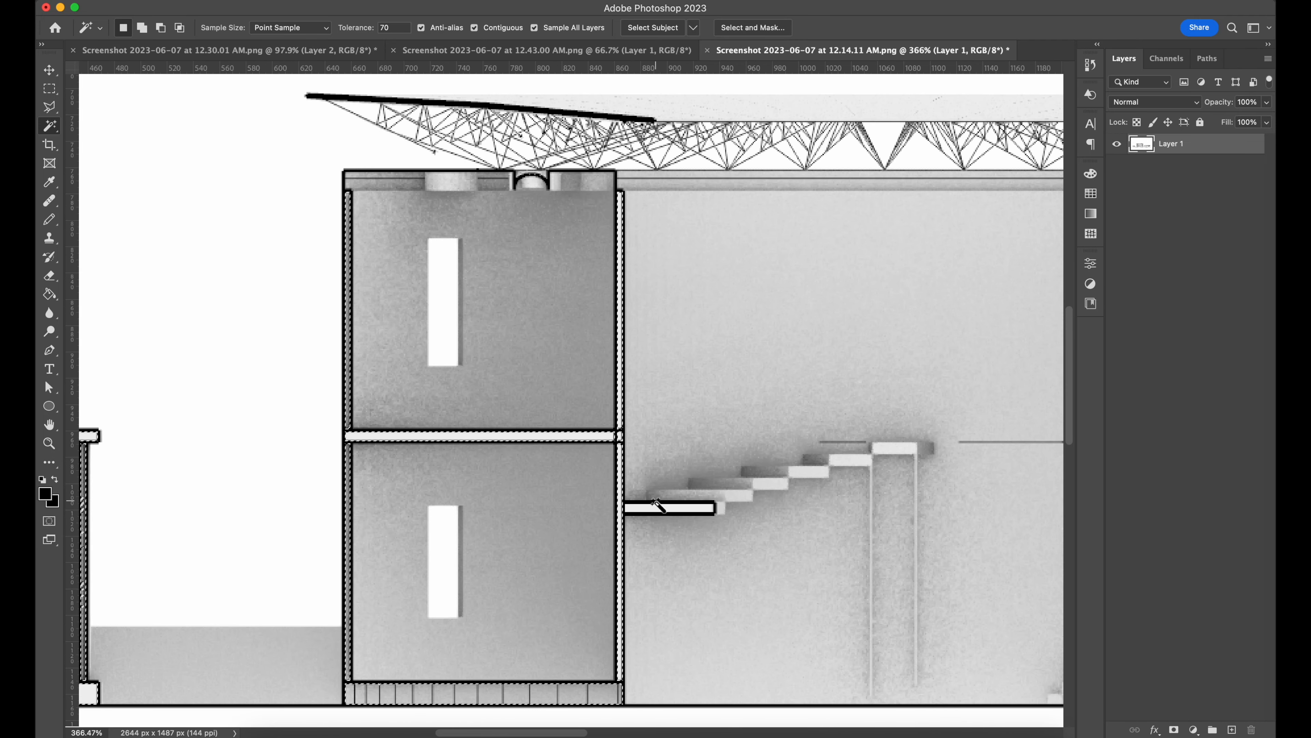
{"action": "left_click", "coordinate": [662, 506], "text": "shift"}
Step: Add the walls and intermediate floor slab of the central building's right bay, plus the low landing beside it, to the selection
{"action": "left_click_drag", "start_coordinate": [559, 245], "coordinate": [128, 300]}
{"action": "scroll", "coordinate": [715, 437], "scroll_direction": "up", "scroll_amount": 3, "text": "alt"}
{"action": "left_click_drag", "start_coordinate": [714, 437], "coordinate": [776, 332]}
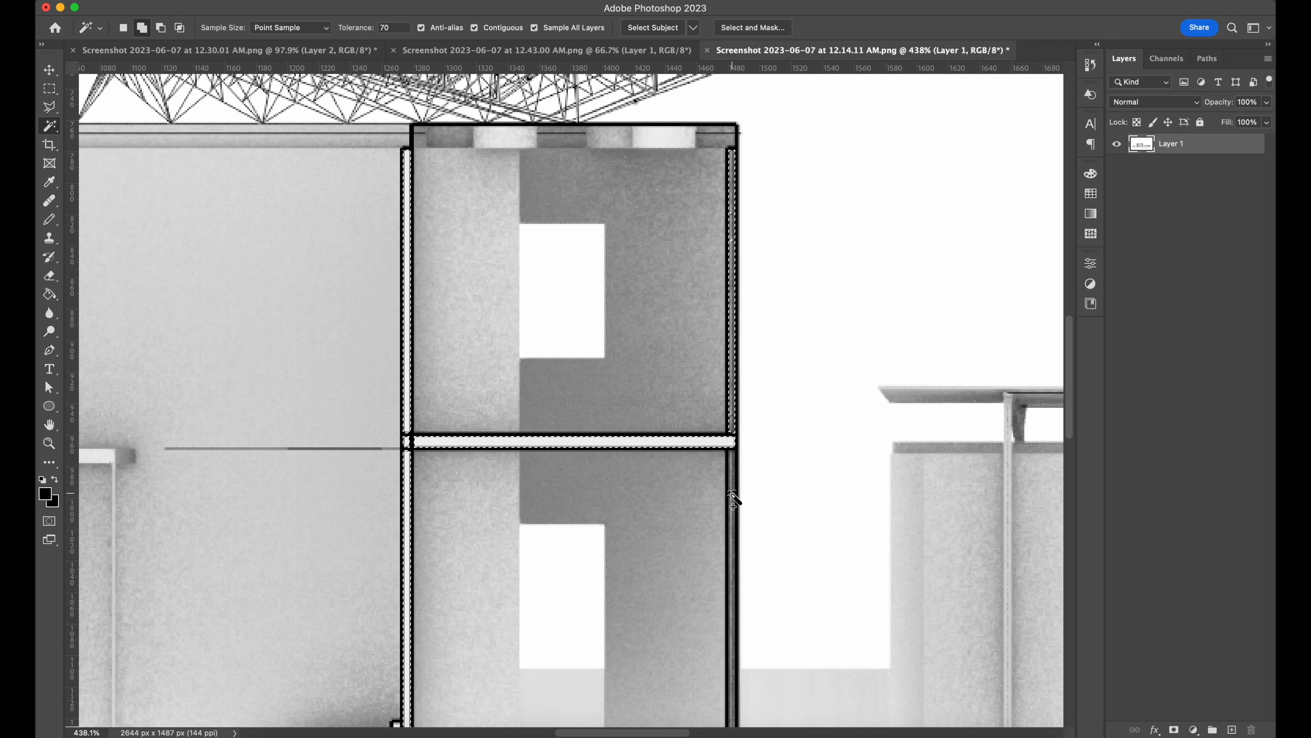
{"action": "scroll", "coordinate": [623, 516], "scroll_direction": "down", "scroll_amount": 5}
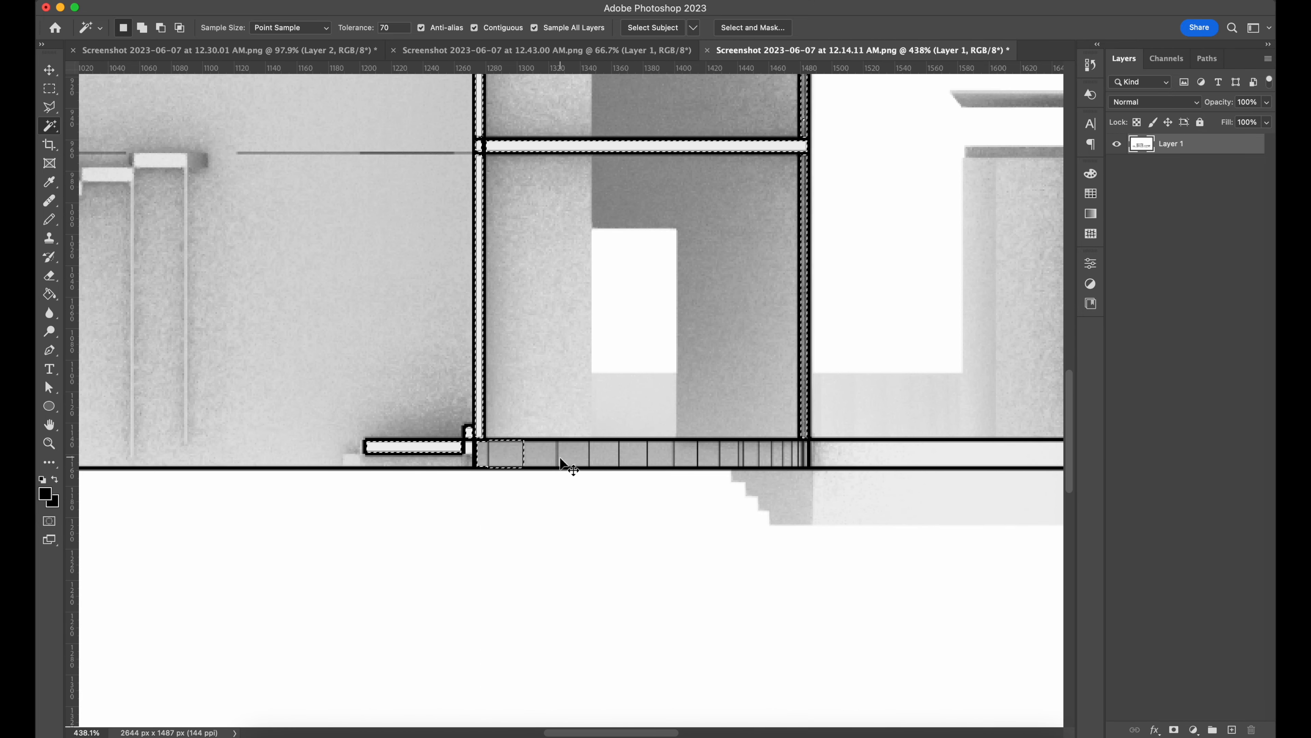
Step: Add all segments of the right bay's ground slab to the Magic Wand selection
{"action": "left_click", "coordinate": [570, 459], "text": "shift"}
{"action": "left_click", "coordinate": [604, 459], "text": "shift"}
{"action": "left_click", "coordinate": [634, 461], "text": "shift"}
{"action": "left_click", "coordinate": [674, 461], "text": "shift"}
{"action": "left_click", "coordinate": [706, 460], "text": "shift"}
{"action": "left_click", "coordinate": [729, 460], "text": "shift"}
{"action": "left_click", "coordinate": [752, 462], "text": "shift"}
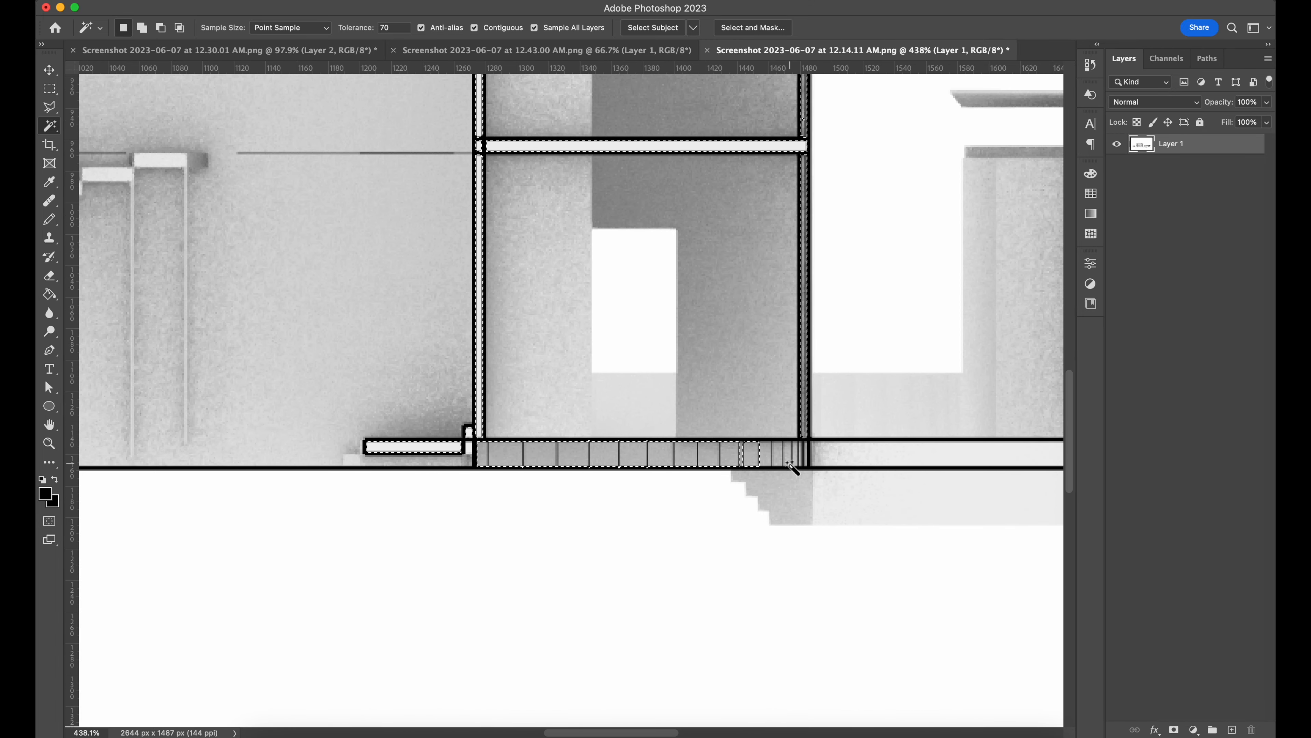
{"action": "scroll", "coordinate": [787, 463], "scroll_direction": "up", "scroll_amount": 5, "text": "alt"}
{"action": "scroll", "coordinate": [787, 463], "scroll_direction": "right", "scroll_amount": 5}
{"action": "left_click", "coordinate": [535, 431], "text": "shift"}
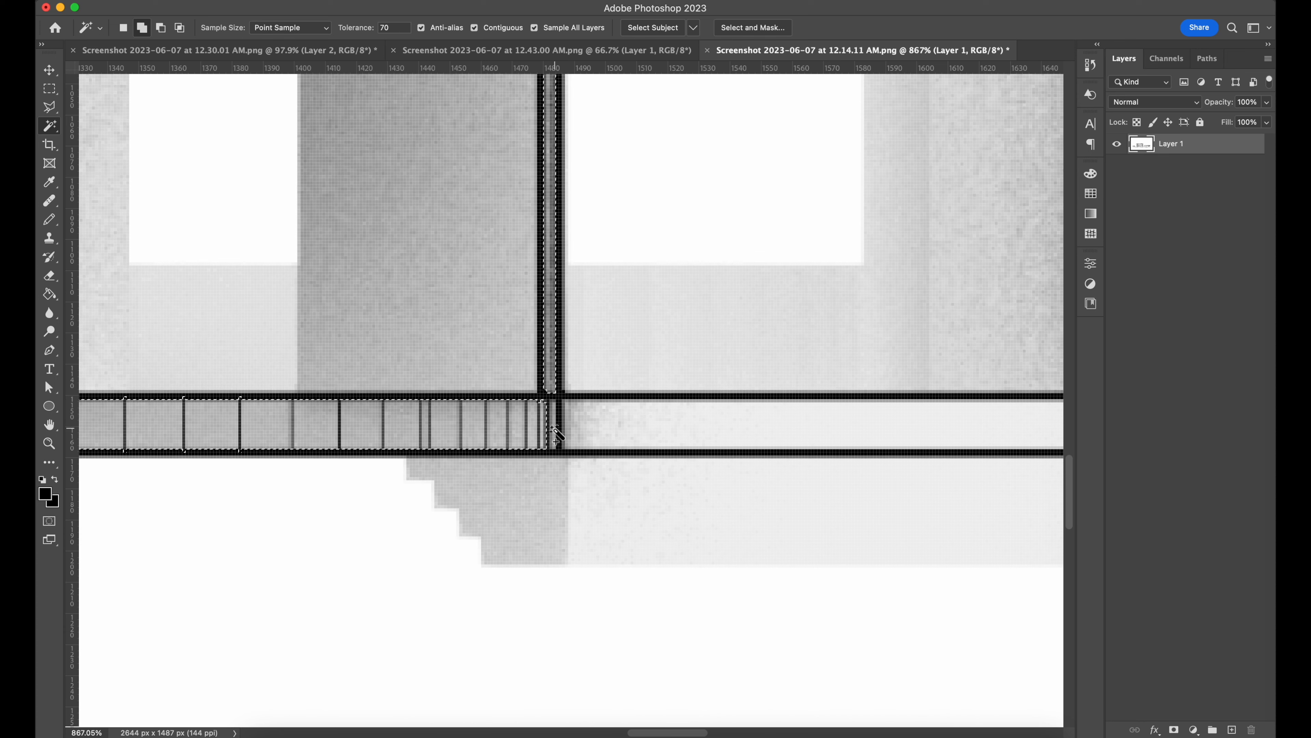
Step: Extend the selection along the ground slab from the central building's outer wall to the far end of the right-hand building
{"action": "scroll", "coordinate": [559, 440], "scroll_direction": "down", "scroll_amount": 5, "text": "alt"}
{"action": "left_click_drag", "start_coordinate": [621, 455], "coordinate": [341, 544]}
{"action": "left_click", "coordinate": [425, 502], "text": "shift"}
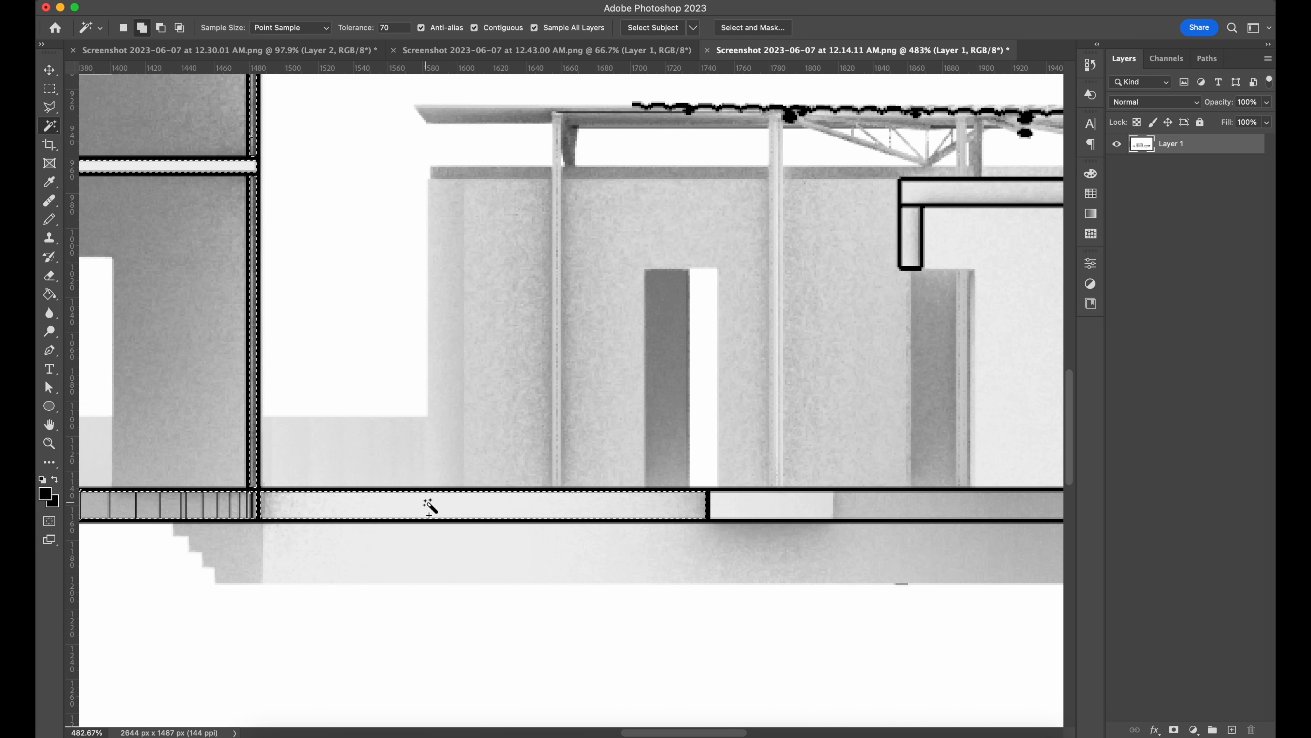
{"action": "left_click_drag", "start_coordinate": [826, 374], "coordinate": [229, 489]}
{"action": "left_click_drag", "start_coordinate": [405, 572], "coordinate": [524, 460]}
{"action": "scroll", "coordinate": [527, 446], "scroll_direction": "up", "scroll_amount": 5, "text": "alt"}
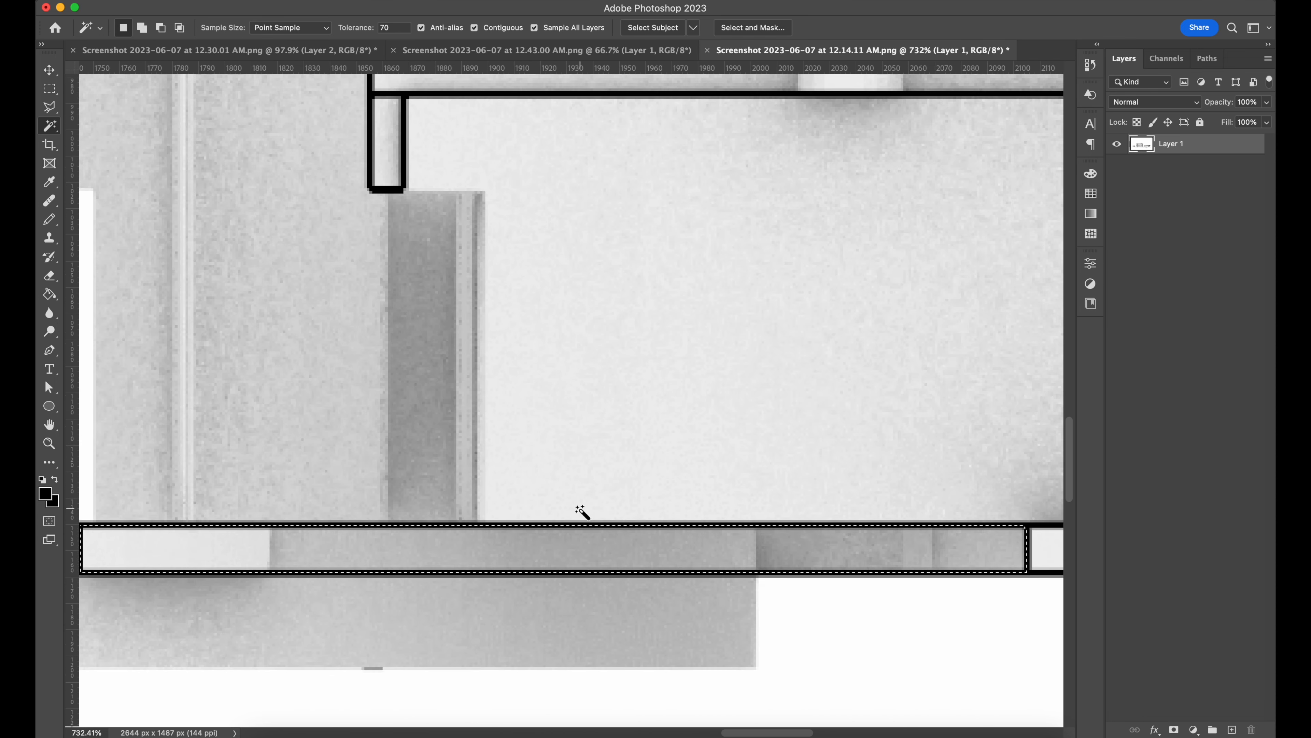
{"action": "scroll", "coordinate": [659, 516], "scroll_direction": "right", "scroll_amount": 5}
{"action": "left_click", "coordinate": [607, 527], "text": "shift"}
Step: Add the cut roof slab, downstand beam and end wall of the right-hand building to the selection
{"action": "scroll", "coordinate": [606, 527], "scroll_direction": "down", "scroll_amount": 4, "text": "alt"}
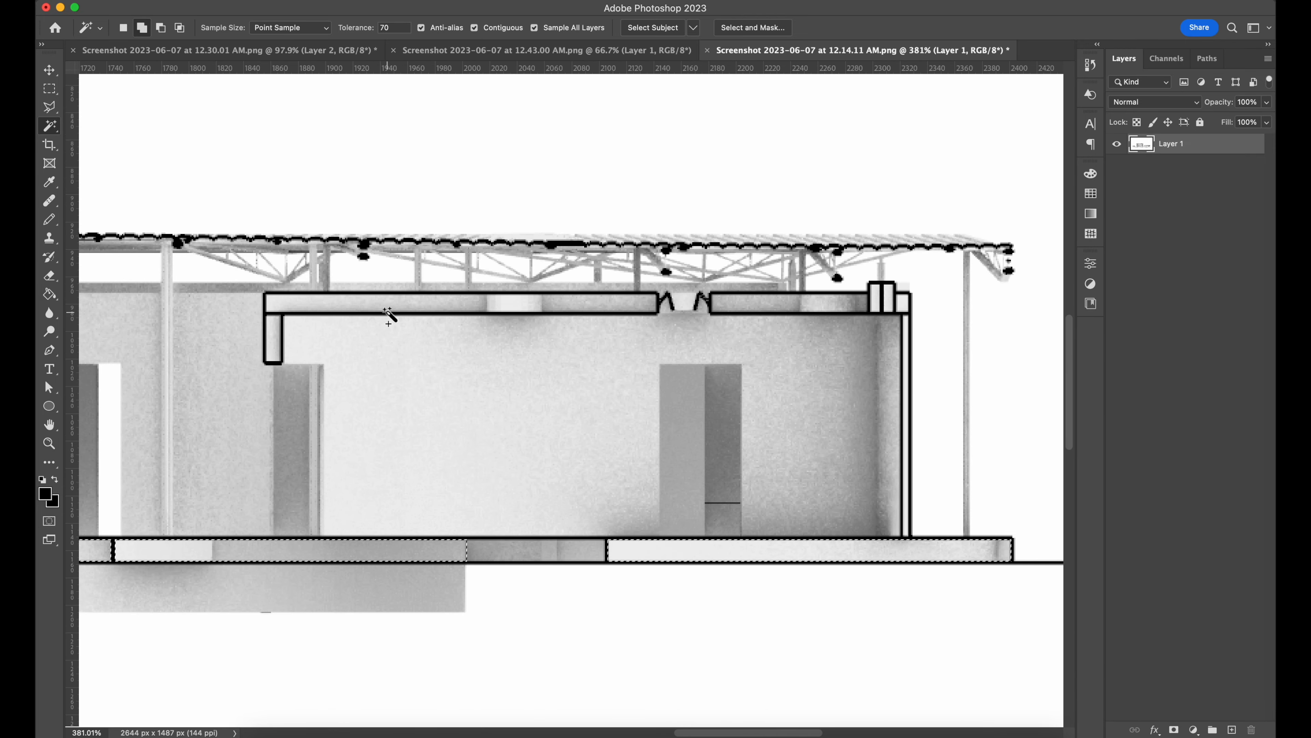
{"action": "left_click", "coordinate": [904, 317], "text": "shift"}
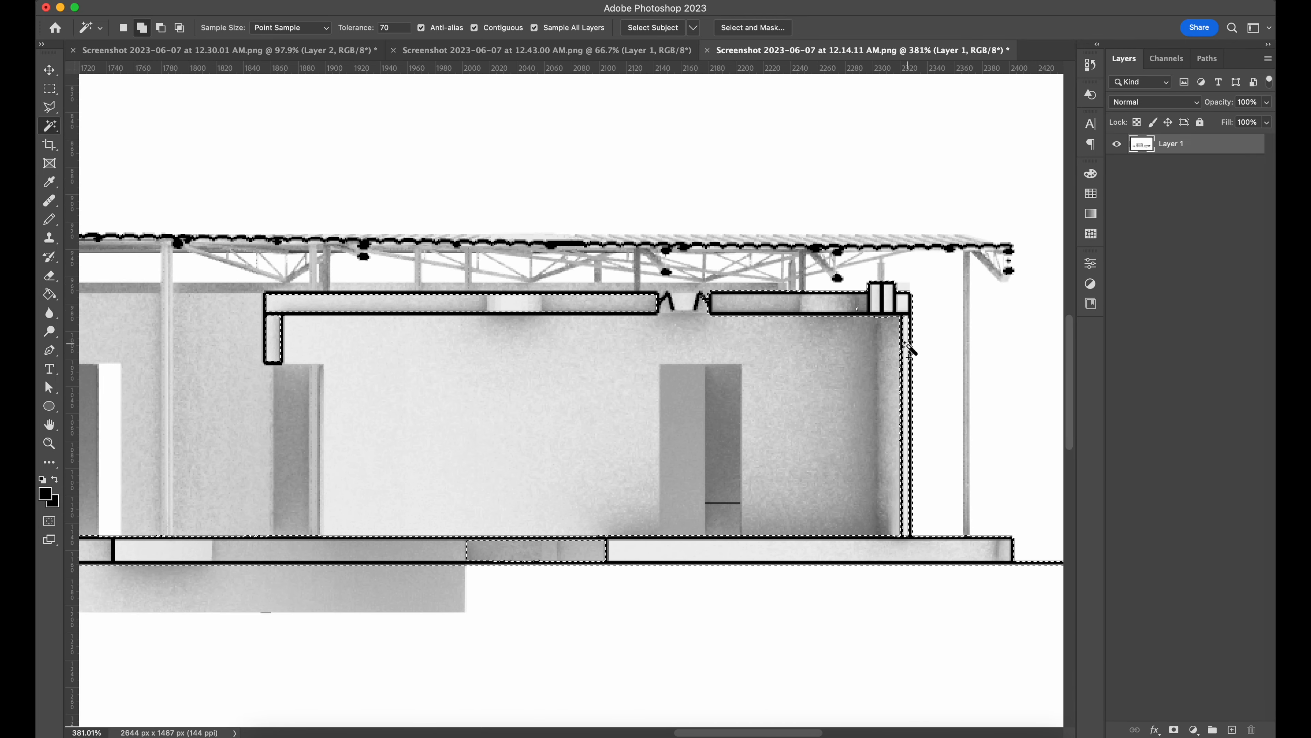
{"action": "scroll", "coordinate": [749, 380], "scroll_direction": "down", "scroll_amount": 3, "text": "alt"}
{"action": "scroll", "coordinate": [807, 336], "scroll_direction": "down", "scroll_amount": 3, "text": "alt"}
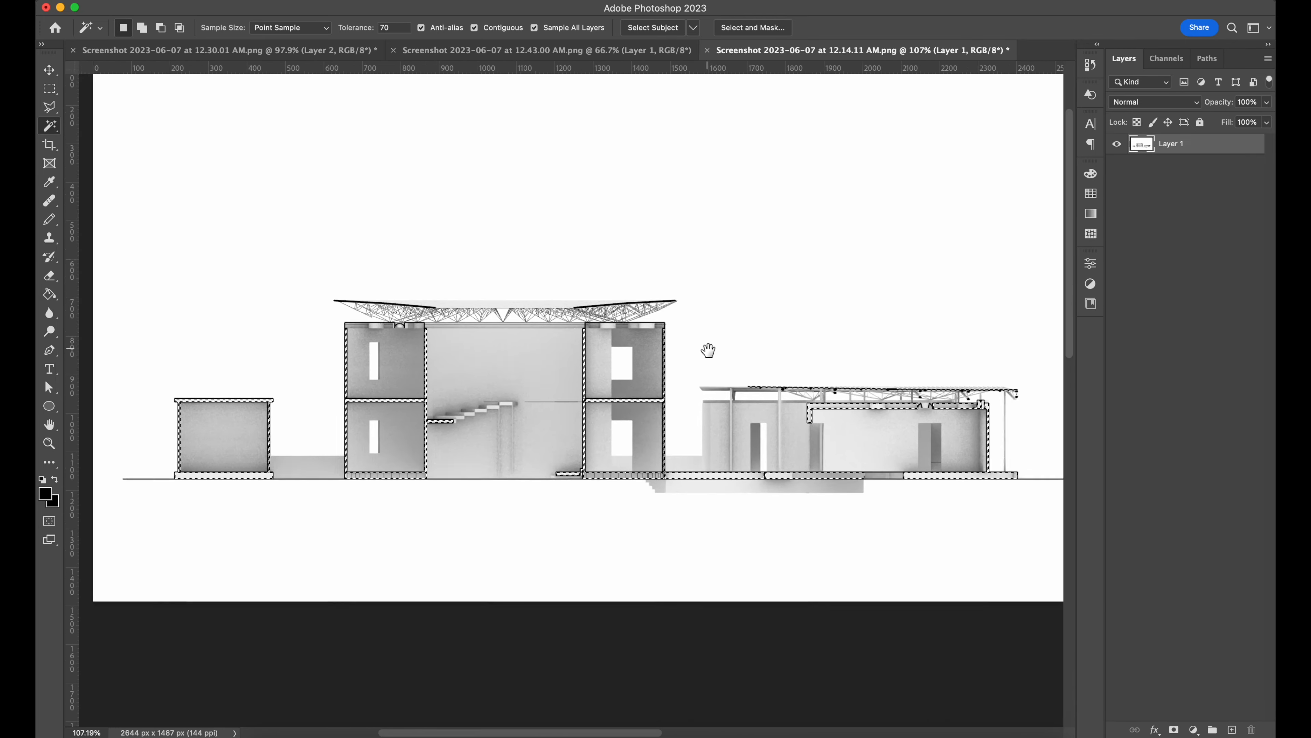
Step: Create a new layer and fill the selected cut elements with black using the Paint Bucket
{"action": "key", "text": "super+alt+shift+n"}
{"action": "key", "text": "g"}
{"action": "left_click", "coordinate": [291, 367]}
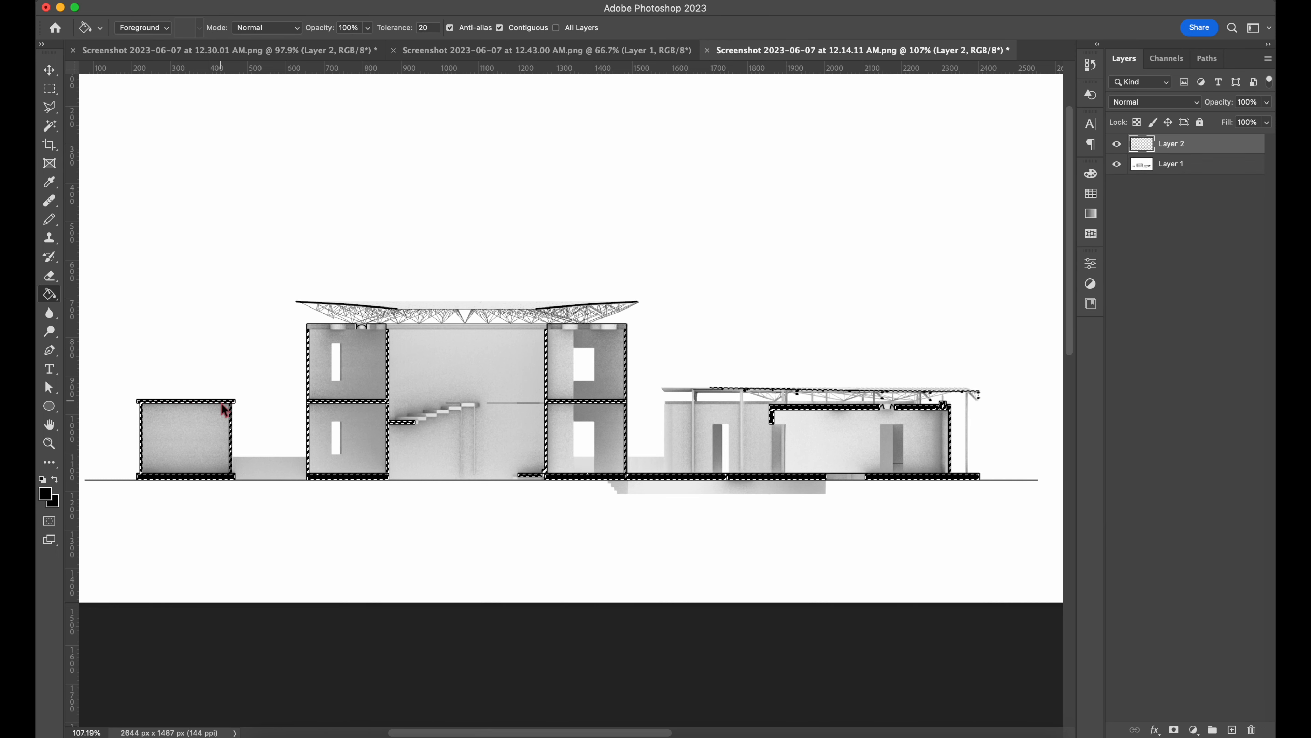
Step: Marquee-select the right wall of the small left building and fill its remaining gaps with black
{"action": "scroll", "coordinate": [150, 431], "scroll_direction": "up", "scroll_amount": 3, "text": "alt"}
{"action": "scroll", "coordinate": [524, 349], "scroll_direction": "left", "scroll_amount": 5}
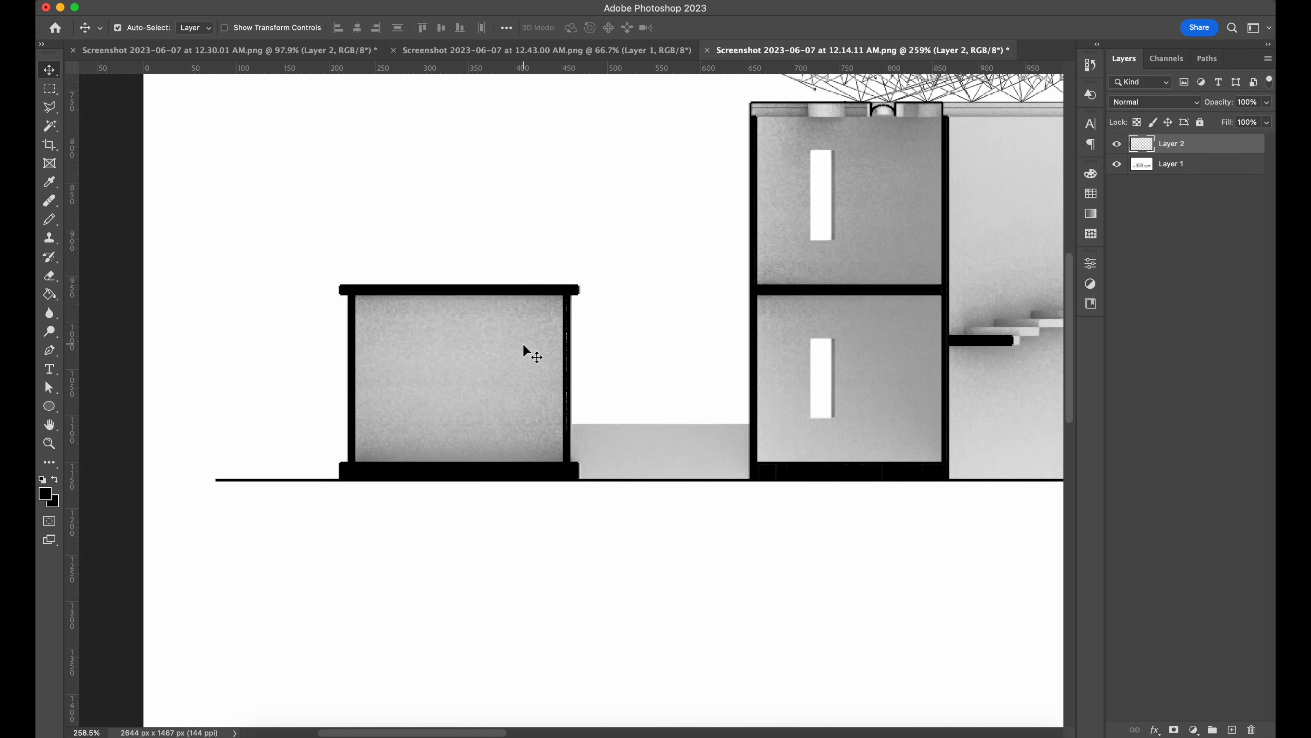
{"action": "scroll", "coordinate": [524, 348], "scroll_direction": "up", "scroll_amount": 3, "text": "alt"}
{"action": "key", "text": "m"}
{"action": "left_click_drag", "start_coordinate": [660, 202], "coordinate": [671, 542]}
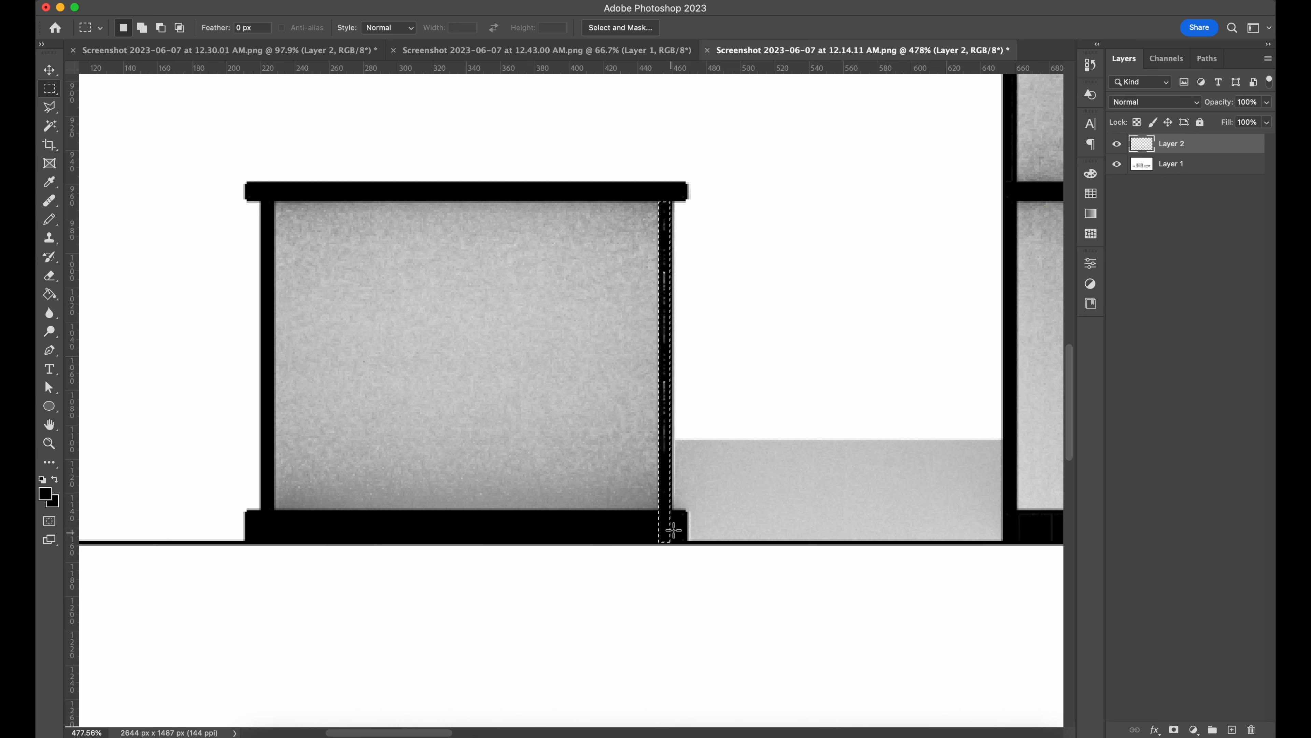
{"action": "key", "text": "g"}
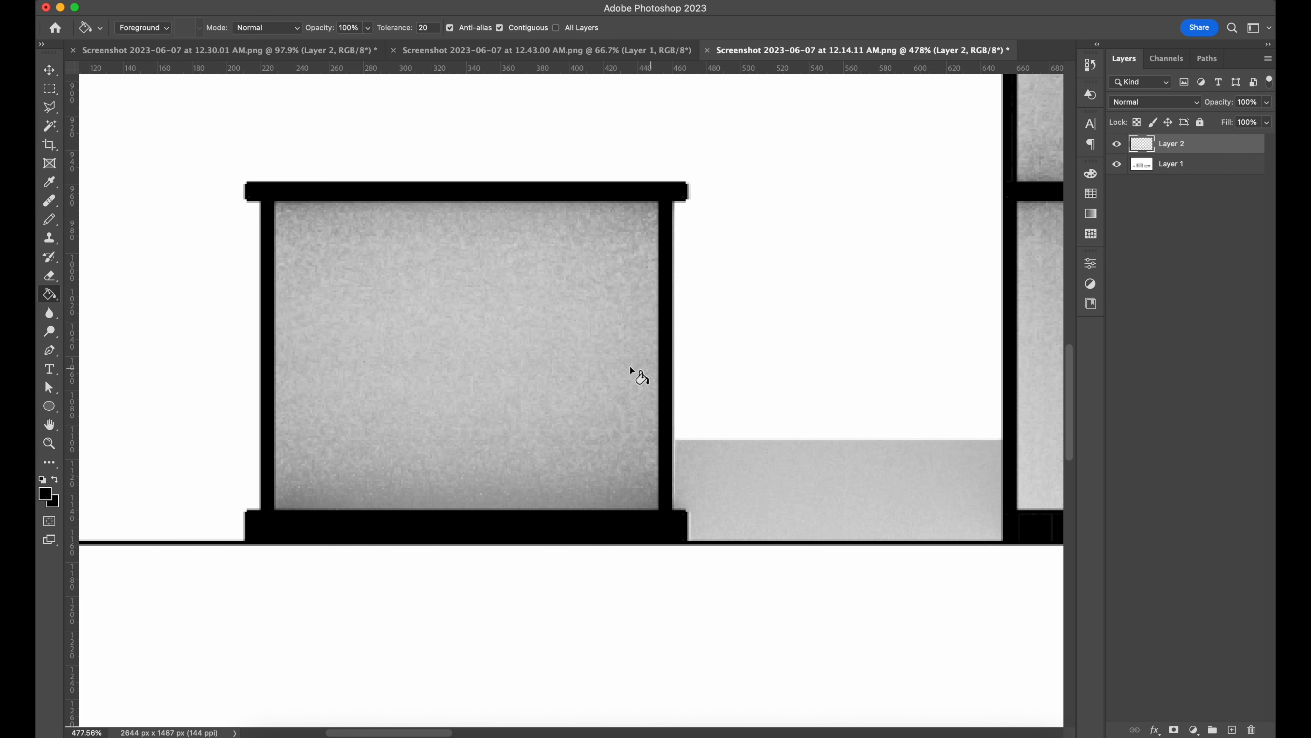
Step: Marquee-select the full roof slab of the small left building and fill it solid black with crisp corners
{"action": "left_click", "coordinate": [49, 89]}
{"action": "scroll", "coordinate": [460, 360], "scroll_direction": "up", "scroll_amount": 3, "text": "alt"}
{"action": "scroll", "coordinate": [361, 362], "scroll_direction": "up", "scroll_amount": 5}
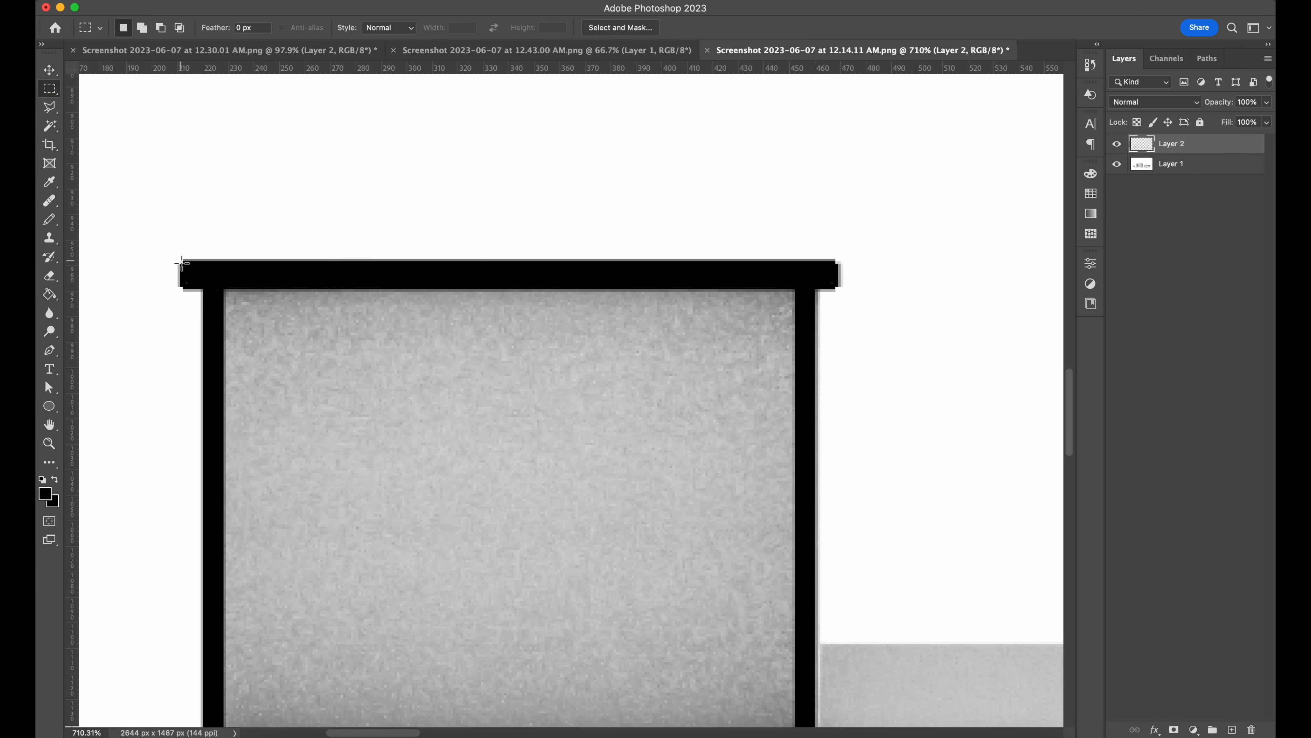
{"action": "left_click_drag", "start_coordinate": [460, 283], "coordinate": [842, 291]}
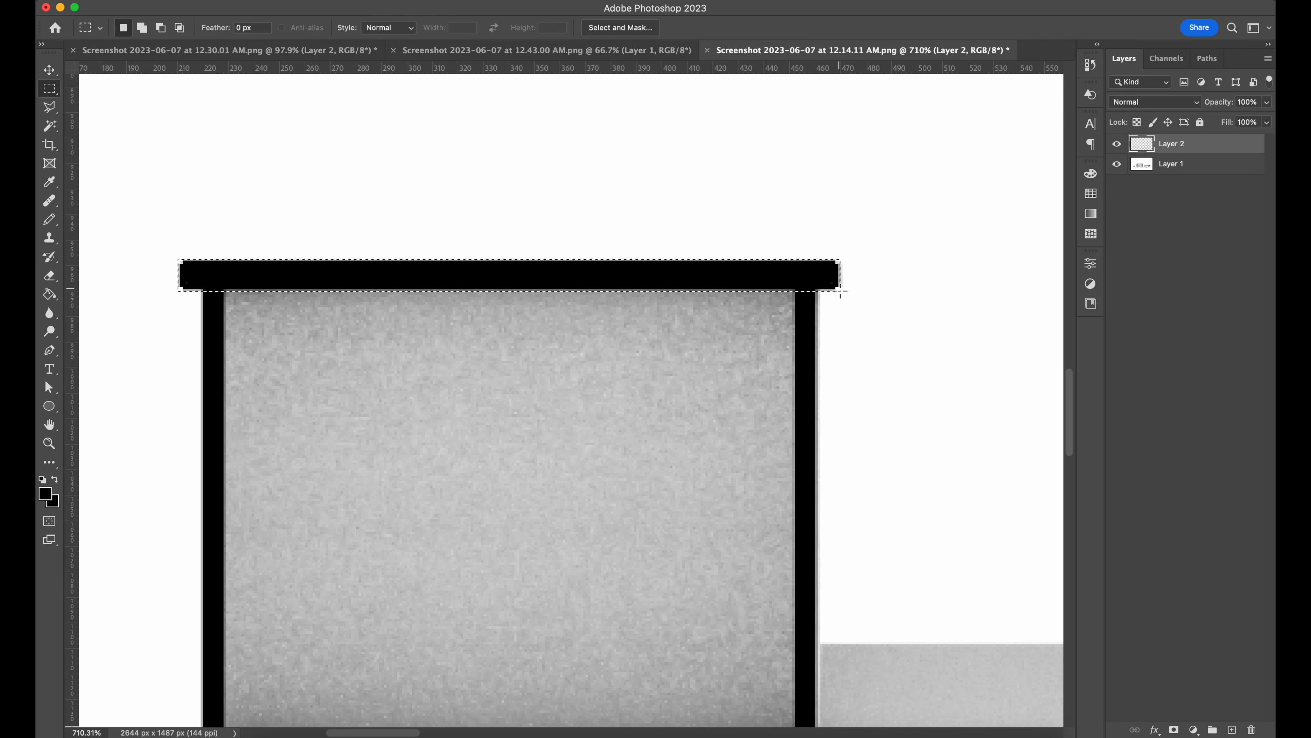
{"action": "key", "text": "g"}
{"action": "left_click", "coordinate": [840, 274]}
Step: Fill rectangular selections along the top edge and outer side of the central building's left bay parapet with black
{"action": "scroll", "coordinate": [496, 302], "scroll_direction": "down", "scroll_amount": 3, "text": "alt"}
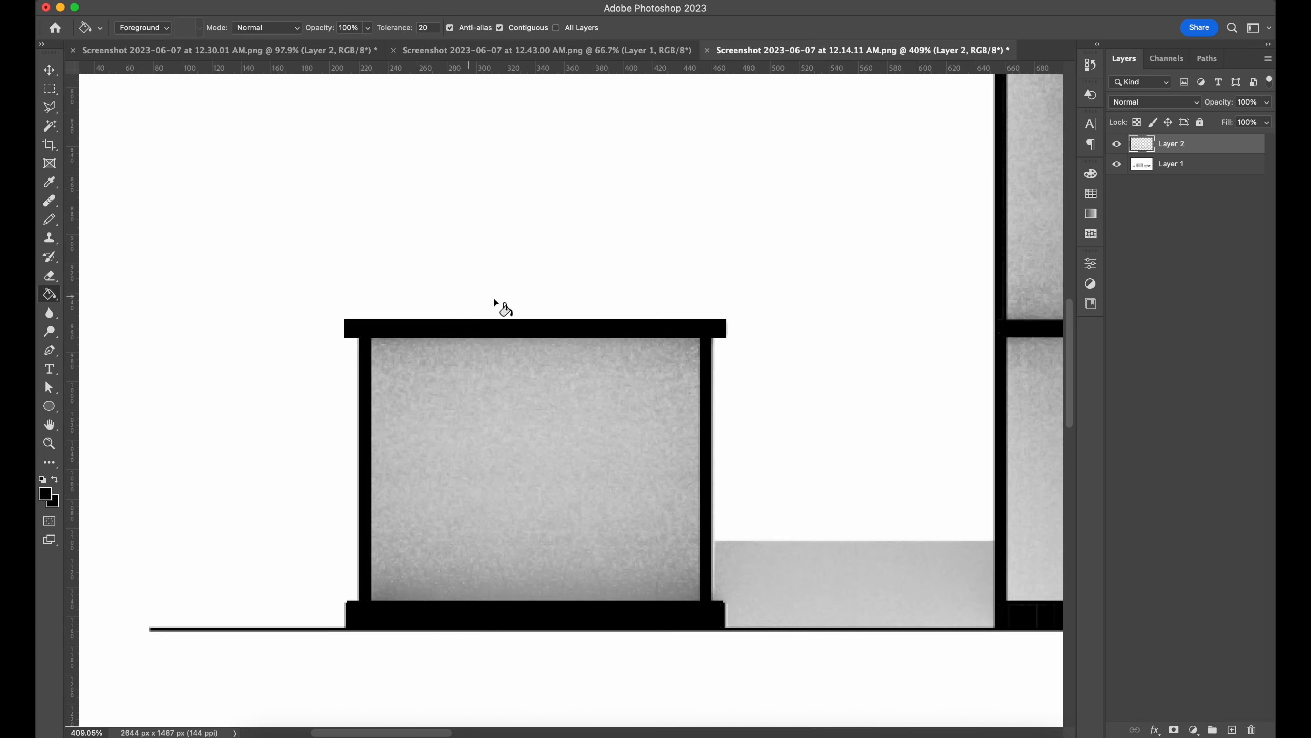
{"action": "scroll", "coordinate": [495, 301], "scroll_direction": "up", "scroll_amount": 5}
{"action": "scroll", "coordinate": [454, 425], "scroll_direction": "up", "scroll_amount": 3, "text": "alt"}
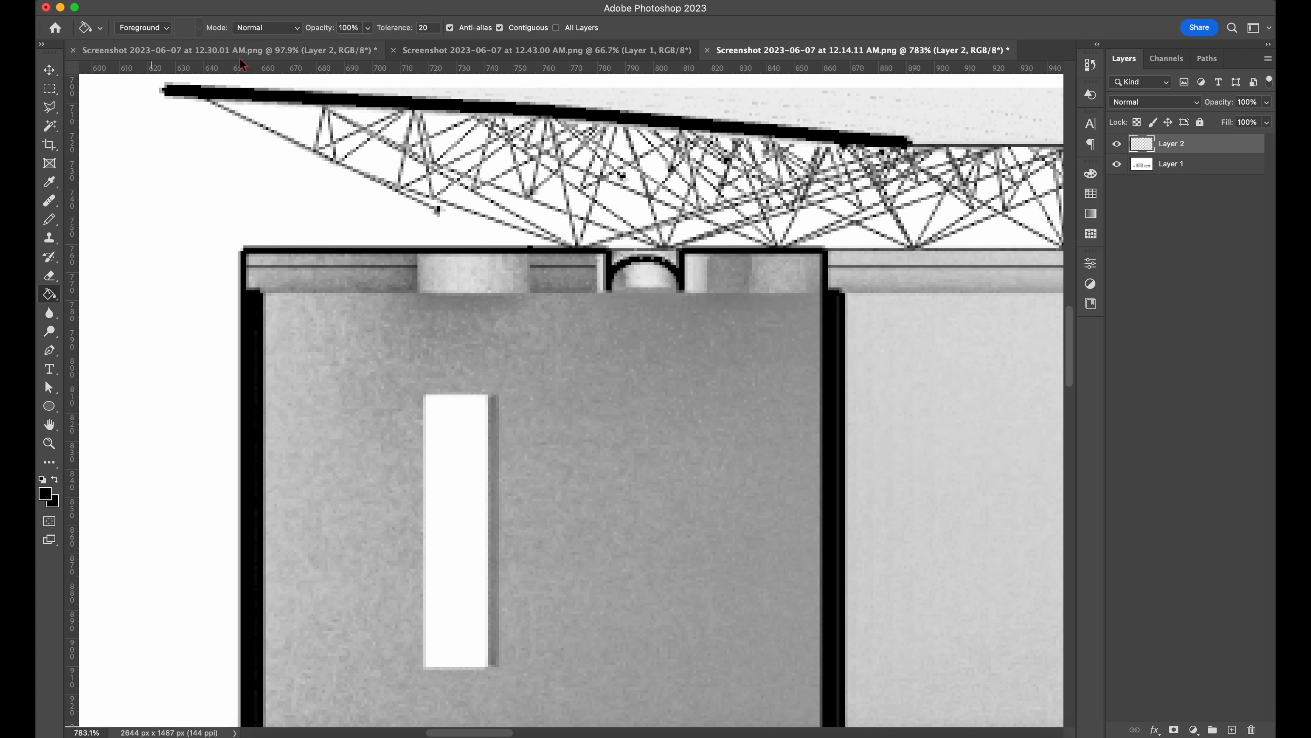
{"action": "left_click", "coordinate": [51, 93]}
{"action": "scroll", "coordinate": [496, 289], "scroll_direction": "up", "scroll_amount": 1, "text": "alt"}
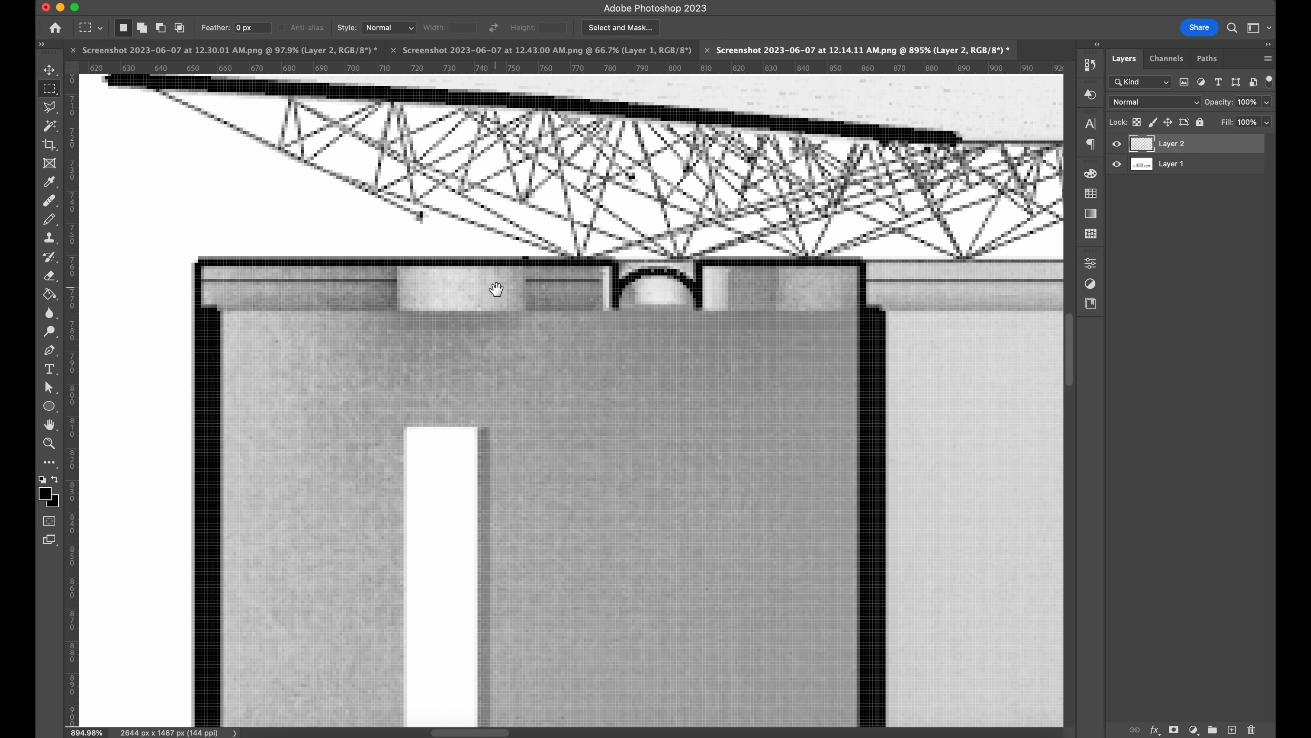
{"action": "left_click_drag", "start_coordinate": [457, 253], "coordinate": [605, 262]}
{"action": "left_click_drag", "start_coordinate": [194, 257], "coordinate": [617, 269]}
{"action": "key", "text": "super+BackSpace"}
{"action": "key", "text": "super+d"}
{"action": "left_click_drag", "start_coordinate": [196, 258], "coordinate": [204, 319]}
{"action": "key", "text": "g"}
Step: Marquee-select the left bay's outer wall from the parapet down to the ground line and fill it black
{"action": "scroll", "coordinate": [292, 336], "scroll_direction": "down", "scroll_amount": 3, "text": "alt"}
{"action": "scroll", "coordinate": [293, 336], "scroll_direction": "down", "scroll_amount": 5}
{"action": "key", "text": "m"}
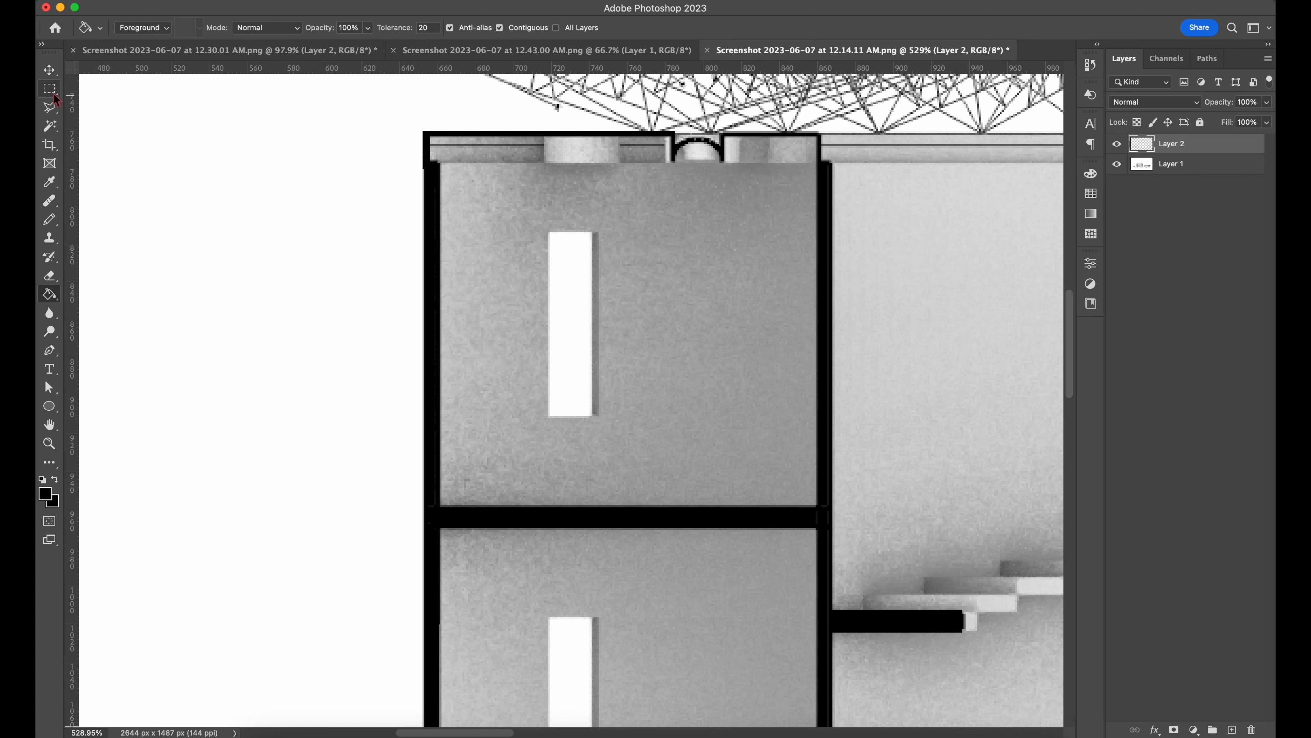
{"action": "scroll", "coordinate": [535, 369], "scroll_direction": "up", "scroll_amount": 3, "text": "alt"}
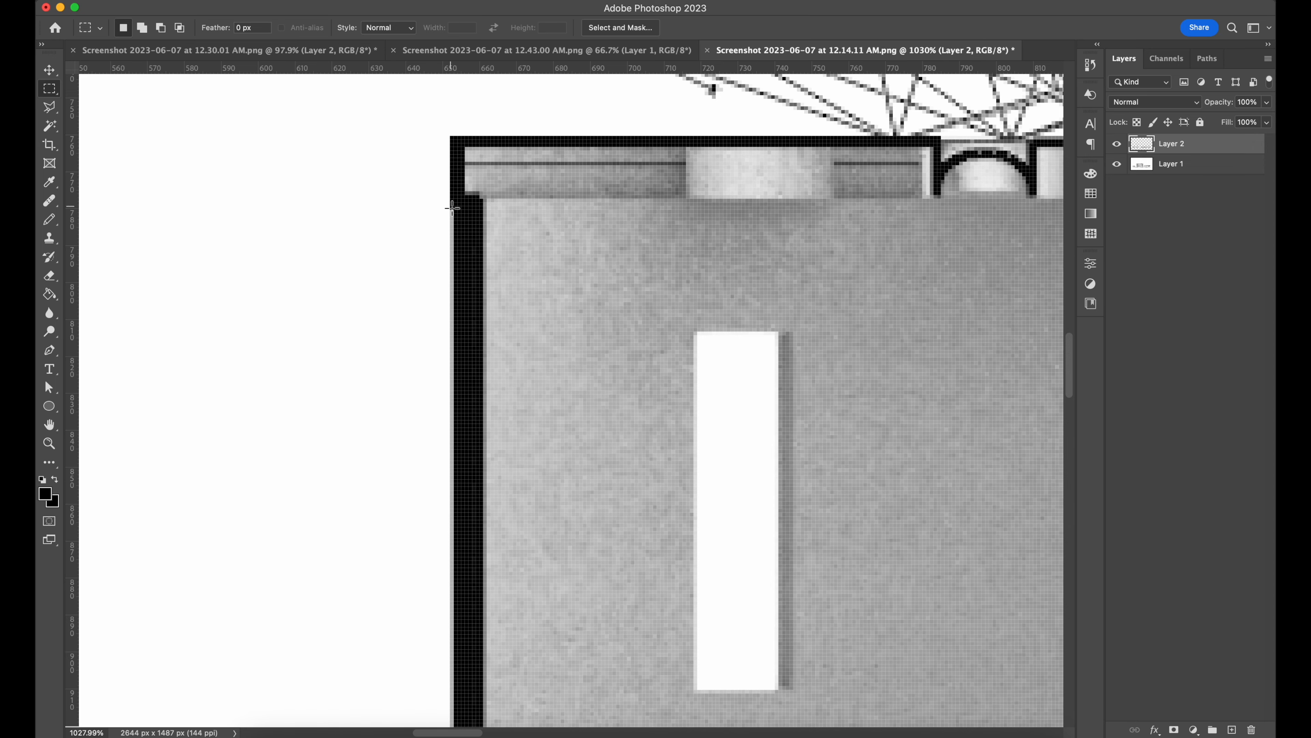
{"action": "left_click_drag", "start_coordinate": [469, 539], "coordinate": [466, 346]}
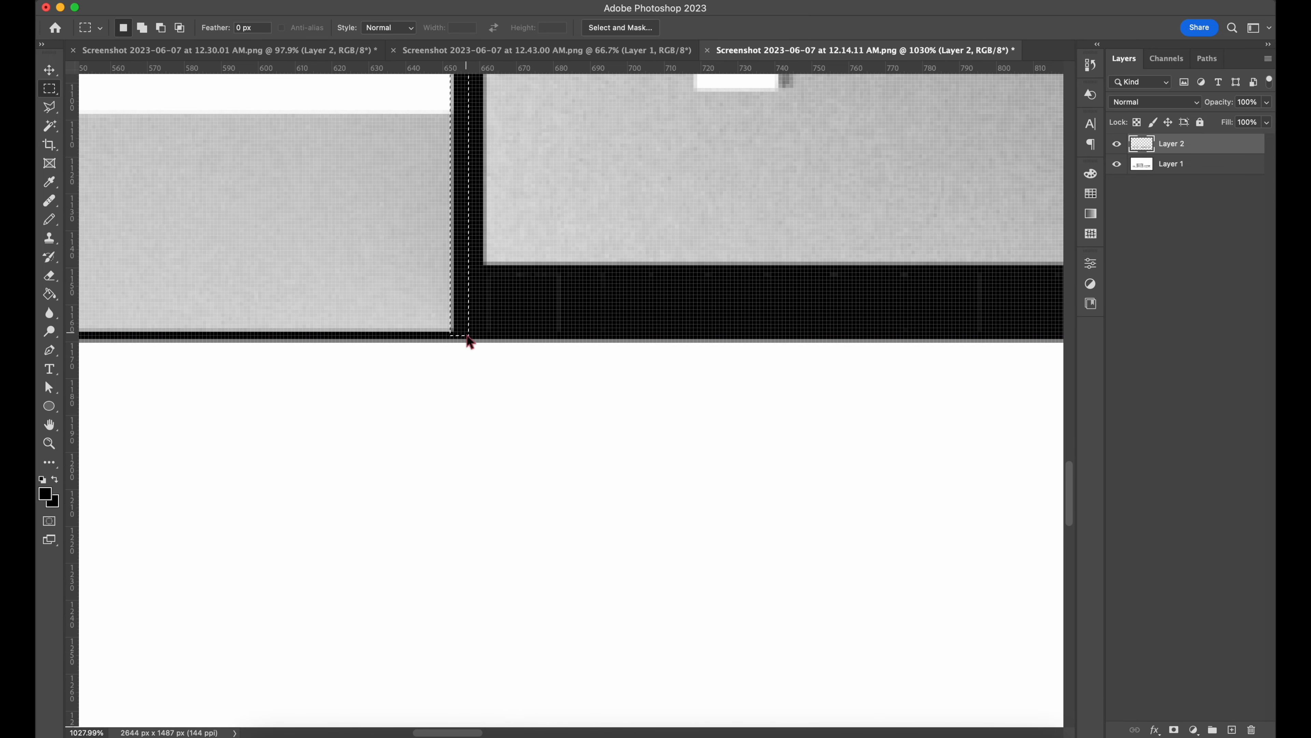
{"action": "key", "text": "g"}
{"action": "left_click", "coordinate": [463, 310]}
Step: Outline the left sloped roof panel above the truss with the Polygonal Lasso, fill it black and deselect
{"action": "scroll", "coordinate": [591, 276], "scroll_direction": "down", "scroll_amount": 2, "text": "alt"}
{"action": "scroll", "coordinate": [619, 294], "scroll_direction": "up", "scroll_amount": 5}
{"action": "left_click_drag", "start_coordinate": [650, 314], "coordinate": [596, 523]}
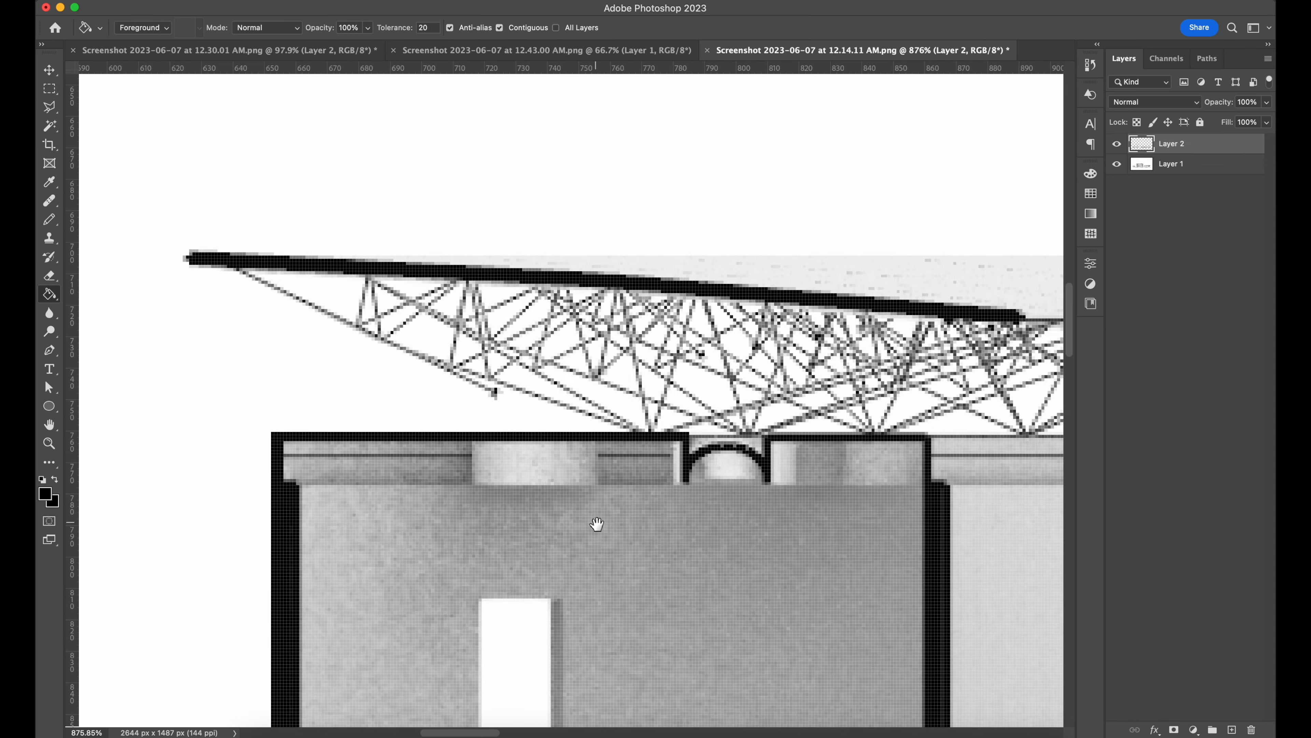
{"action": "key", "text": "l"}
{"action": "left_click", "coordinate": [190, 256]}
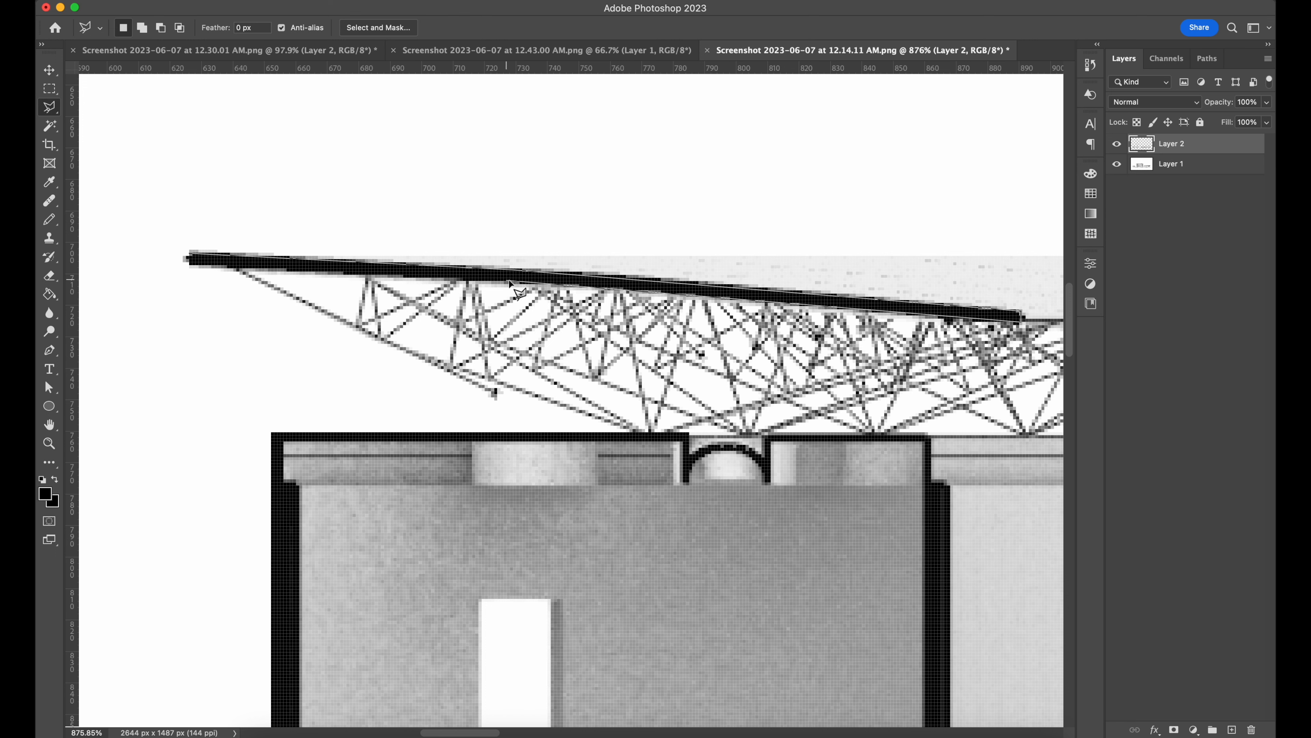
{"action": "left_click", "coordinate": [192, 258]}
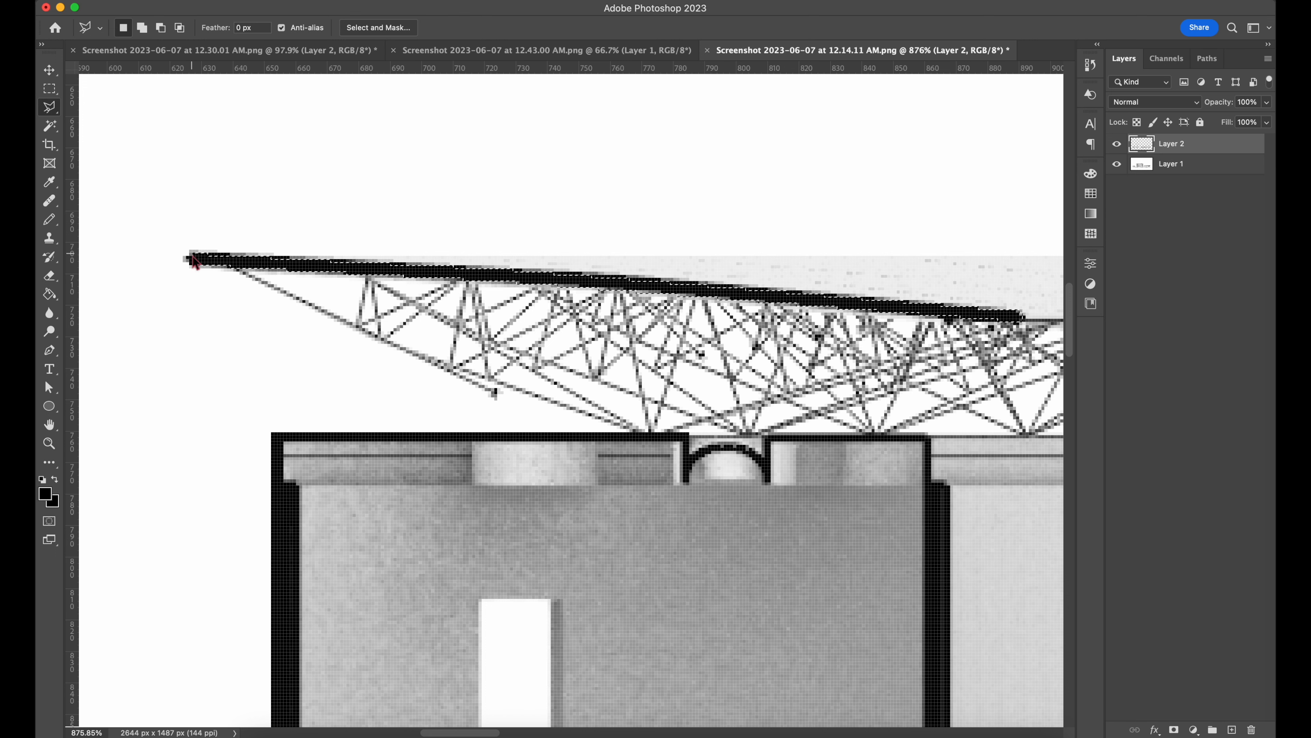
{"action": "key", "text": "g"}
{"action": "key", "text": "super+d"}
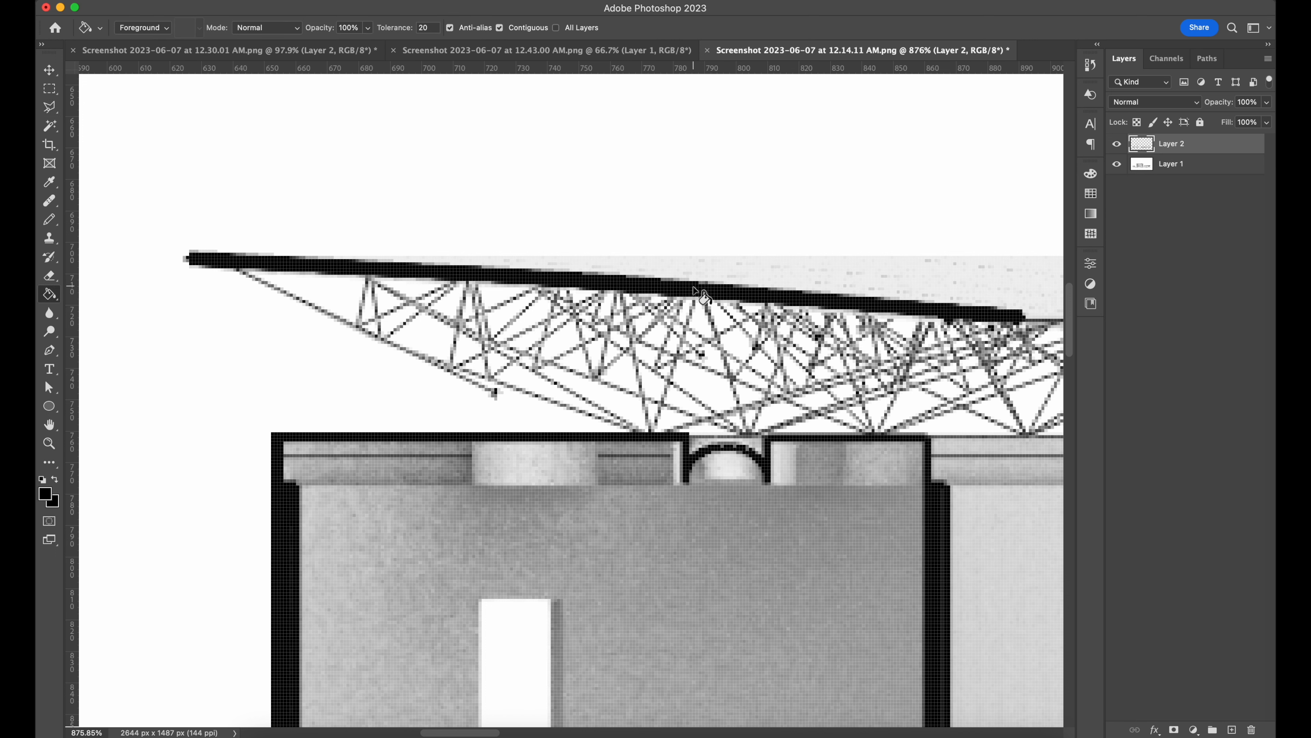
Step: Marquee-select the ragged free end of the cut stair landing and fill it black
{"action": "scroll", "coordinate": [682, 304], "scroll_direction": "down", "scroll_amount": 5, "text": "alt"}
{"action": "key", "text": "v"}
{"action": "scroll", "coordinate": [675, 308], "scroll_direction": "down", "scroll_amount": 8}
{"action": "scroll", "coordinate": [675, 308], "scroll_direction": "right", "scroll_amount": 2}
{"action": "scroll", "coordinate": [675, 307], "scroll_direction": "up", "scroll_amount": 4, "text": "alt"}
{"action": "left_click_drag", "start_coordinate": [755, 339], "coordinate": [474, 500]}
{"action": "left_click", "coordinate": [49, 88]}
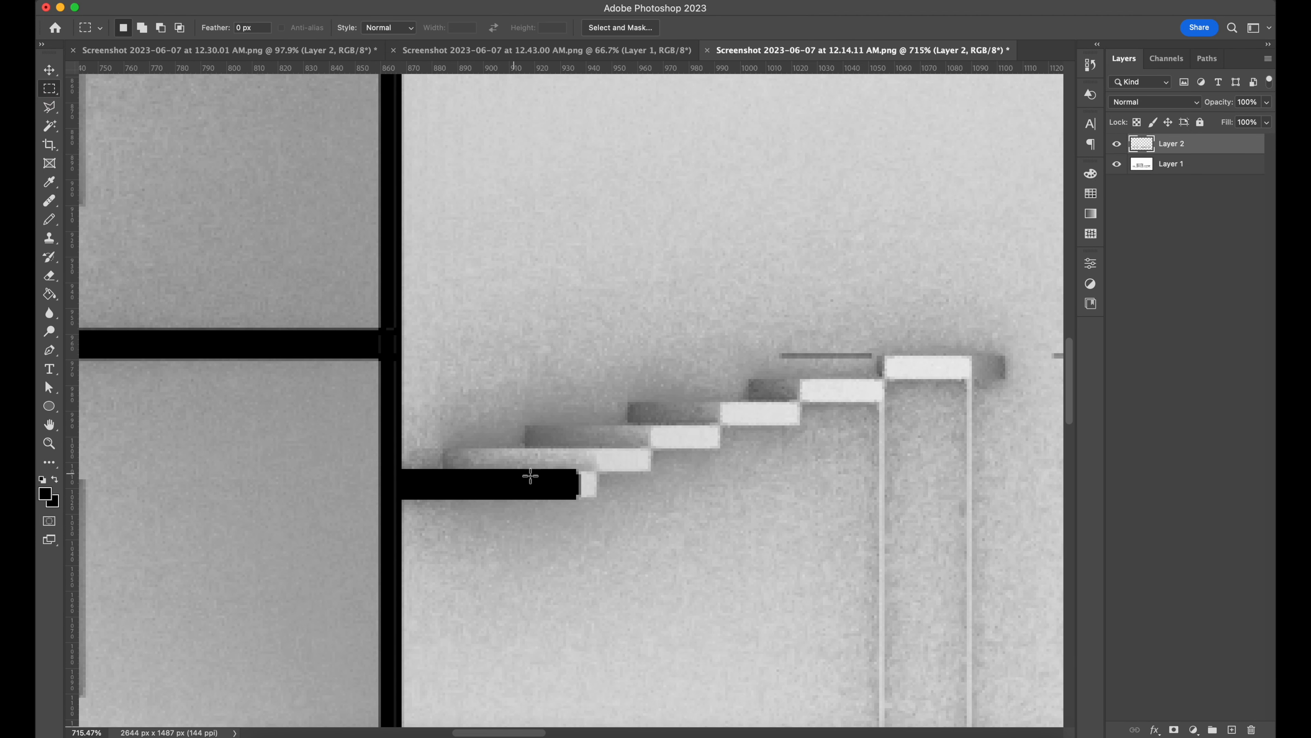
{"action": "key", "text": "g"}
{"action": "left_click", "coordinate": [581, 488]}
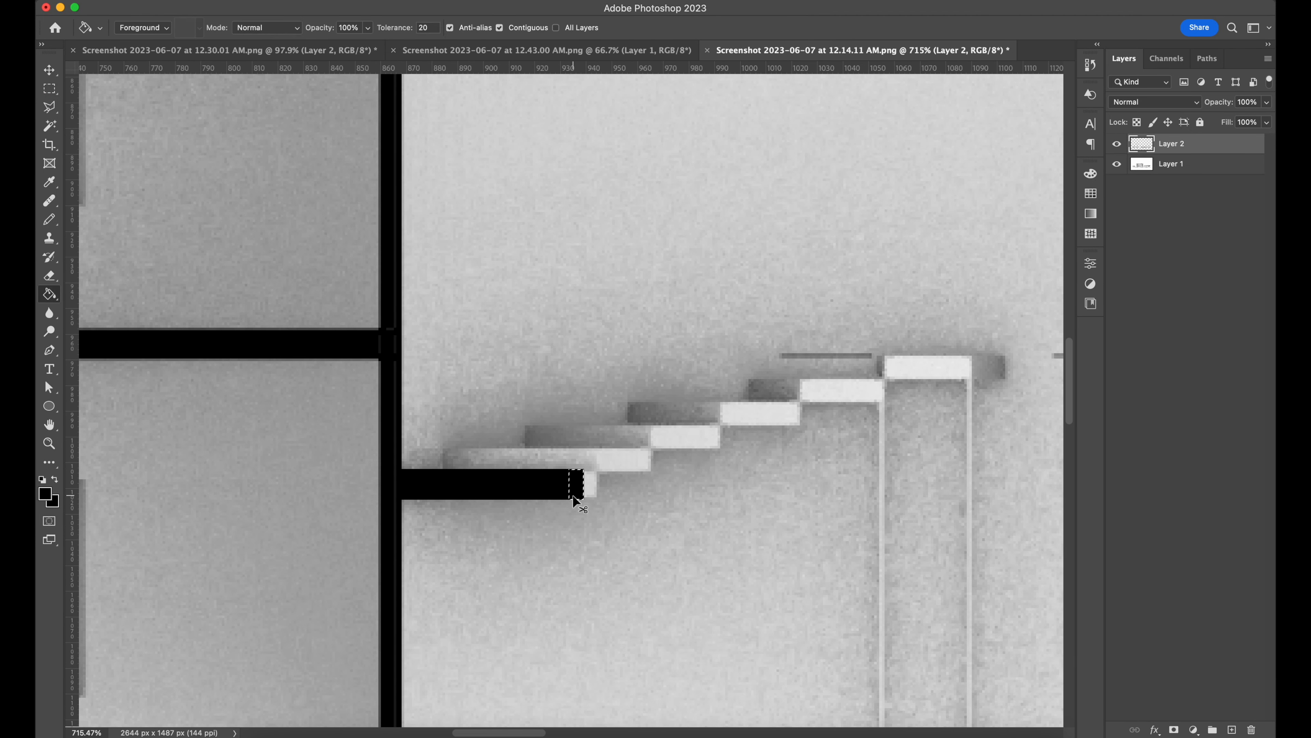
Step: Marquee-select the left bay's inner wall beside the stair landing and fill its remaining gaps with black
{"action": "scroll", "coordinate": [537, 455], "scroll_direction": "down", "scroll_amount": 5, "text": "alt"}
{"action": "scroll", "coordinate": [577, 418], "scroll_direction": "up", "scroll_amount": 6, "text": "alt"}
{"action": "scroll", "coordinate": [588, 421], "scroll_direction": "down", "scroll_amount": 3}
{"action": "scroll", "coordinate": [596, 423], "scroll_direction": "down", "scroll_amount": 3, "text": "alt"}
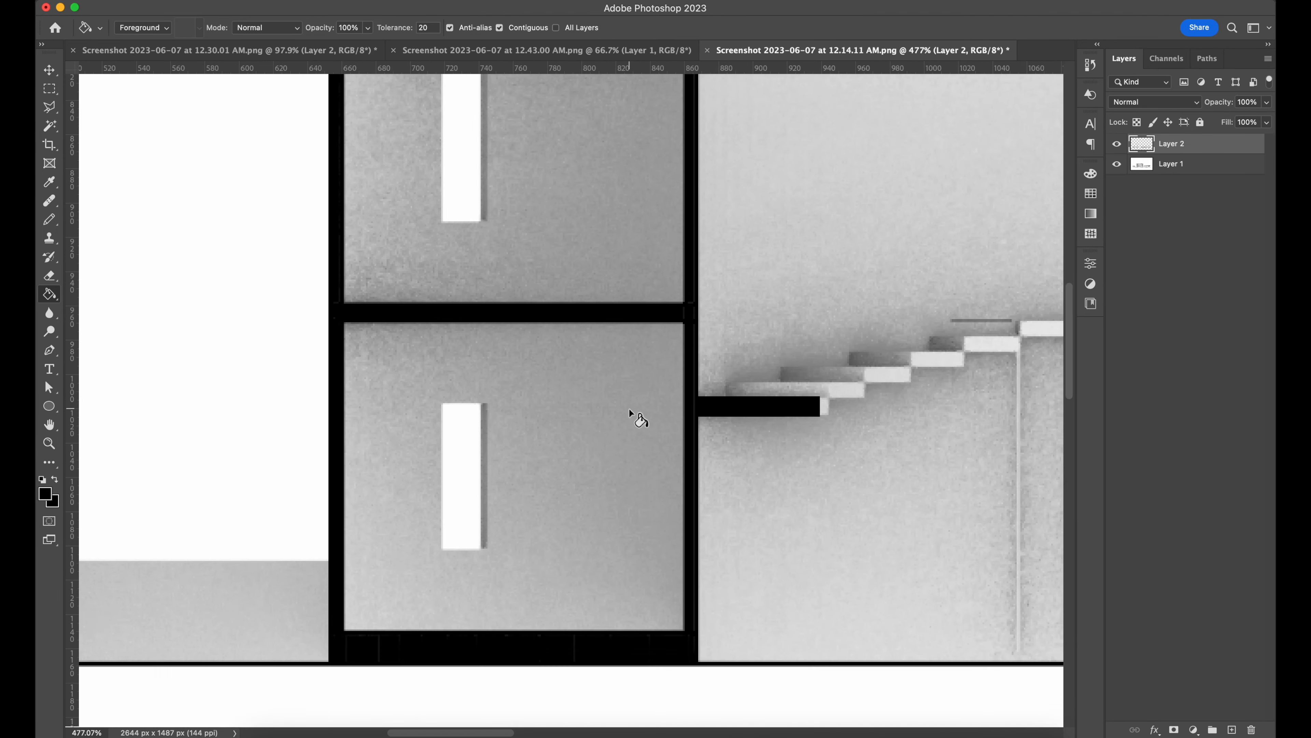
{"action": "key", "text": "m"}
{"action": "left_click_drag", "start_coordinate": [688, 420], "coordinate": [695, 586]}
{"action": "key", "text": "g"}
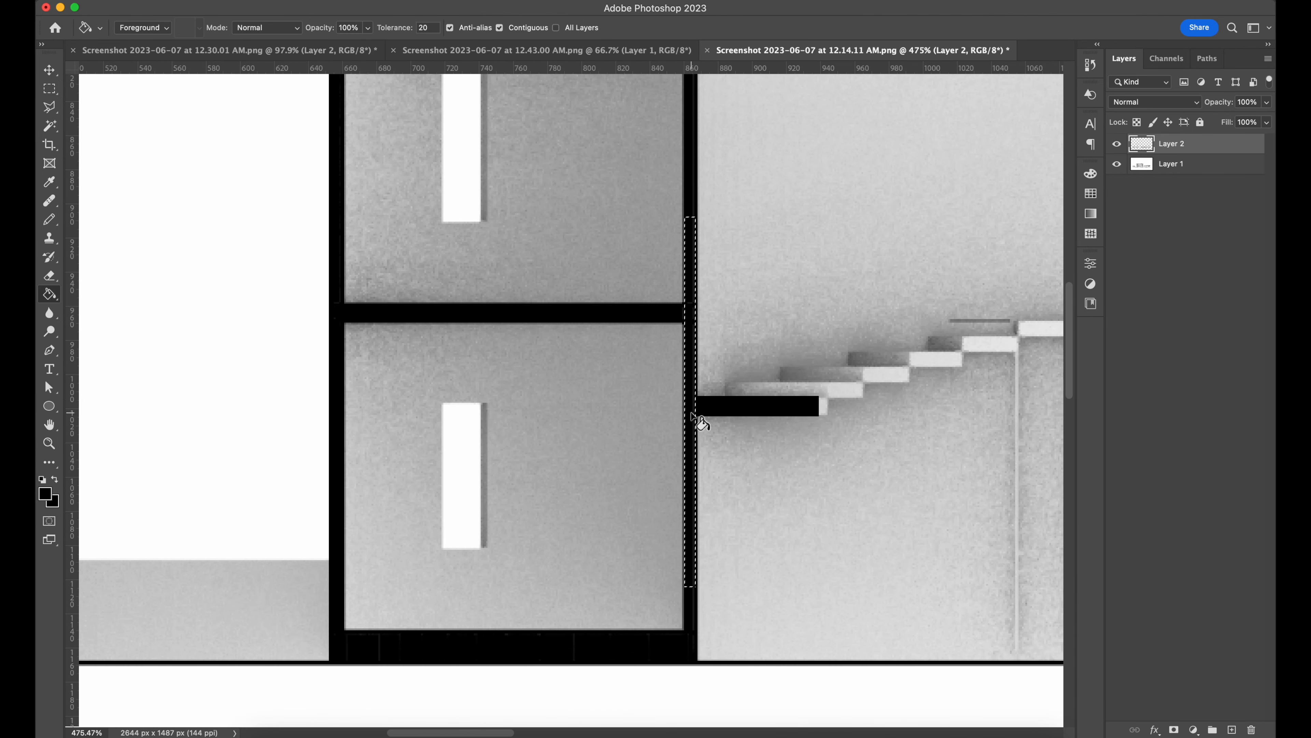
Step: Marquee-select the right bay's inner wall across both storeys and fill it solid black
{"action": "scroll", "coordinate": [532, 454], "scroll_direction": "up", "scroll_amount": 3}
{"action": "scroll", "coordinate": [431, 442], "scroll_direction": "up", "scroll_amount": 4, "text": "alt"}
{"action": "scroll", "coordinate": [608, 433], "scroll_direction": "down", "scroll_amount": 3, "text": "alt"}
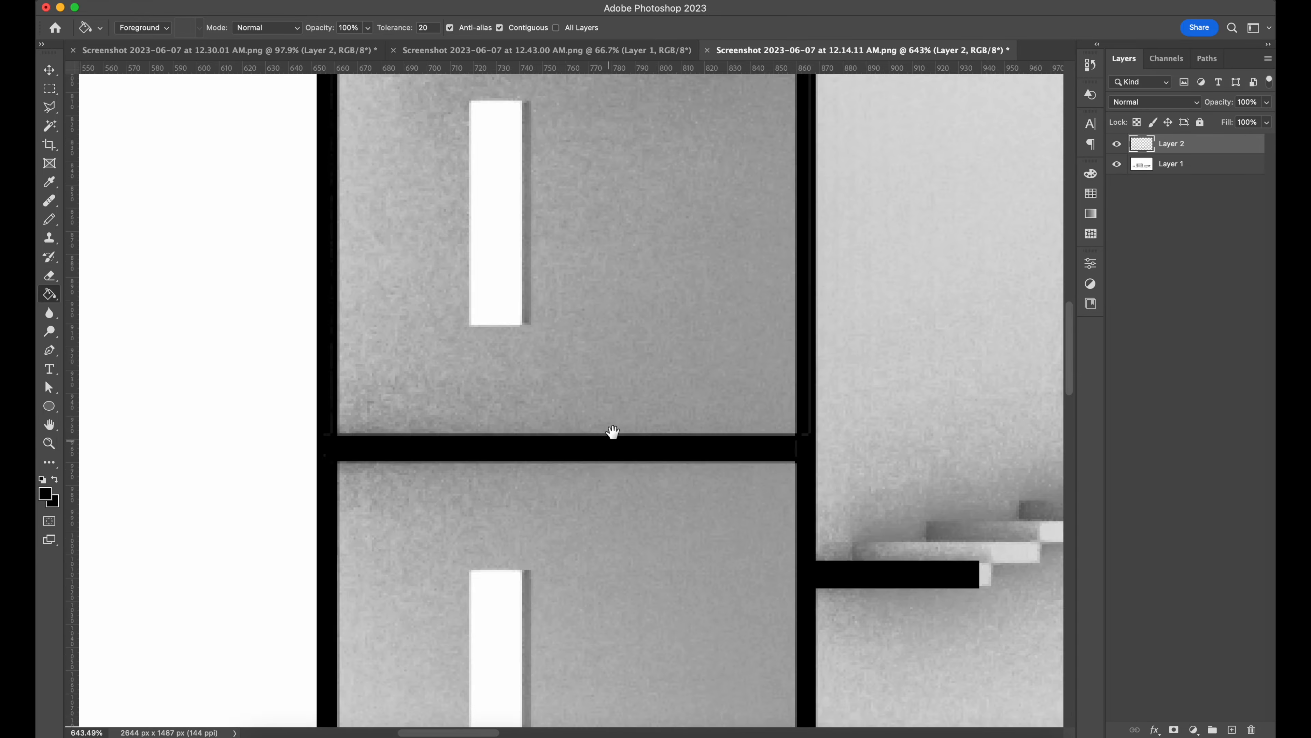
{"action": "left_click_drag", "start_coordinate": [609, 433], "coordinate": [625, 223]}
{"action": "scroll", "coordinate": [625, 223], "scroll_direction": "up", "scroll_amount": 10}
{"action": "scroll", "coordinate": [418, 205], "scroll_direction": "right", "scroll_amount": 15}
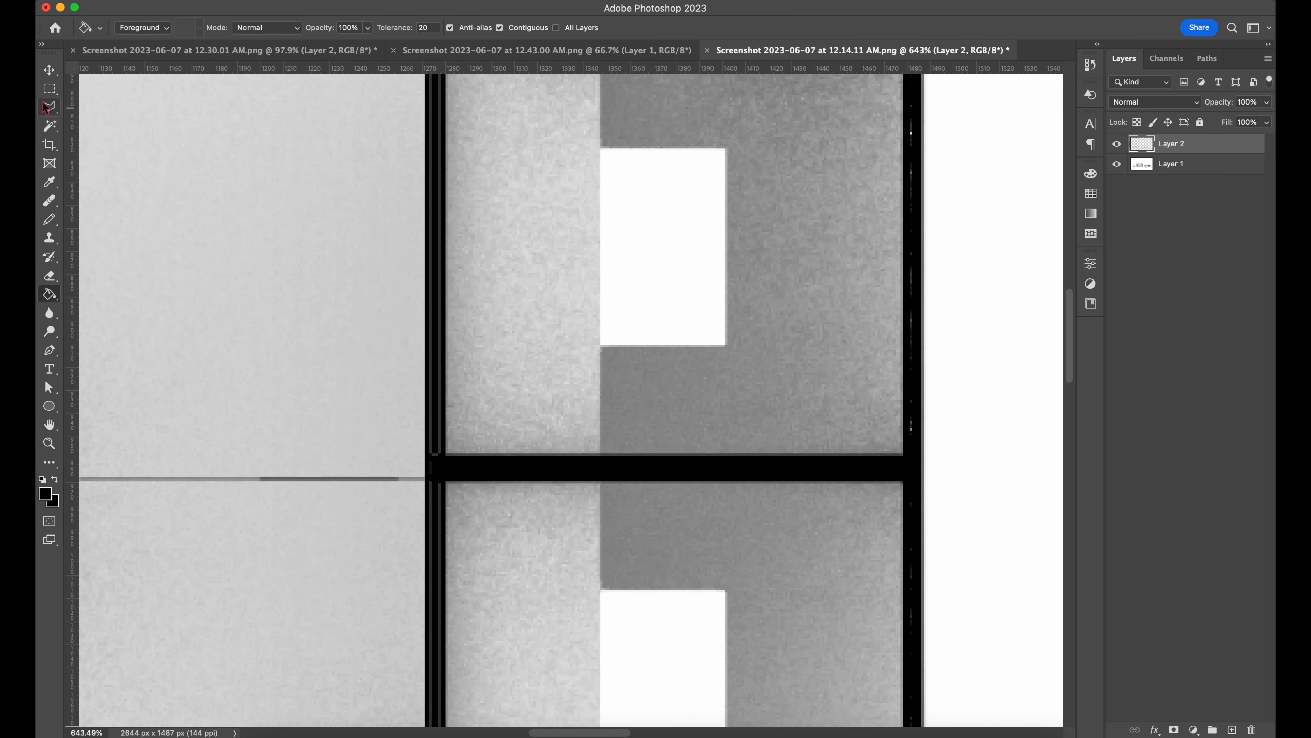
{"action": "key", "text": "m"}
{"action": "scroll", "coordinate": [442, 242], "scroll_direction": "up", "scroll_amount": 4}
{"action": "mouse_move", "coordinate": [448, 266]}
{"action": "left_mouse_down"}
{"action": "mouse_move", "coordinate": [455, 713]}
{"action": "mouse_move", "coordinate": [455, 656]}
{"action": "left_mouse_up"}
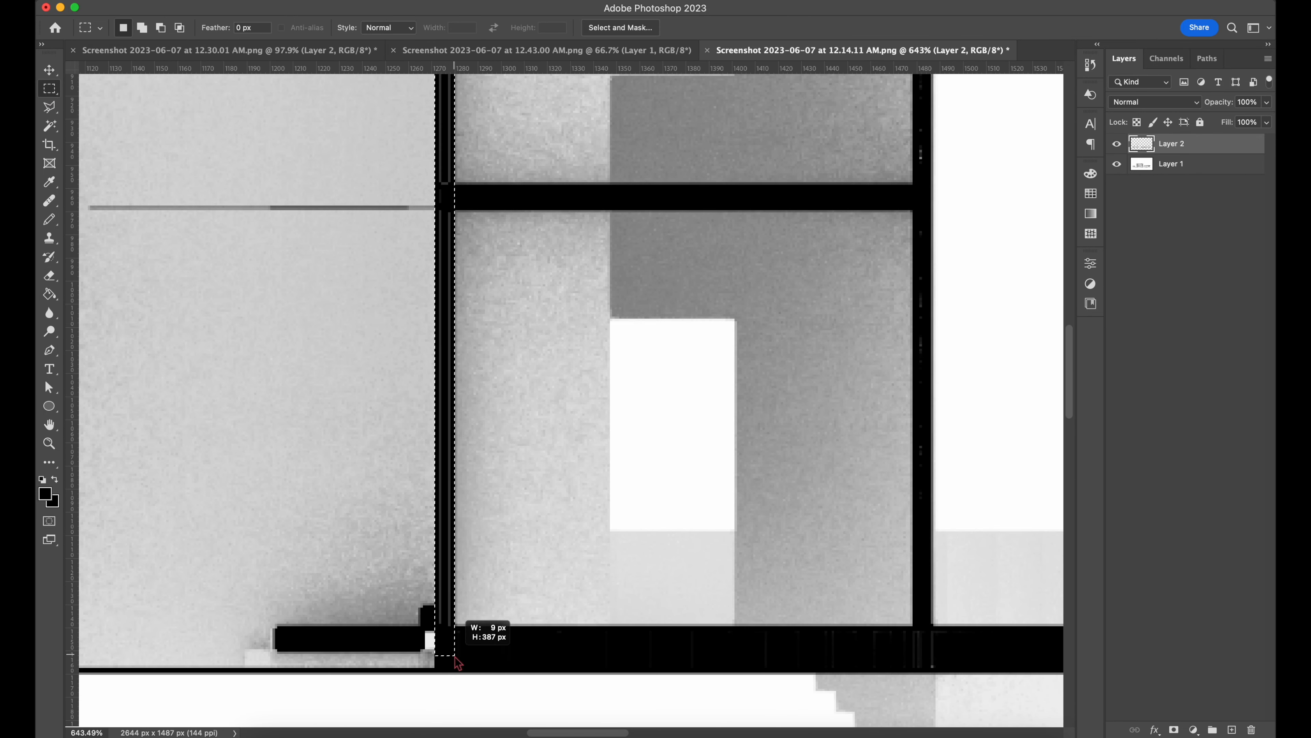
{"action": "key", "text": "g"}
{"action": "left_click", "coordinate": [453, 541]}
Step: Marquee-select the right bay's outer wall down to the ground slab and fill it solid black
{"action": "scroll", "coordinate": [453, 541], "scroll_direction": "up", "scroll_amount": 10}
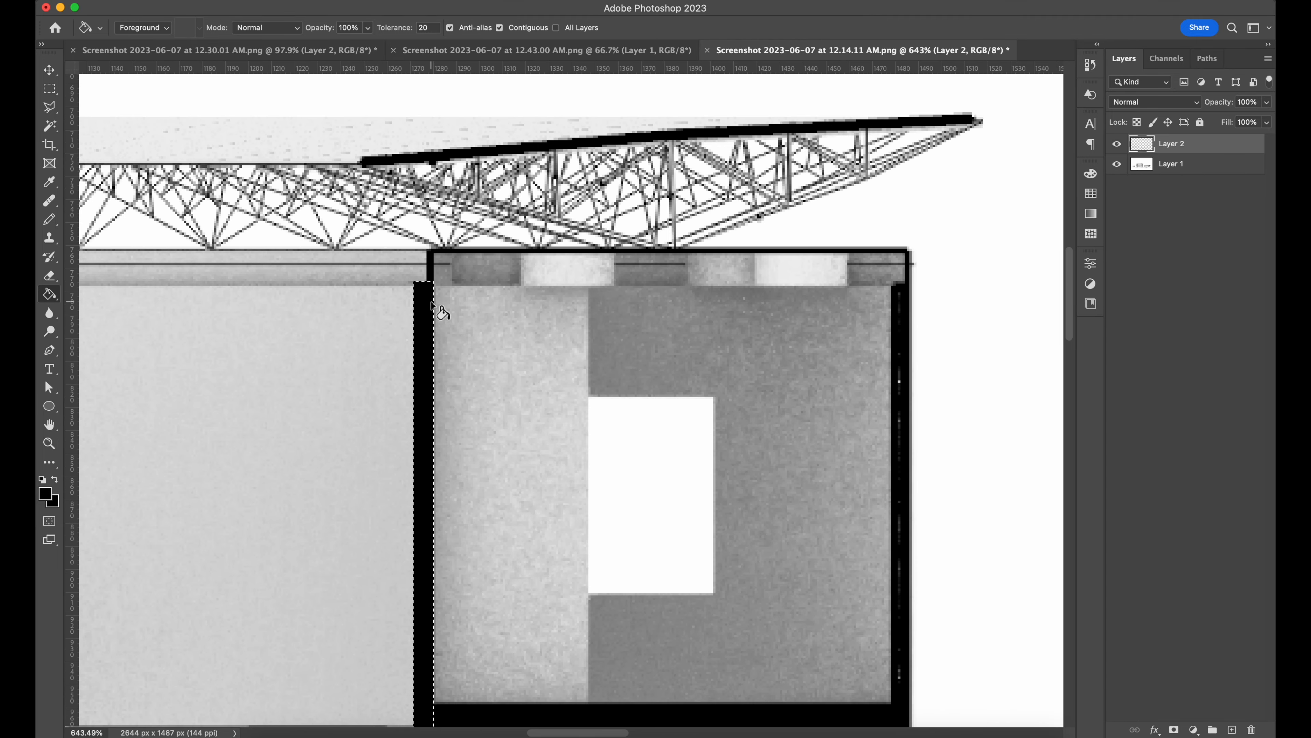
{"action": "left_click_drag", "start_coordinate": [630, 427], "coordinate": [433, 123]}
{"action": "scroll", "coordinate": [563, 387], "scroll_direction": "down", "scroll_amount": 5, "text": "alt"}
{"action": "left_click", "coordinate": [50, 91]}
{"action": "scroll", "coordinate": [576, 385], "scroll_direction": "up", "scroll_amount": 5, "text": "alt"}
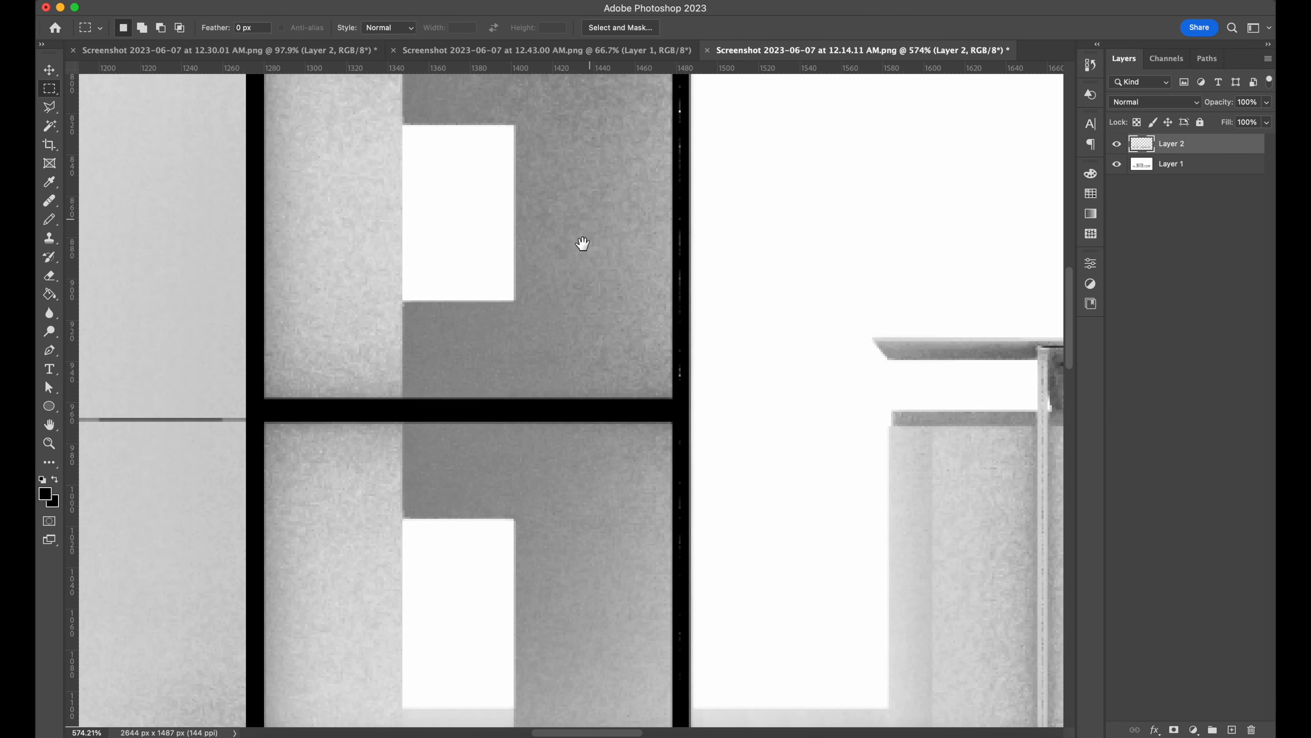
{"action": "left_click_drag", "start_coordinate": [582, 243], "coordinate": [514, 501]}
{"action": "mouse_move", "coordinate": [603, 282]}
{"action": "left_mouse_down"}
{"action": "mouse_move", "coordinate": [614, 721]}
{"action": "mouse_move", "coordinate": [620, 627]}
{"action": "left_mouse_up"}
{"action": "key", "text": "g"}
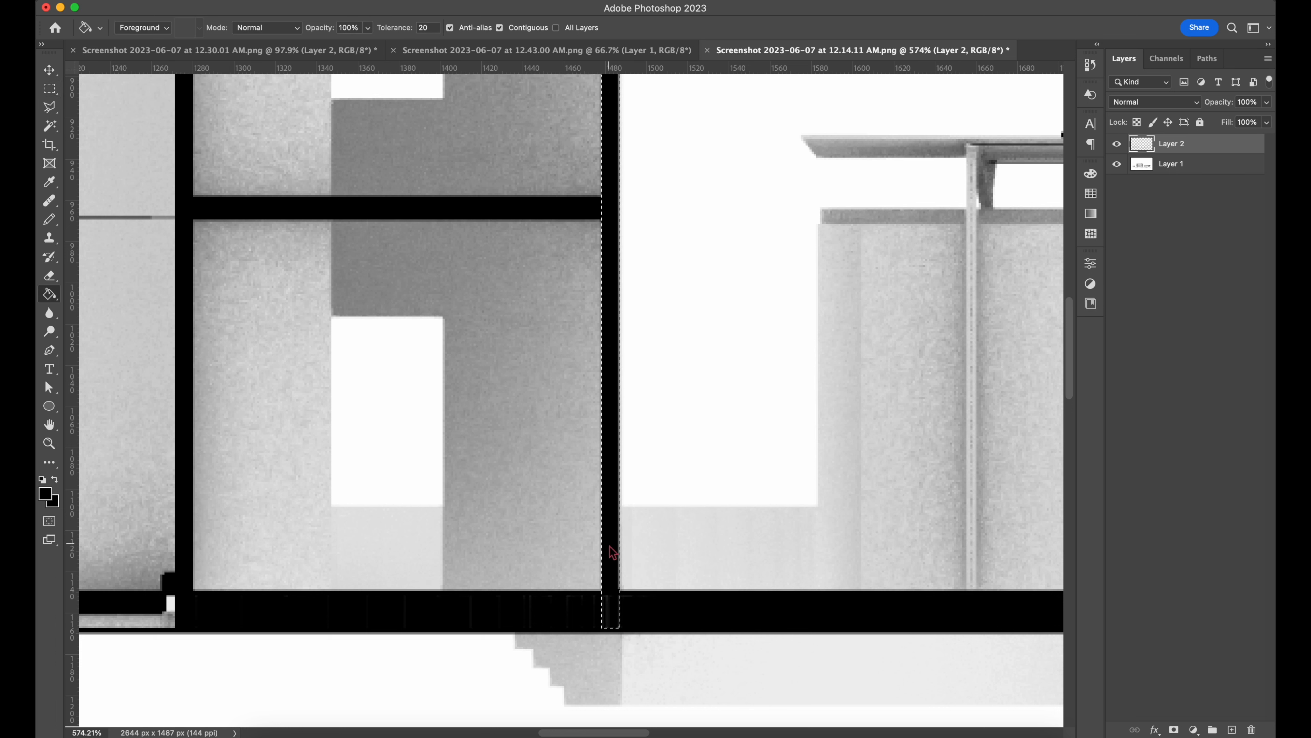
Step: Marquee-select the pale gap in the ground slab beneath the low building and fill it black
{"action": "scroll", "coordinate": [609, 539], "scroll_direction": "up", "scroll_amount": 5}
{"action": "key", "text": "m"}
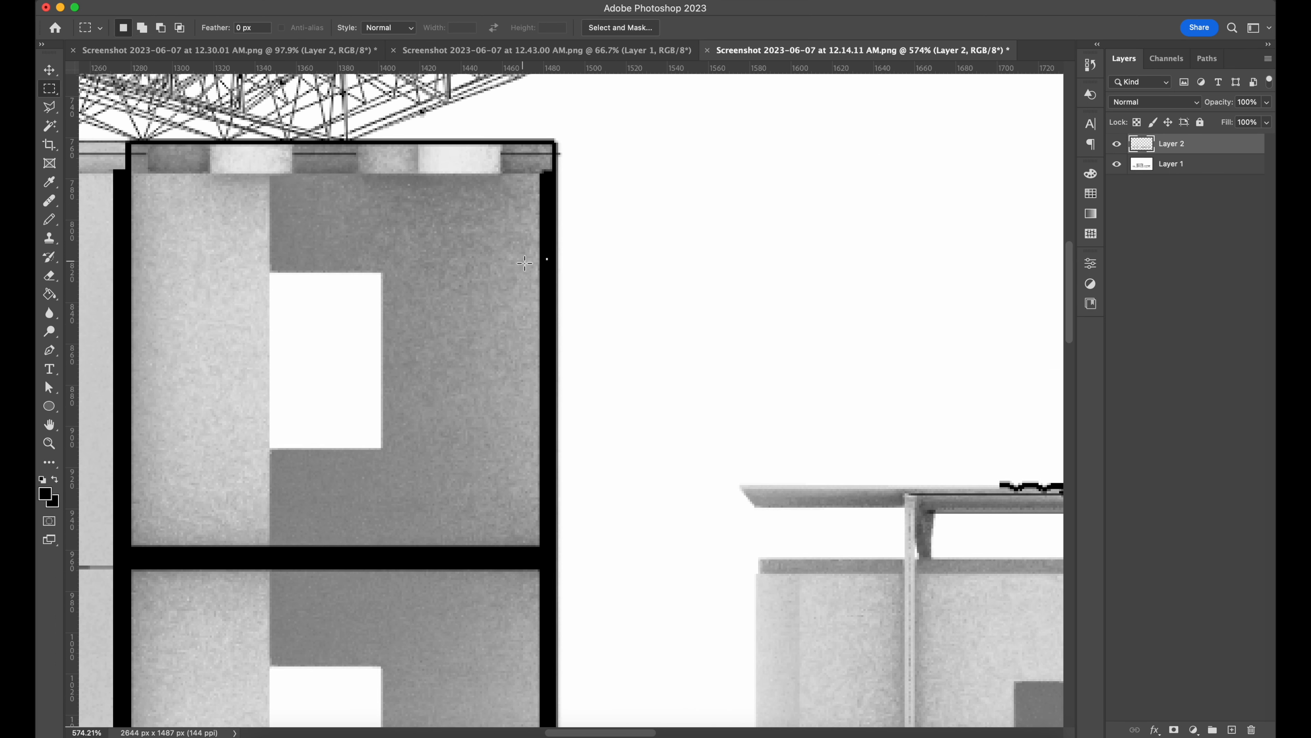
{"action": "key", "text": "g"}
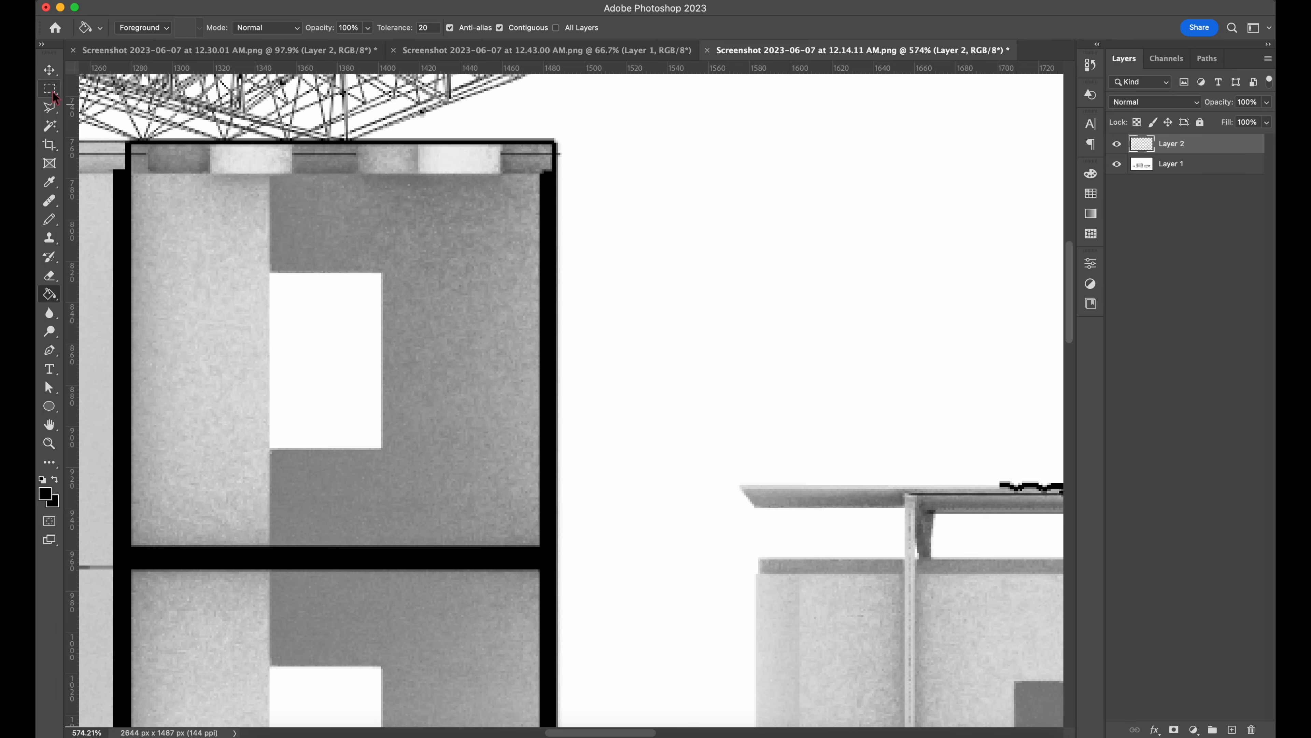
{"action": "left_click", "coordinate": [49, 88]}
{"action": "scroll", "coordinate": [565, 285], "scroll_direction": "right", "scroll_amount": 10}
{"action": "scroll", "coordinate": [565, 284], "scroll_direction": "down", "scroll_amount": 5}
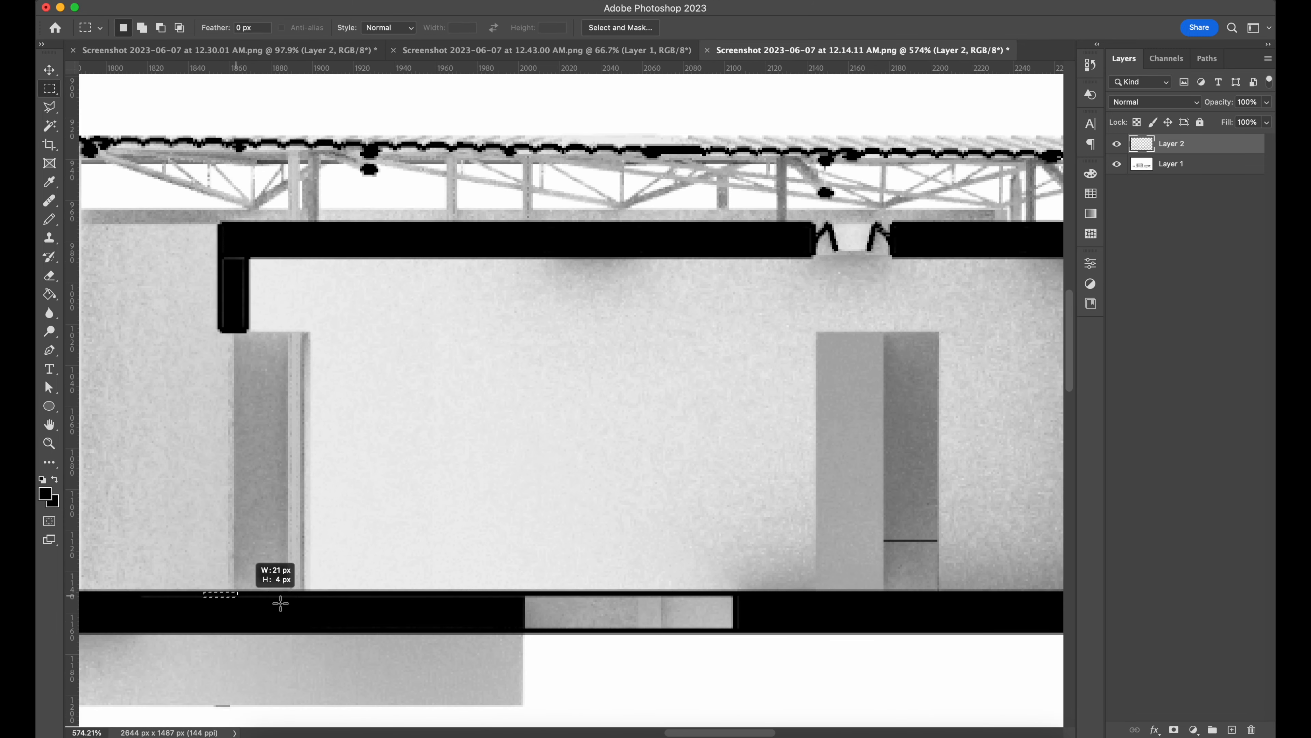
{"action": "left_click_drag", "start_coordinate": [280, 603], "coordinate": [938, 631]}
{"action": "key", "text": "g"}
{"action": "left_click", "coordinate": [703, 624]}
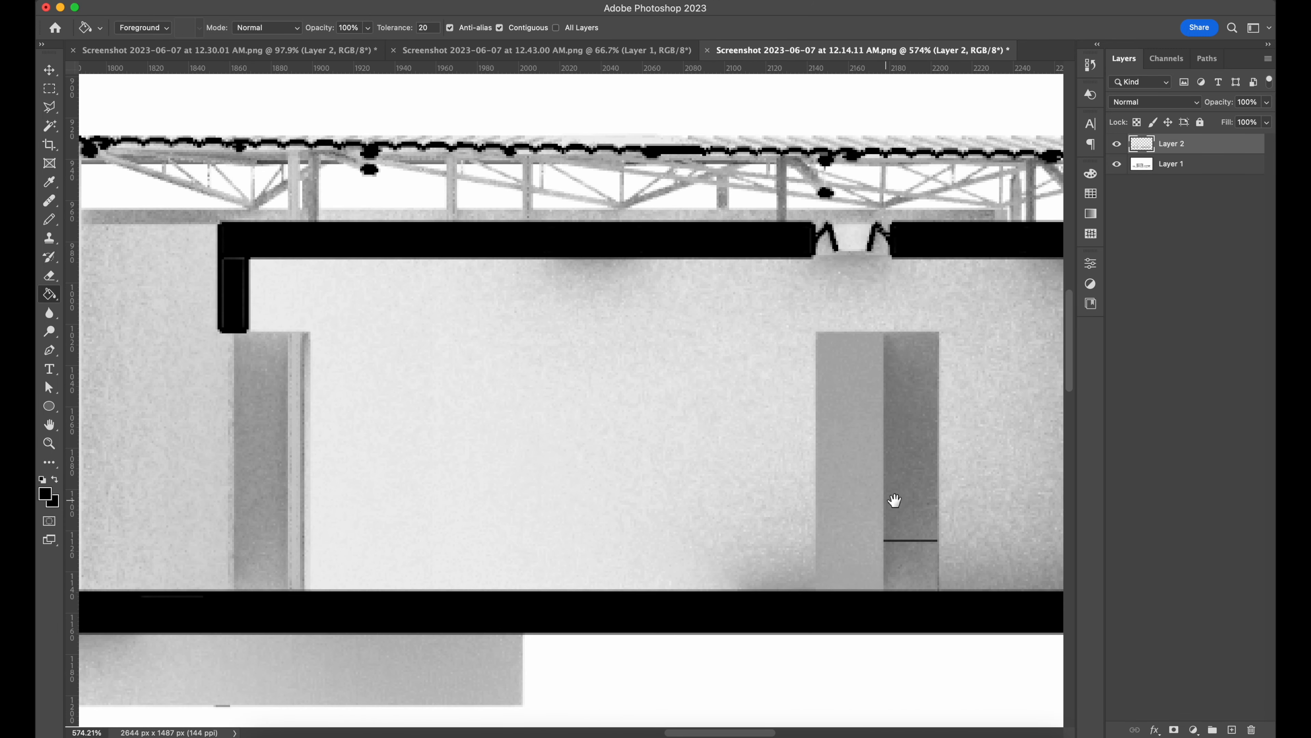
Step: Marquee-select the low building's roof slab between the skylight and its outer wall and fill its gaps black
{"action": "mouse_move", "coordinate": [894, 500]}
{"action": "left_mouse_down"}
{"action": "mouse_move", "coordinate": [287, 456]}
{"action": "mouse_move", "coordinate": [452, 635]}
{"action": "left_mouse_up"}
{"action": "left_click", "coordinate": [54, 95]}
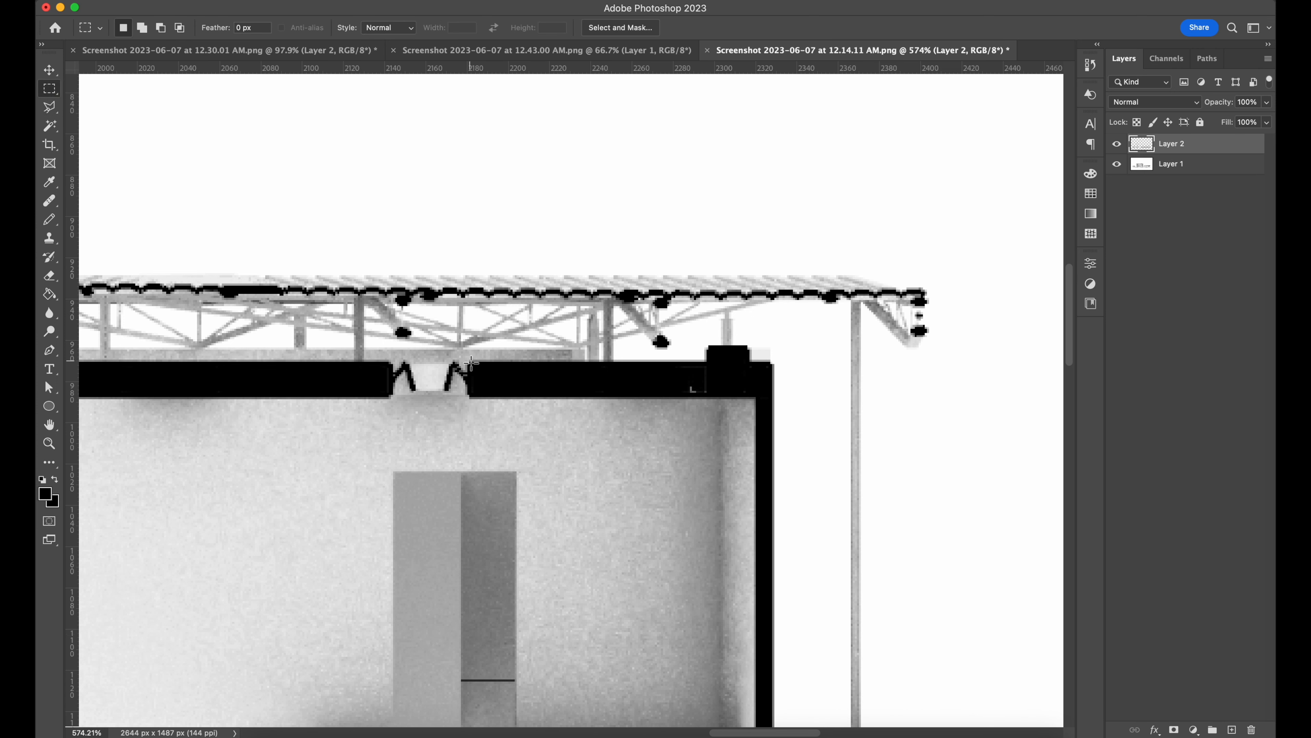
{"action": "left_click_drag", "start_coordinate": [774, 407], "coordinate": [775, 406]}
{"action": "key", "text": "g"}
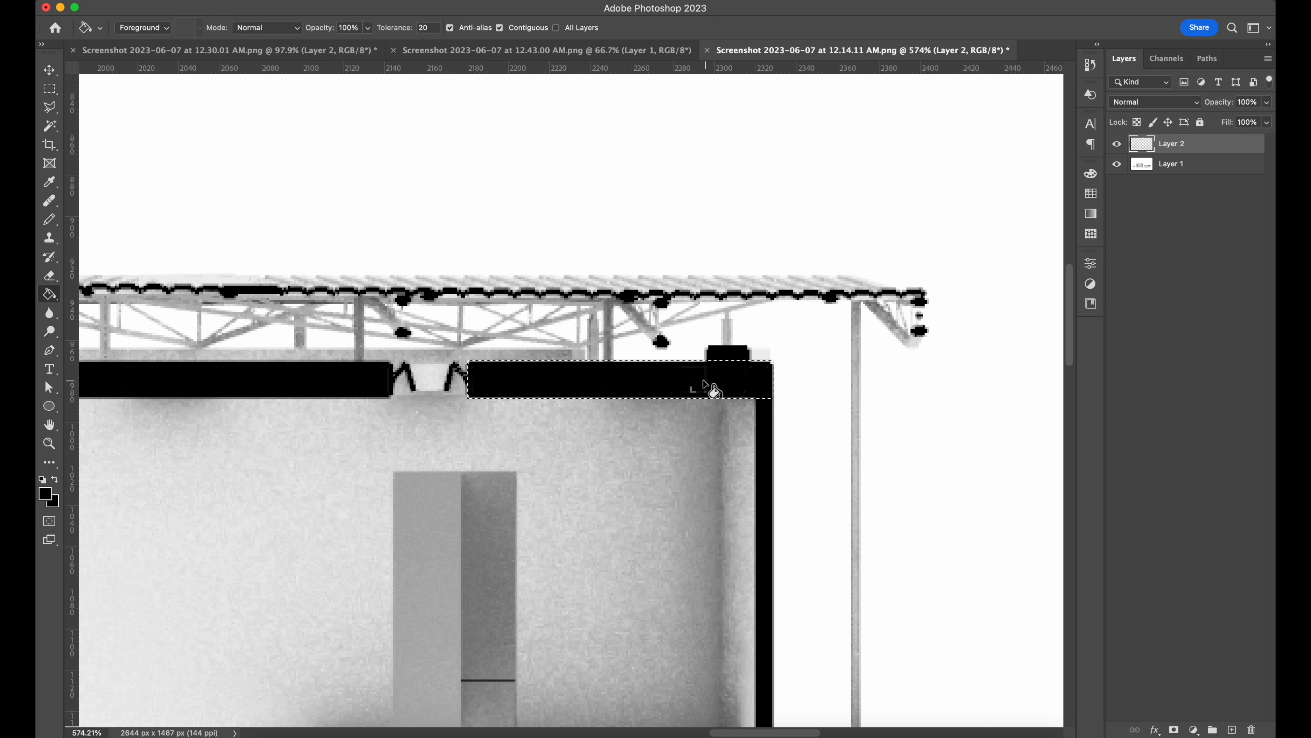
Step: Marquee-select the low building's roof slab from the skylight to the entrance end and fill it solid black
{"action": "left_click_drag", "start_coordinate": [366, 378], "coordinate": [627, 410]}
{"action": "key", "text": "m"}
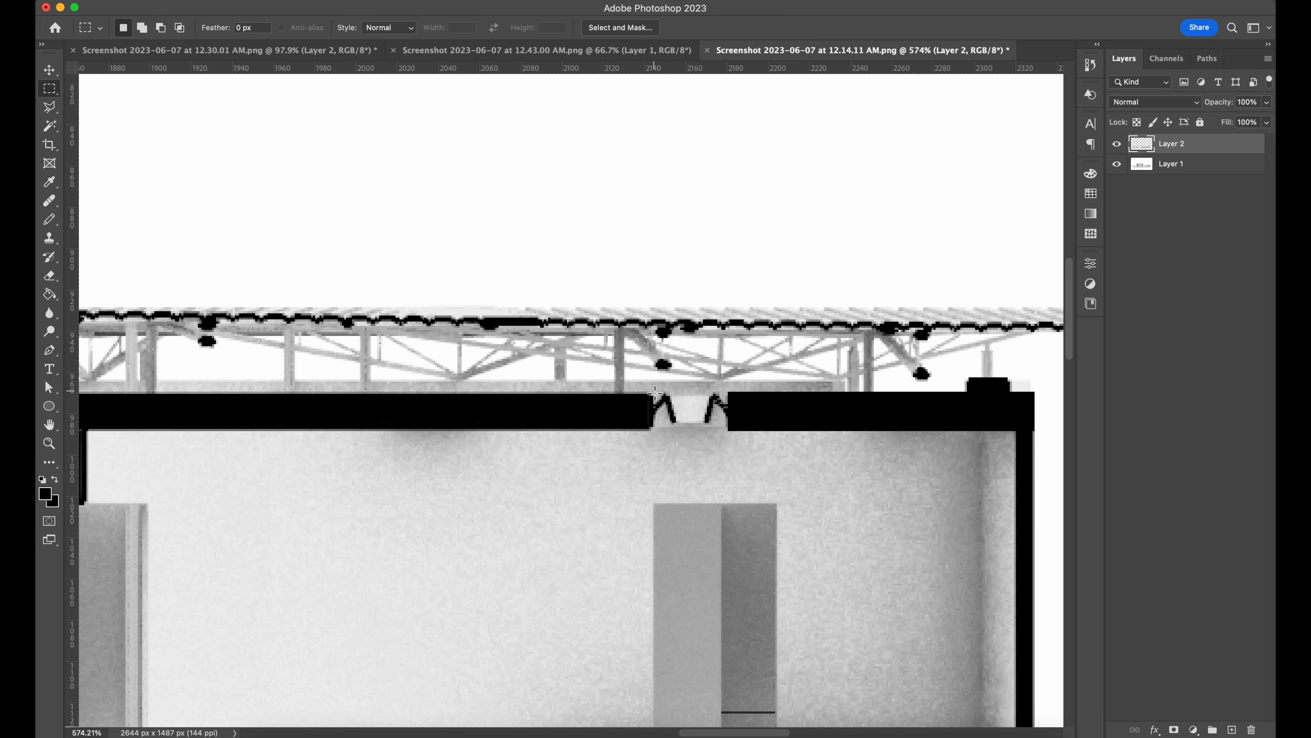
{"action": "mouse_move", "coordinate": [429, 421]}
{"action": "left_mouse_down"}
{"action": "mouse_move", "coordinate": [217, 430]}
{"action": "mouse_move", "coordinate": [628, 447]}
{"action": "left_mouse_up"}
{"action": "key", "text": "g"}
{"action": "left_click", "coordinate": [397, 405]}
{"action": "key", "text": "m"}
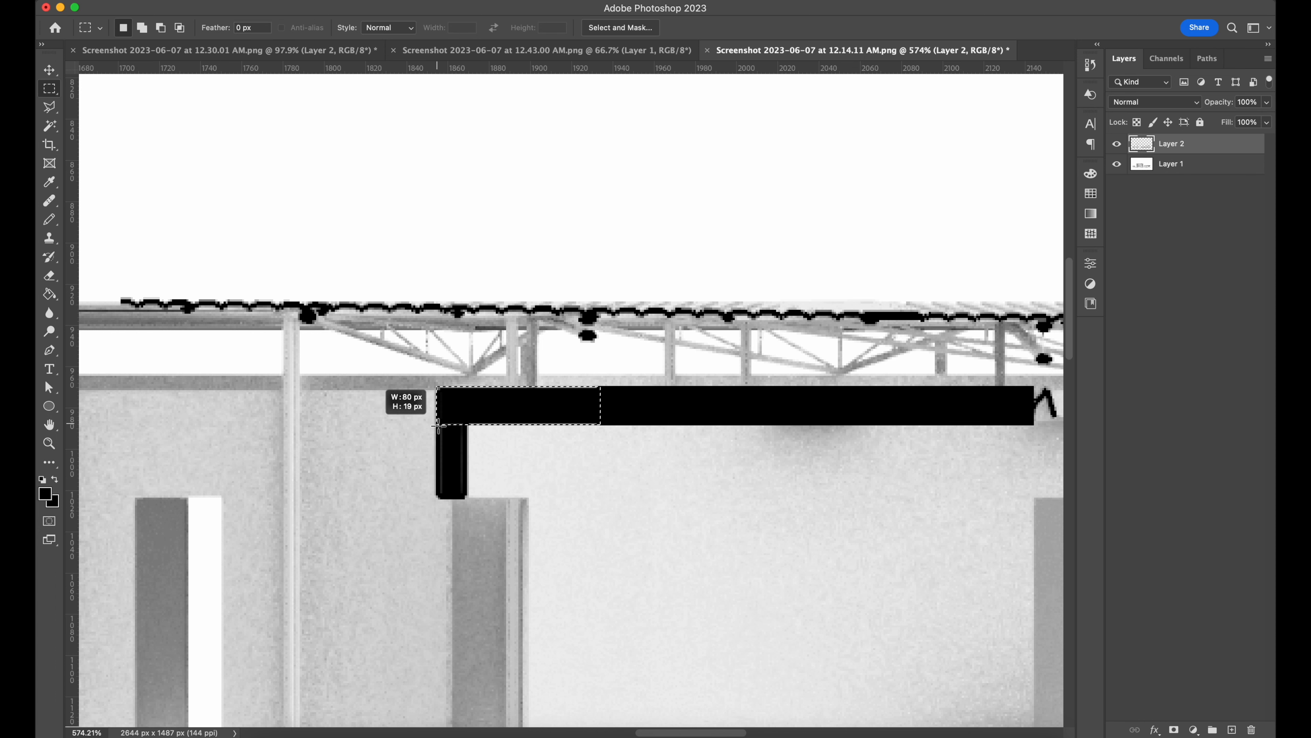
{"action": "key", "text": "g"}
{"action": "left_click", "coordinate": [568, 396]}
Step: Marquee-select the short downstand at the entrance end of the low building's roof slab and fill it black
{"action": "key", "text": "m"}
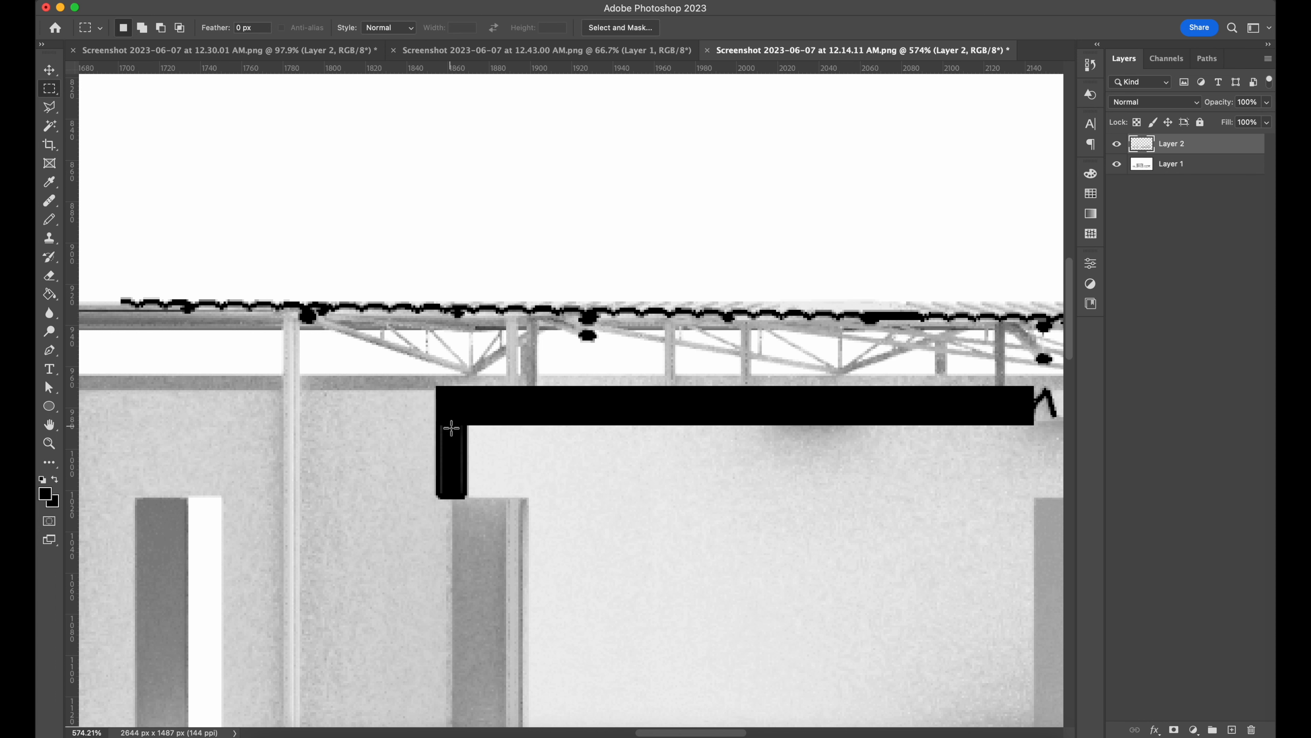
{"action": "key", "text": "g"}
{"action": "left_click", "coordinate": [468, 481]}
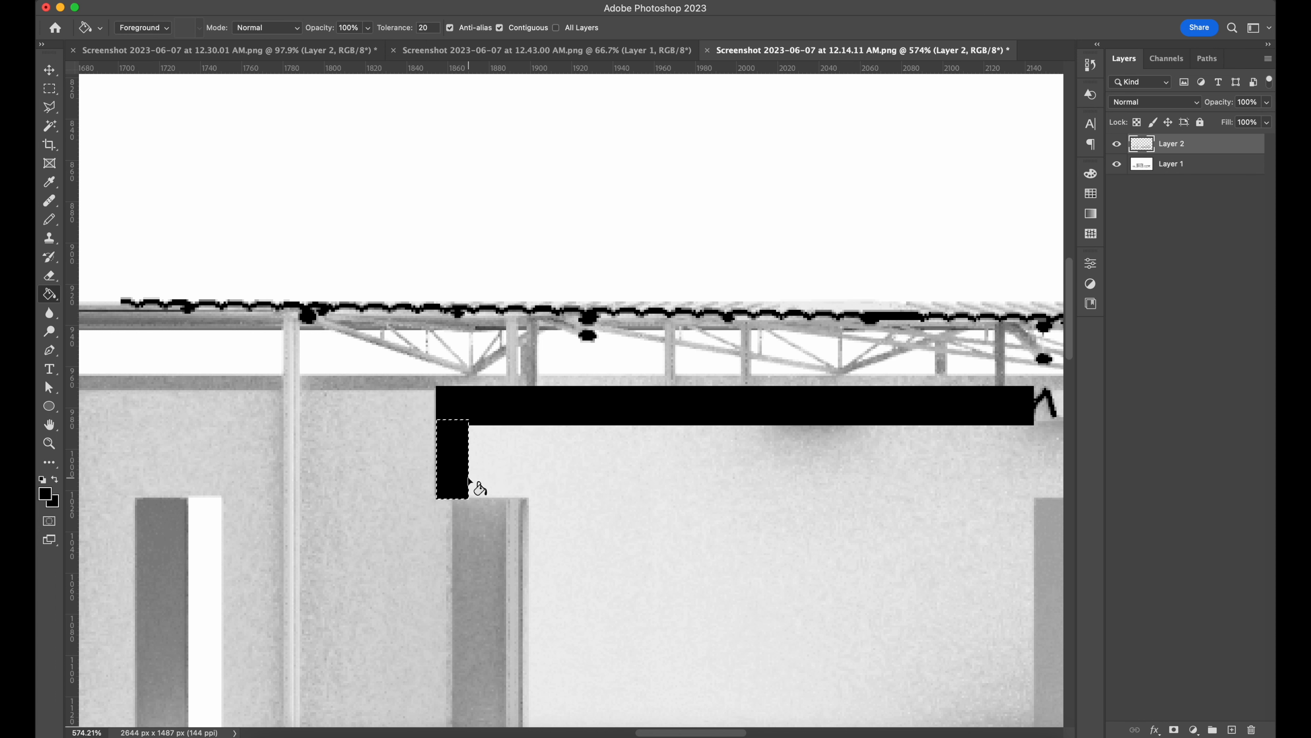
Step: On a new layer, marquee-select the two-storey building's right-bay intermediate floor slab and fill it black
{"action": "scroll", "coordinate": [657, 470], "scroll_direction": "down", "scroll_amount": 10, "text": "alt"}
{"action": "left_click_drag", "start_coordinate": [446, 441], "coordinate": [795, 480]}
{"action": "scroll", "coordinate": [667, 460], "scroll_direction": "up", "scroll_amount": 2, "text": "alt"}
{"action": "scroll", "coordinate": [740, 471], "scroll_direction": "down", "scroll_amount": 3, "text": "alt"}
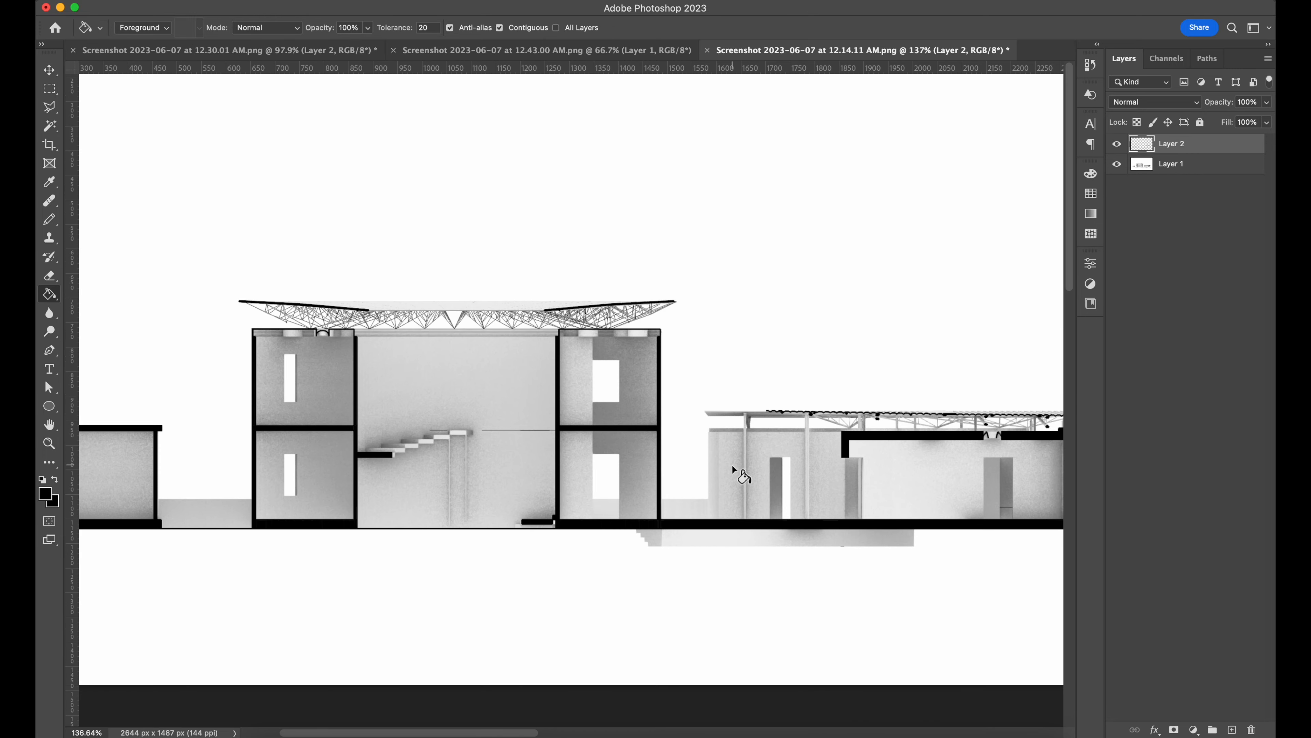
{"action": "scroll", "coordinate": [677, 464], "scroll_direction": "up", "scroll_amount": 4, "text": "alt"}
{"action": "scroll", "coordinate": [678, 466], "scroll_direction": "up", "scroll_amount": 6, "text": "alt"}
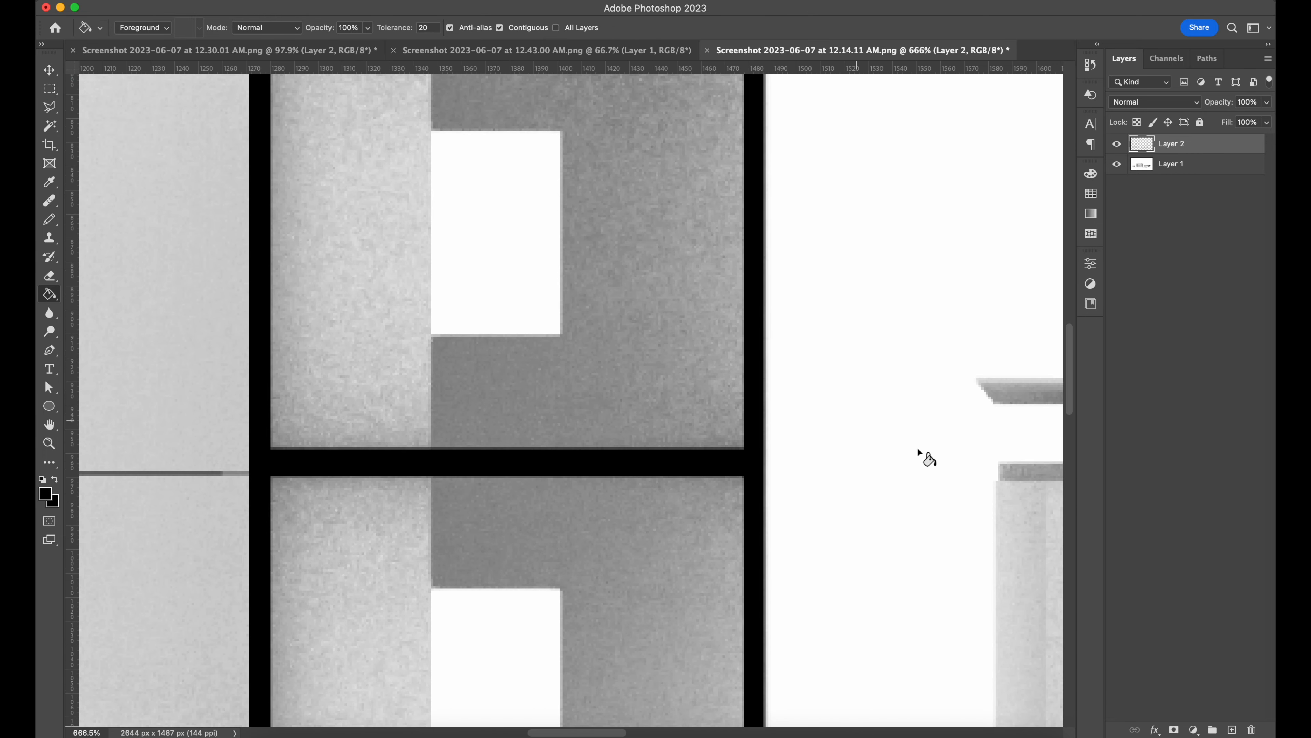
{"action": "key", "text": "m"}
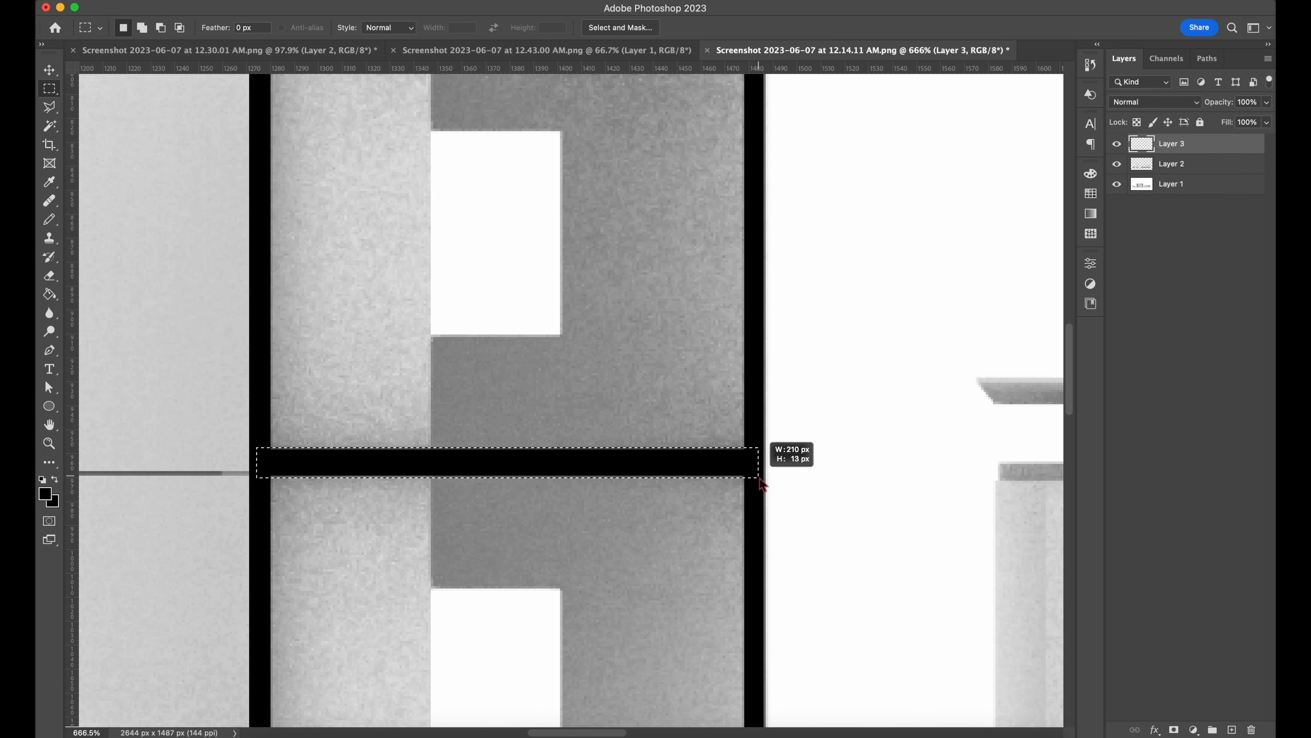
{"action": "key", "text": "g"}
Step: Duplicate the black intermediate floor slab horizontally into the left bay and nudge it between the walls
{"action": "scroll", "coordinate": [289, 325], "scroll_direction": "down", "scroll_amount": 5, "text": "alt"}
{"action": "key", "text": "v"}
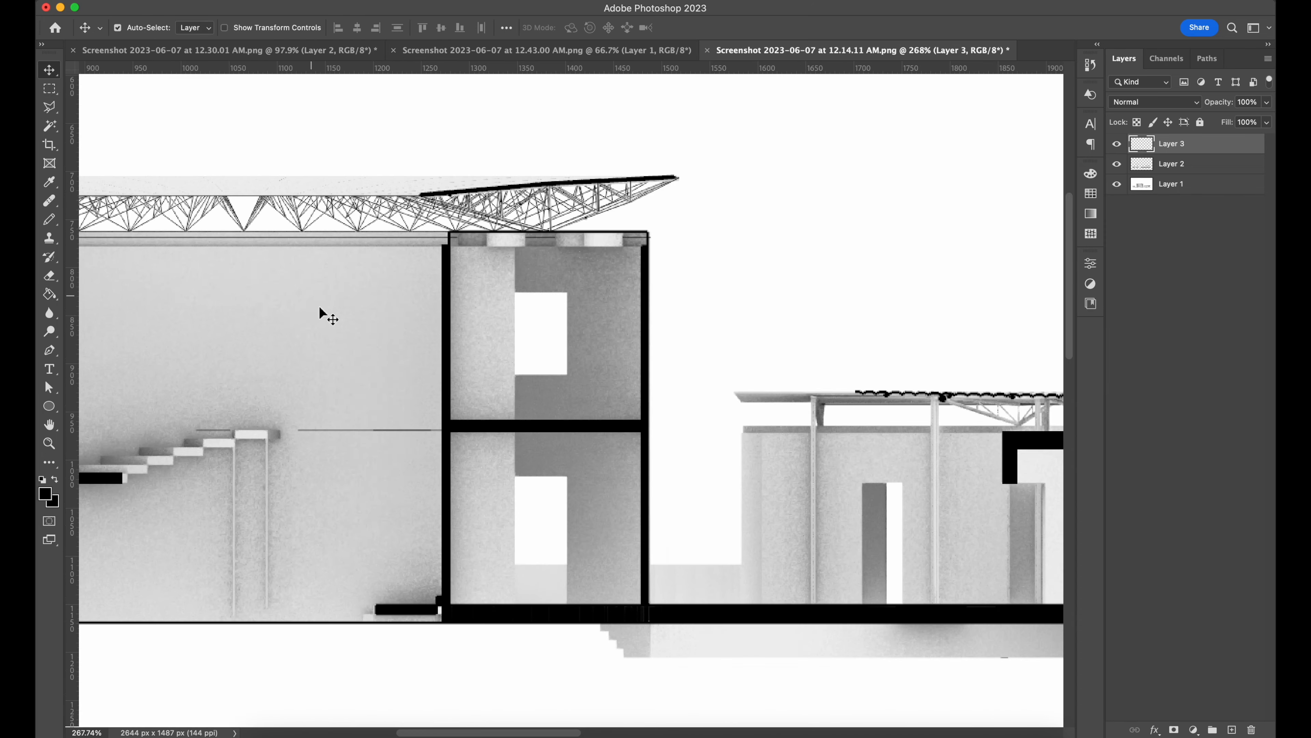
{"action": "left_click_drag", "start_coordinate": [320, 313], "coordinate": [822, 364]}
{"action": "left_click_drag", "start_coordinate": [1031, 472], "coordinate": [441, 451], "text": "alt+shift"}
{"action": "scroll", "coordinate": [386, 461], "scroll_direction": "up", "scroll_amount": 6, "text": "alt"}
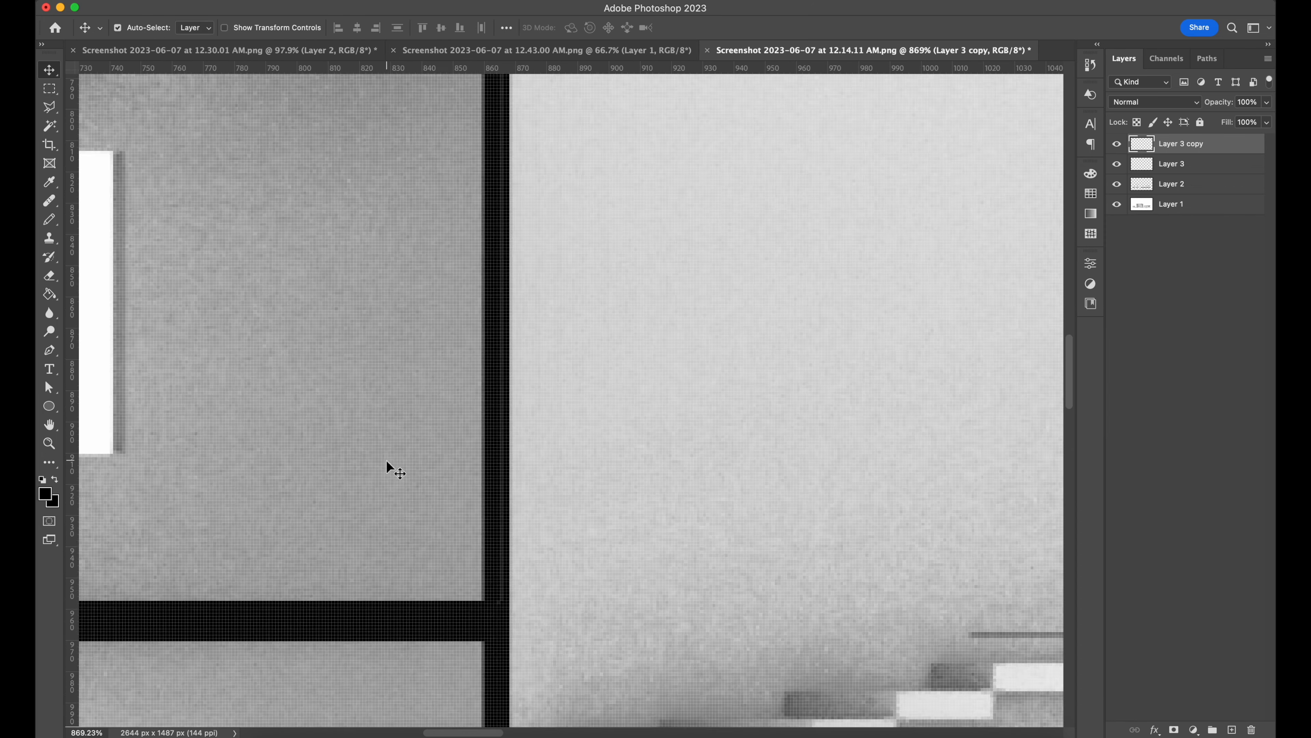
{"action": "left_click_drag", "start_coordinate": [212, 638], "coordinate": [702, 406]}
{"action": "key", "text": "Left"}
{"action": "key", "text": "Left"}
Step: Examine the two-storey building's cut walls, floor slabs and ground slab for unfilled gaps
{"action": "scroll", "coordinate": [714, 435], "scroll_direction": "down", "scroll_amount": 5, "text": "alt"}
{"action": "scroll", "coordinate": [714, 433], "scroll_direction": "down", "scroll_amount": 5, "text": "alt"}
{"action": "left_click_drag", "start_coordinate": [980, 481], "coordinate": [494, 482]}
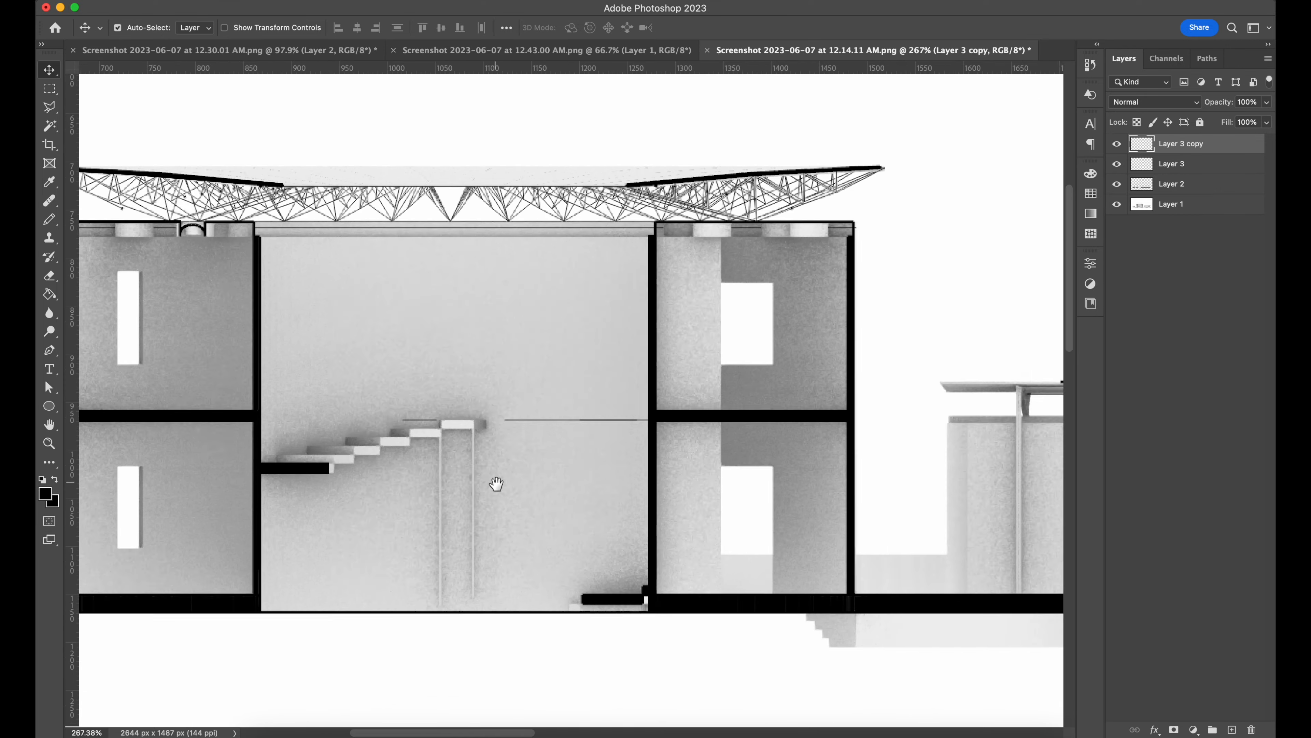
{"action": "scroll", "coordinate": [331, 571], "scroll_direction": "up", "scroll_amount": 5, "text": "alt"}
{"action": "left_click_drag", "start_coordinate": [331, 571], "coordinate": [744, 501]}
{"action": "scroll", "coordinate": [604, 550], "scroll_direction": "up", "scroll_amount": 6, "text": "alt"}
{"action": "left_click_drag", "start_coordinate": [604, 547], "coordinate": [721, 476]}
{"action": "scroll", "coordinate": [572, 400], "scroll_direction": "down", "scroll_amount": 4, "text": "alt"}
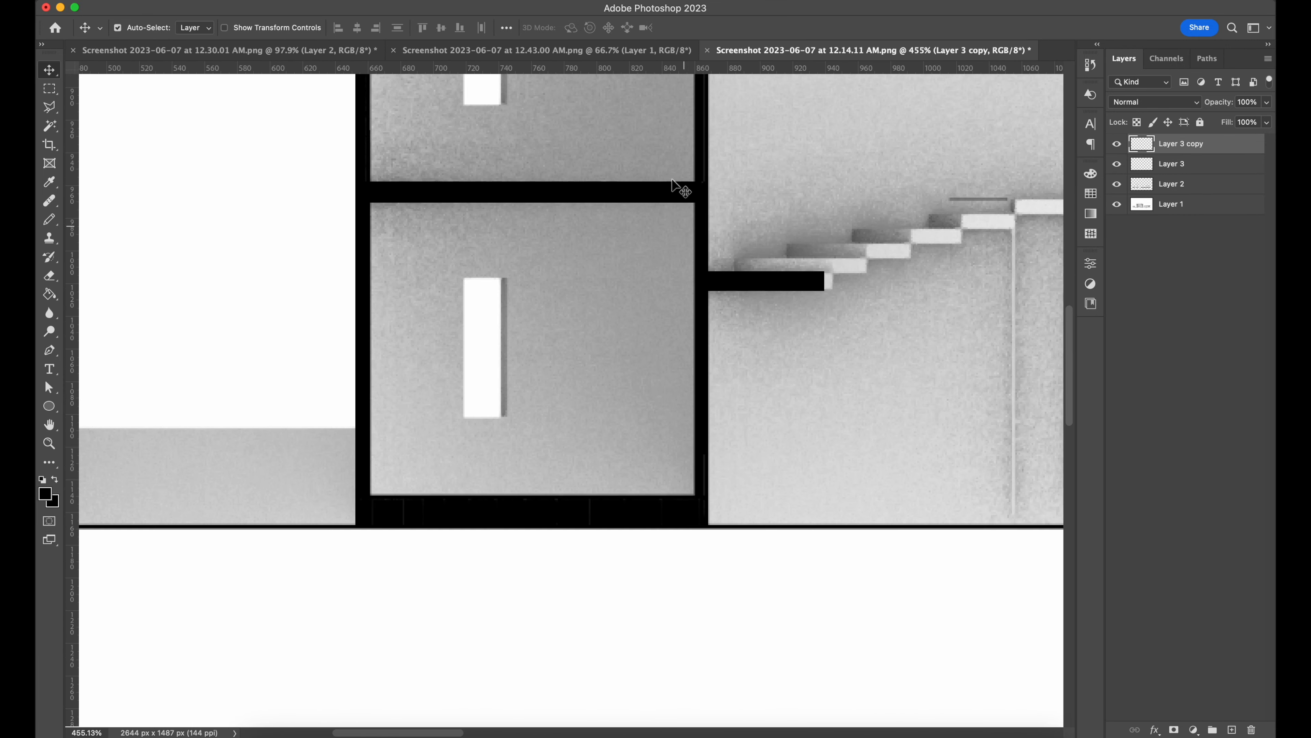
{"action": "left_click_drag", "start_coordinate": [224, 181], "coordinate": [744, 190]}
{"action": "scroll", "coordinate": [391, 296], "scroll_direction": "up", "scroll_amount": 4, "text": "alt"}
{"action": "left_click_drag", "start_coordinate": [390, 297], "coordinate": [546, 209]}
{"action": "scroll", "coordinate": [546, 208], "scroll_direction": "down", "scroll_amount": 4, "text": "alt"}
{"action": "left_click_drag", "start_coordinate": [774, 117], "coordinate": [222, 455]}
{"action": "scroll", "coordinate": [721, 201], "scroll_direction": "up", "scroll_amount": 4, "text": "alt"}
{"action": "left_click_drag", "start_coordinate": [722, 201], "coordinate": [582, 226]}
Step: Marquee-select the left bay's inner wall from roof to ground, fill it solid black and clear the selection
{"action": "left_click_drag", "start_coordinate": [556, 597], "coordinate": [568, 31]}
{"action": "left_click_drag", "start_coordinate": [606, 229], "coordinate": [547, 358]}
{"action": "left_click_drag", "start_coordinate": [625, 104], "coordinate": [544, 495]}
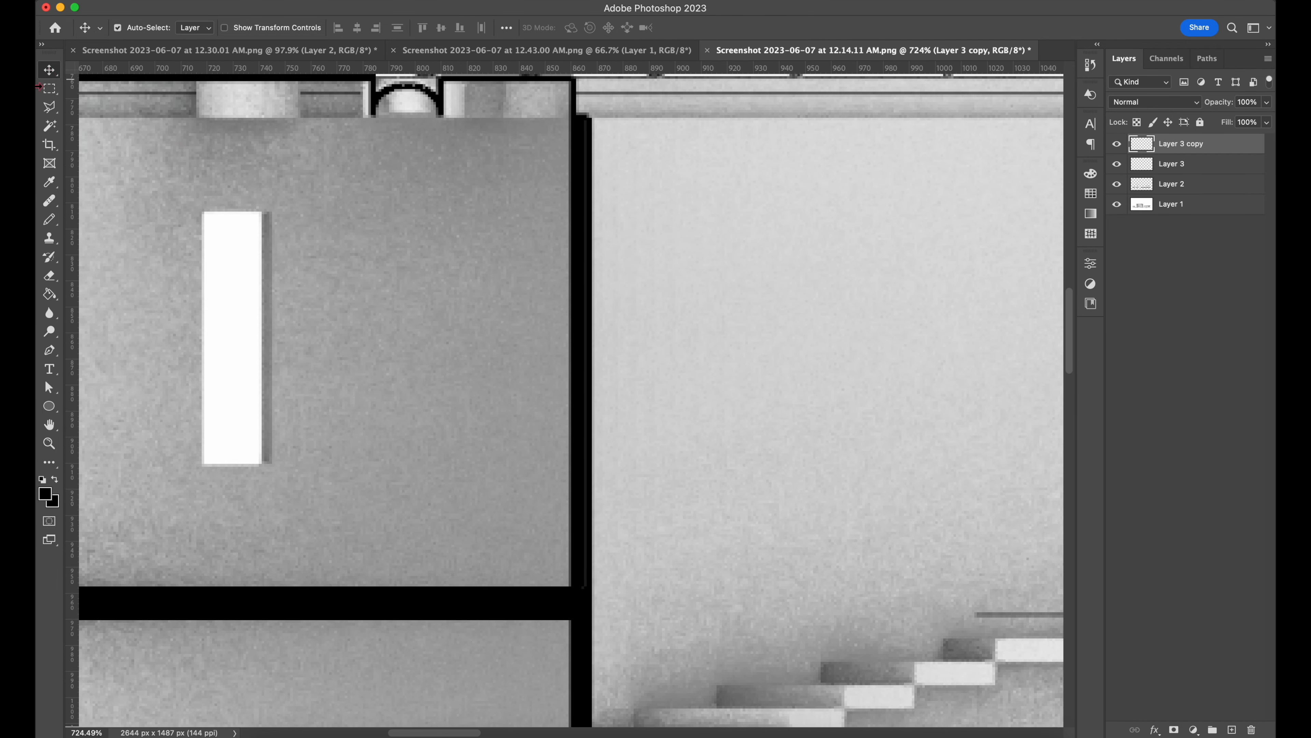
{"action": "key", "text": "m"}
{"action": "left_click_drag", "start_coordinate": [572, 118], "coordinate": [595, 671]}
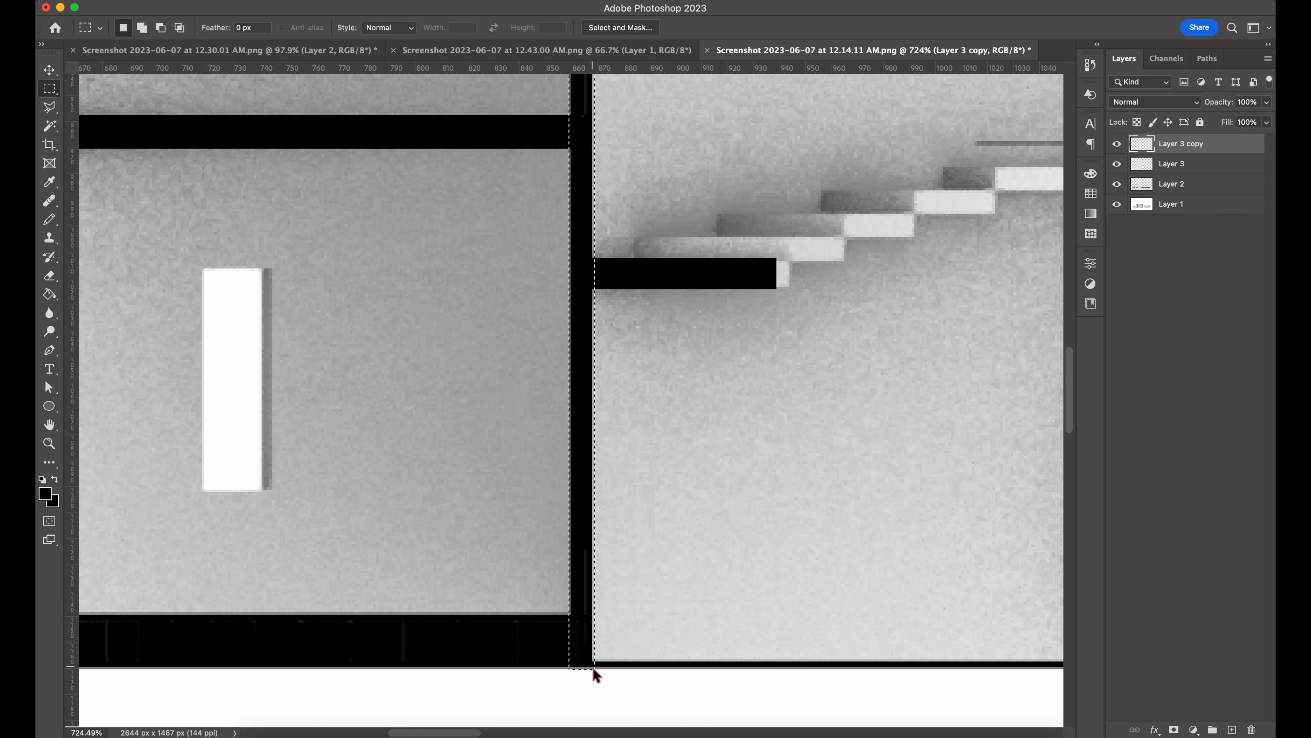
{"action": "key", "text": "g"}
{"action": "left_click", "coordinate": [573, 602]}
{"action": "key", "text": "super+d"}
Step: Marquee-select the thin ground line from its free end beside the small building and fill it black
{"action": "scroll", "coordinate": [677, 344], "scroll_direction": "down", "scroll_amount": 10}
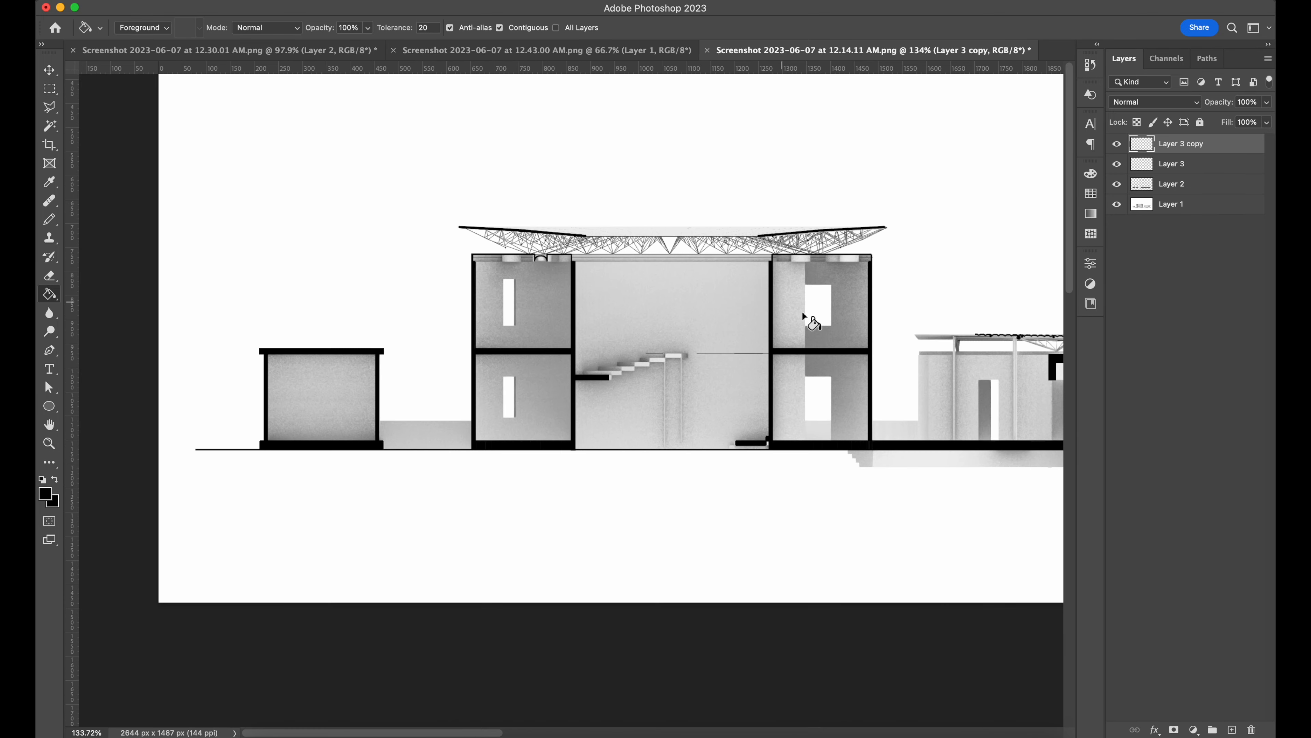
{"action": "scroll", "coordinate": [403, 459], "scroll_direction": "up", "scroll_amount": 10}
{"action": "left_click_drag", "start_coordinate": [343, 471], "coordinate": [955, 484]}
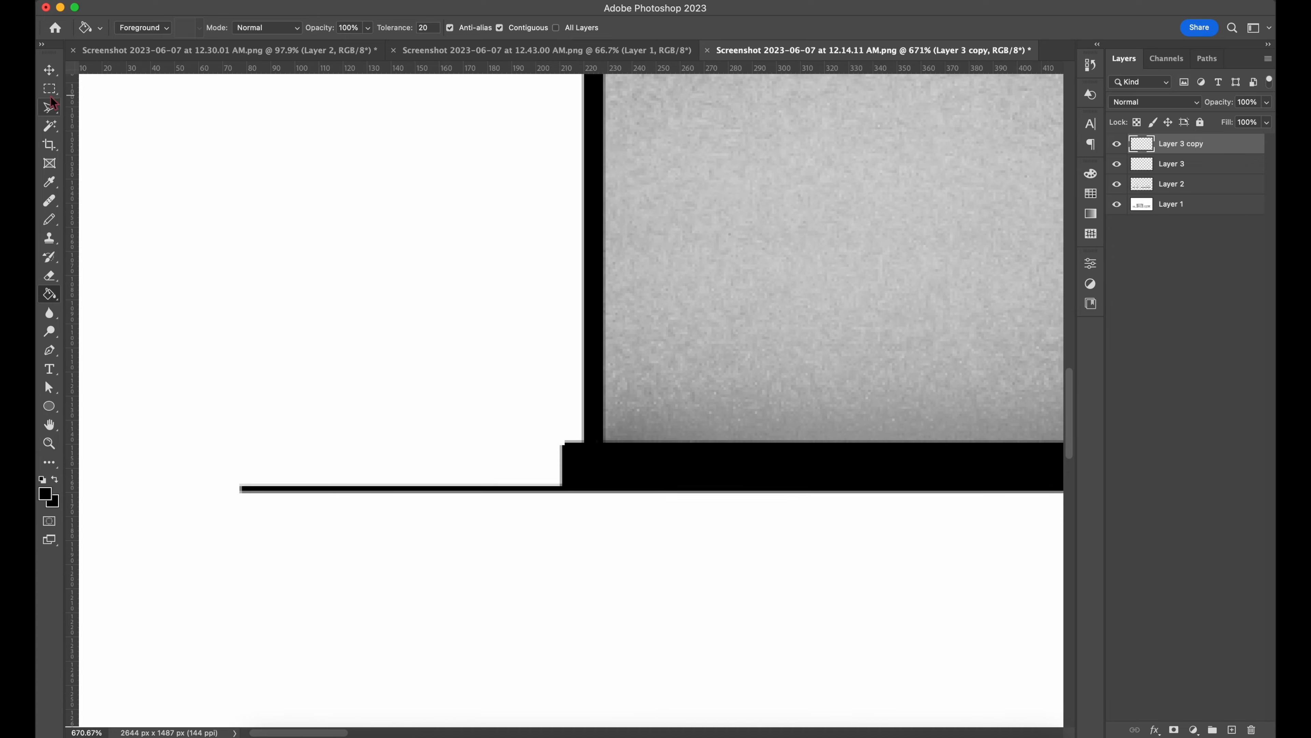
{"action": "left_click", "coordinate": [49, 89]}
{"action": "scroll", "coordinate": [234, 495], "scroll_direction": "up", "scroll_amount": 5, "text": "alt"}
{"action": "left_click_drag", "start_coordinate": [234, 495], "coordinate": [419, 406]}
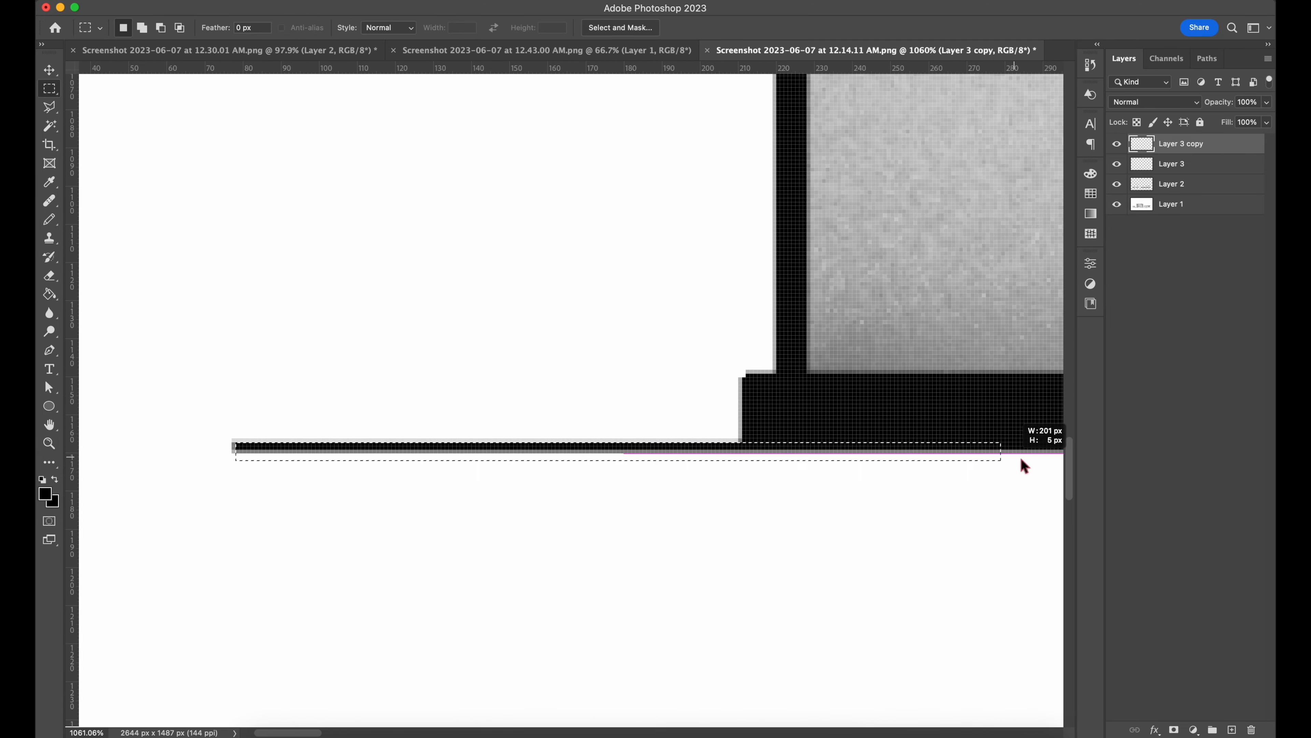
{"action": "mouse_move", "coordinate": [1025, 467]}
{"action": "left_mouse_down"}
{"action": "mouse_move", "coordinate": [1200, 482]}
{"action": "mouse_move", "coordinate": [1162, 481]}
{"action": "mouse_move", "coordinate": [1155, 504]}
{"action": "mouse_move", "coordinate": [532, 453]}
{"action": "left_mouse_up"}
{"action": "key", "text": "g"}
{"action": "left_click", "coordinate": [520, 452]}
{"action": "double_click", "coordinate": [49, 424]}
{"action": "key", "text": "v"}
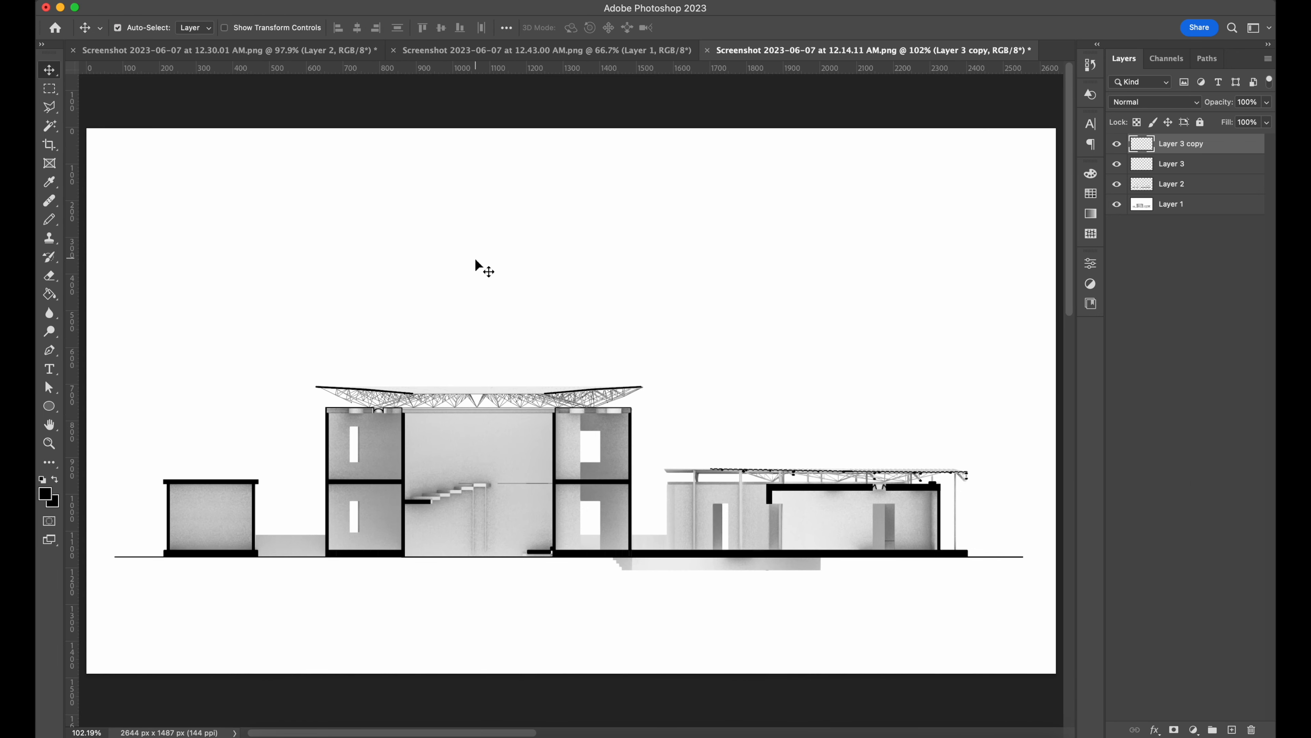
Step: Try filling the ground area below the low building, from the sunken basin's end to the canvas edge, with black
{"action": "scroll", "coordinate": [735, 588], "scroll_direction": "up", "scroll_amount": 5, "text": "alt"}
{"action": "left_click_drag", "start_coordinate": [697, 554], "coordinate": [299, 322]}
{"action": "scroll", "coordinate": [568, 403], "scroll_direction": "up", "scroll_amount": 1, "text": "alt"}
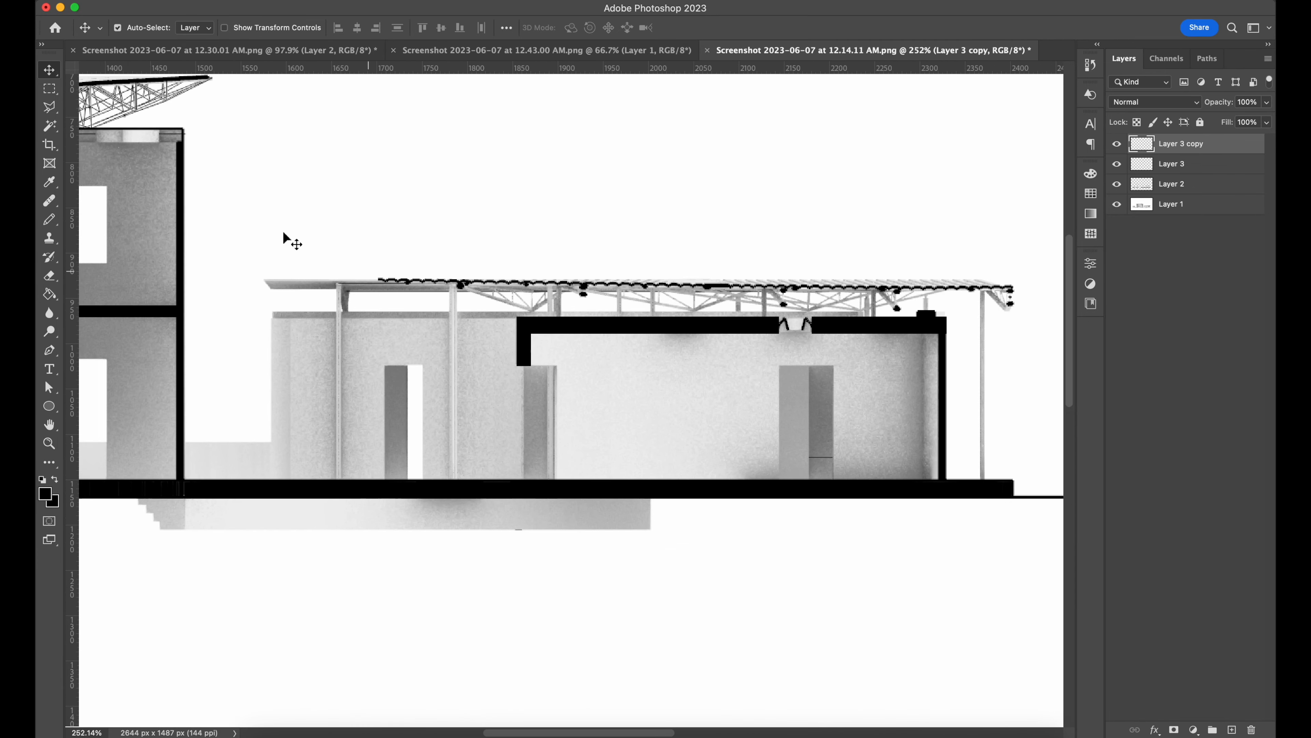
{"action": "left_click", "coordinate": [50, 90]}
{"action": "scroll", "coordinate": [651, 496], "scroll_direction": "up", "scroll_amount": 6, "text": "alt"}
{"action": "left_click_drag", "start_coordinate": [671, 517], "coordinate": [384, 313]}
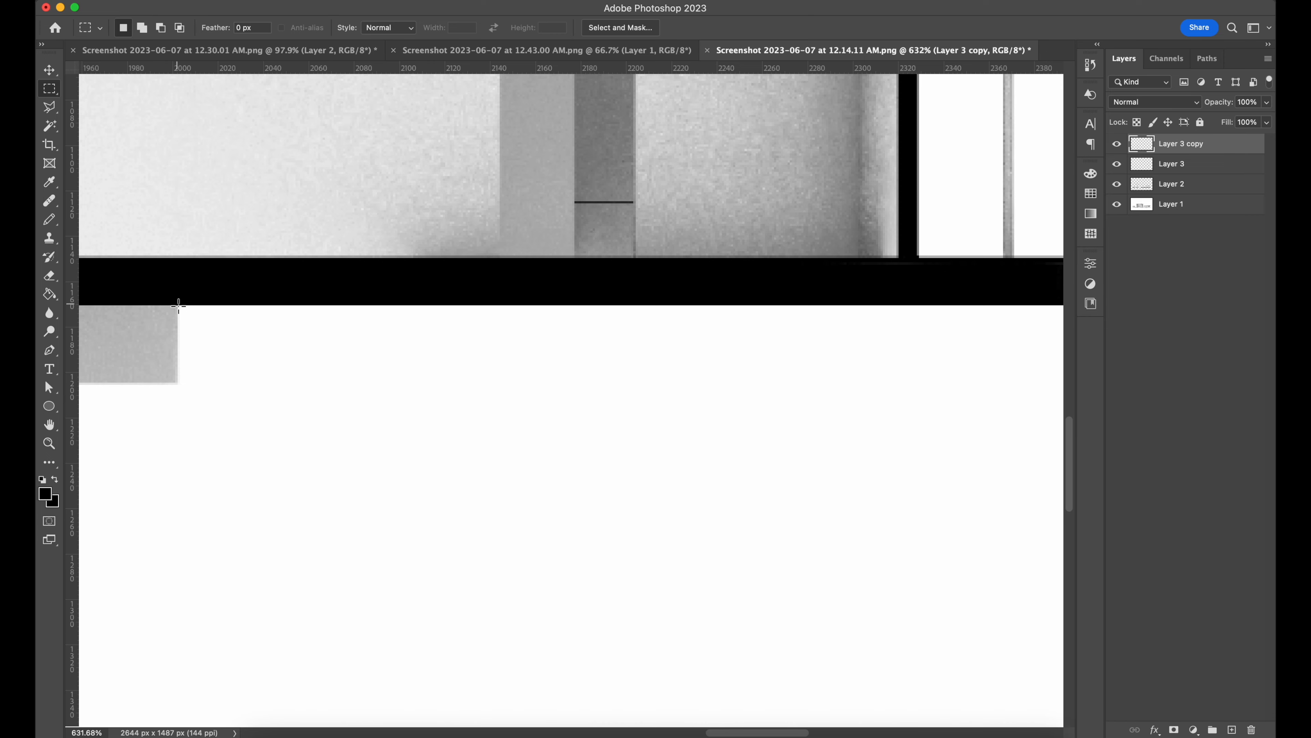
{"action": "left_click_drag", "start_coordinate": [178, 305], "coordinate": [717, 559]}
{"action": "scroll", "coordinate": [717, 559], "scroll_direction": "down", "scroll_amount": 6, "text": "alt"}
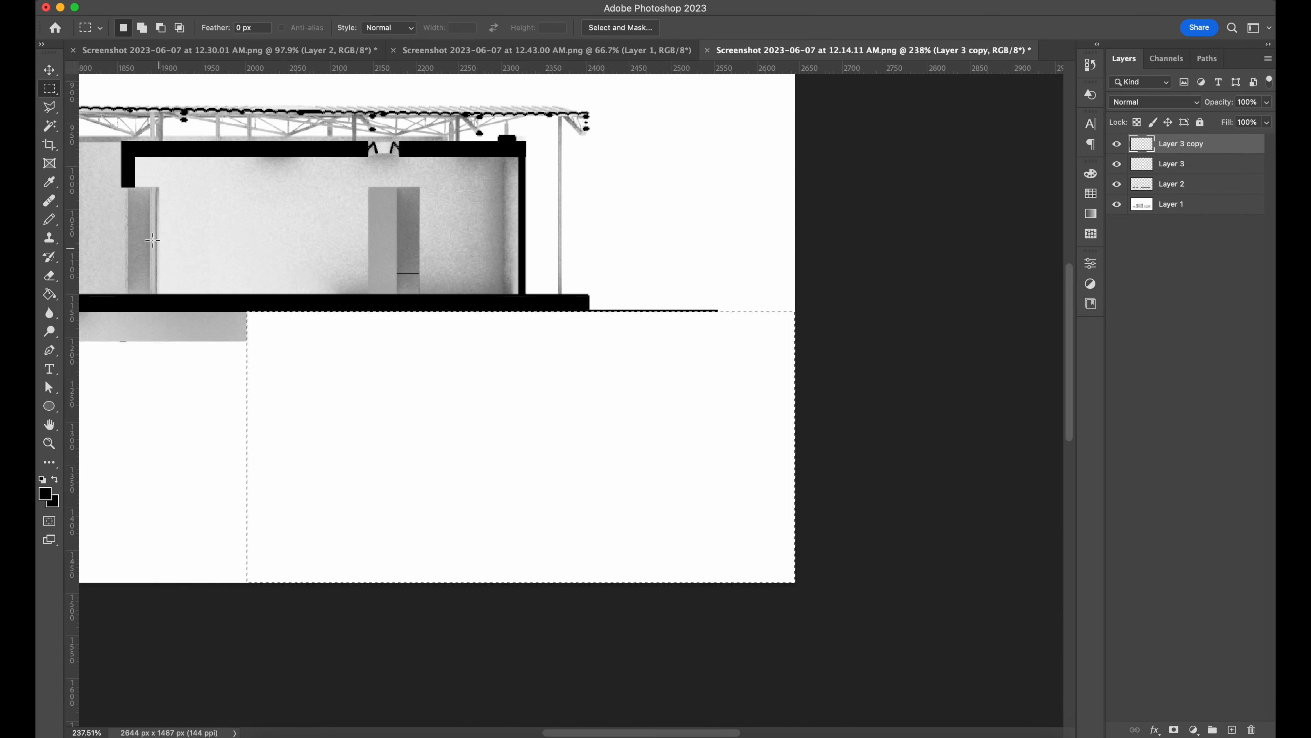
{"action": "key", "text": "g"}
{"action": "left_click", "coordinate": [418, 370]}
{"action": "key", "text": "super+d"}
Step: Undo the black fill of the ground area and its selection
{"action": "scroll", "coordinate": [410, 305], "scroll_direction": "up", "scroll_amount": 5, "text": "alt"}
{"action": "left_click_drag", "start_coordinate": [410, 302], "coordinate": [735, 369]}
{"action": "left_click", "coordinate": [49, 70]}
{"action": "left_click_drag", "start_coordinate": [219, 170], "coordinate": [447, 176]}
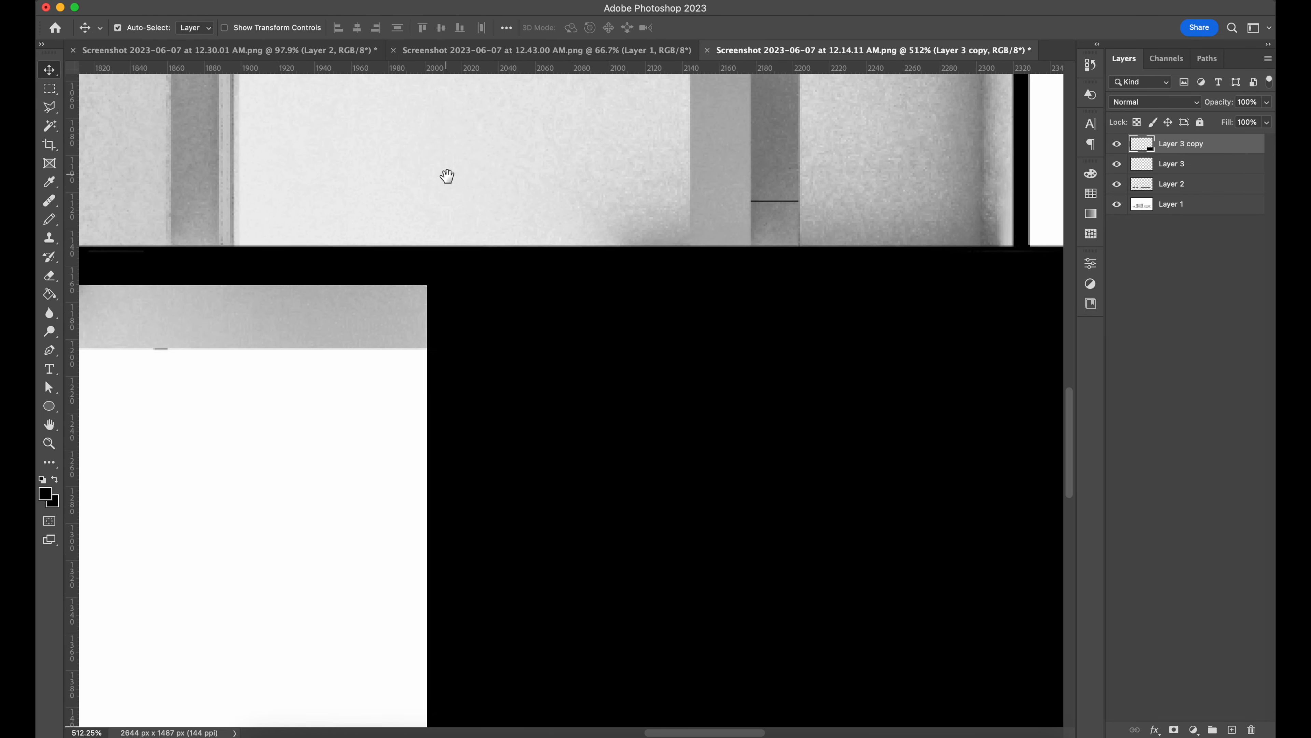
{"action": "scroll", "coordinate": [447, 176], "scroll_direction": "down", "scroll_amount": 6, "text": "alt"}
{"action": "key", "text": "super+z"}
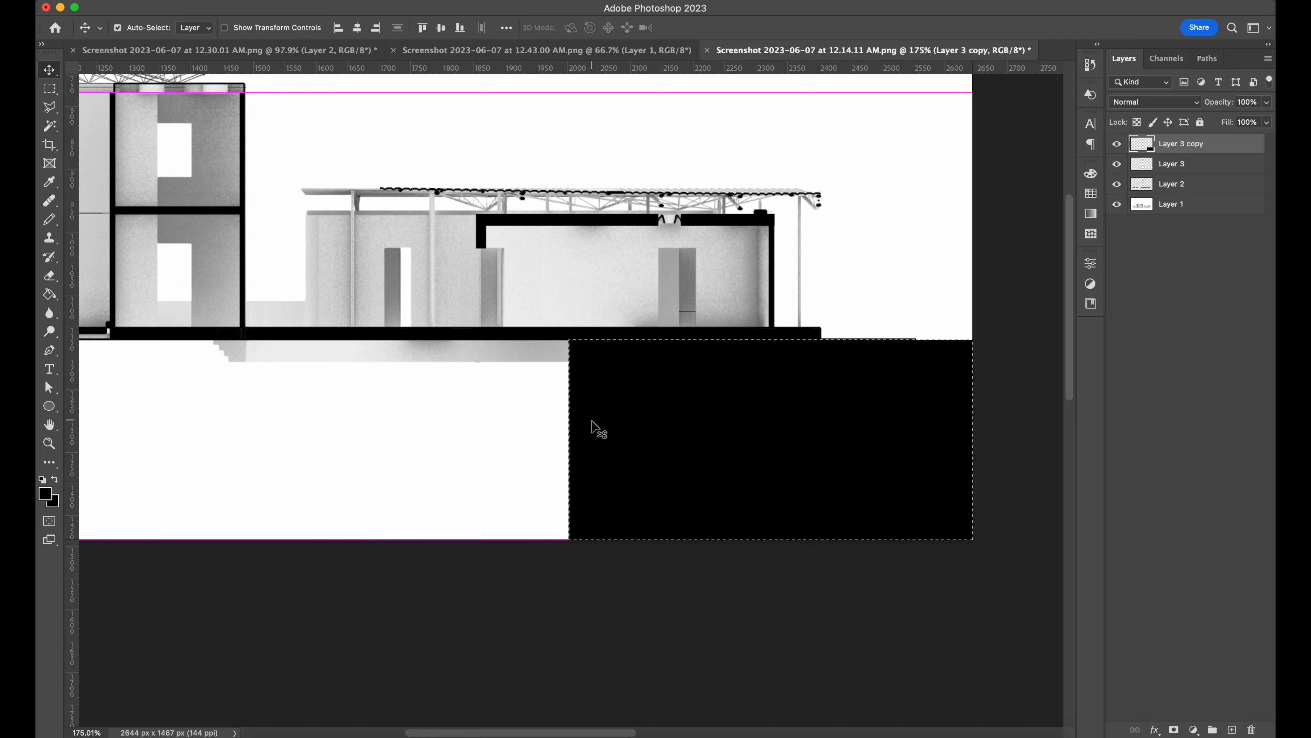
{"action": "key", "text": "super+z"}
{"action": "key", "text": "super+z"}
Step: Trace the sunken basin's steps, floor and end wall below the ground slab as a Pen tool shape
{"action": "scroll", "coordinate": [540, 420], "scroll_direction": "up", "scroll_amount": 4, "text": "alt"}
{"action": "left_click_drag", "start_coordinate": [391, 364], "coordinate": [556, 383]}
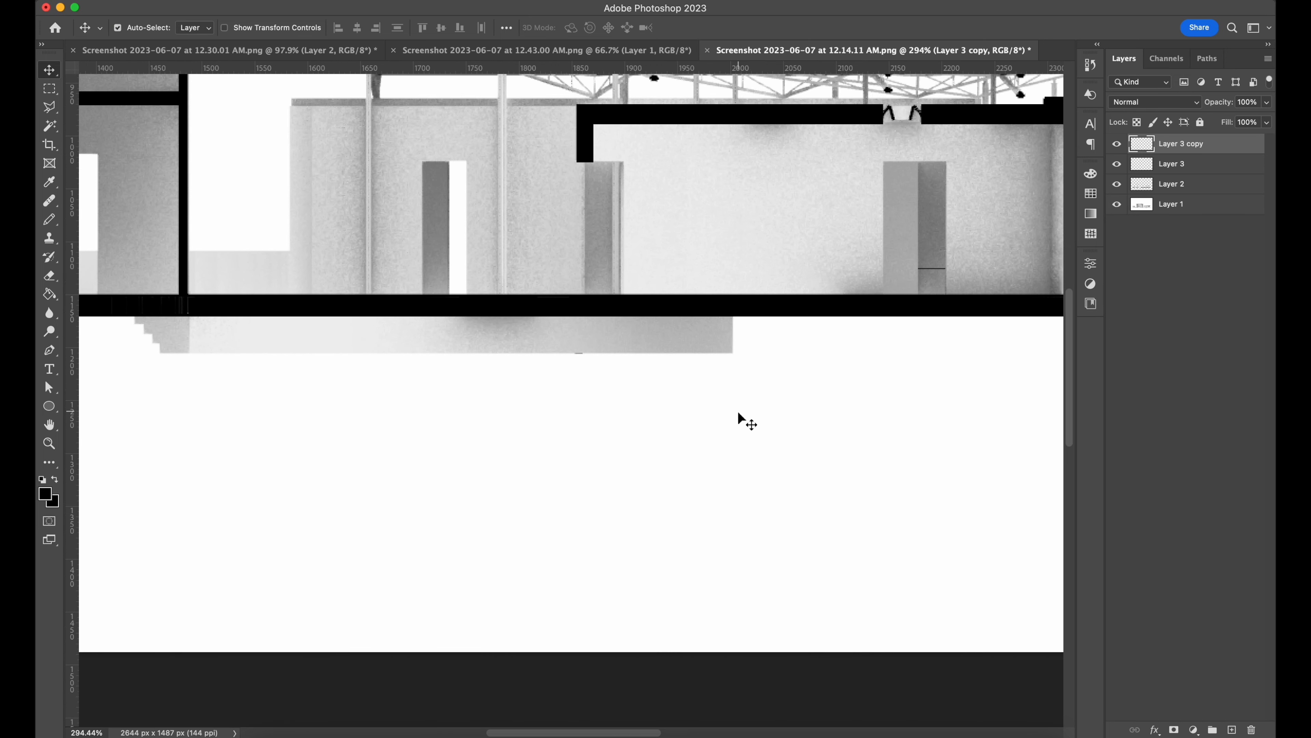
{"action": "scroll", "coordinate": [737, 413], "scroll_direction": "down", "scroll_amount": 5, "text": "alt"}
{"action": "scroll", "coordinate": [808, 430], "scroll_direction": "up", "scroll_amount": 5, "text": "alt"}
{"action": "left_click_drag", "start_coordinate": [768, 424], "coordinate": [439, 346]}
{"action": "scroll", "coordinate": [439, 345], "scroll_direction": "up", "scroll_amount": 3, "text": "alt"}
{"action": "scroll", "coordinate": [250, 406], "scroll_direction": "up", "scroll_amount": 3, "text": "alt"}
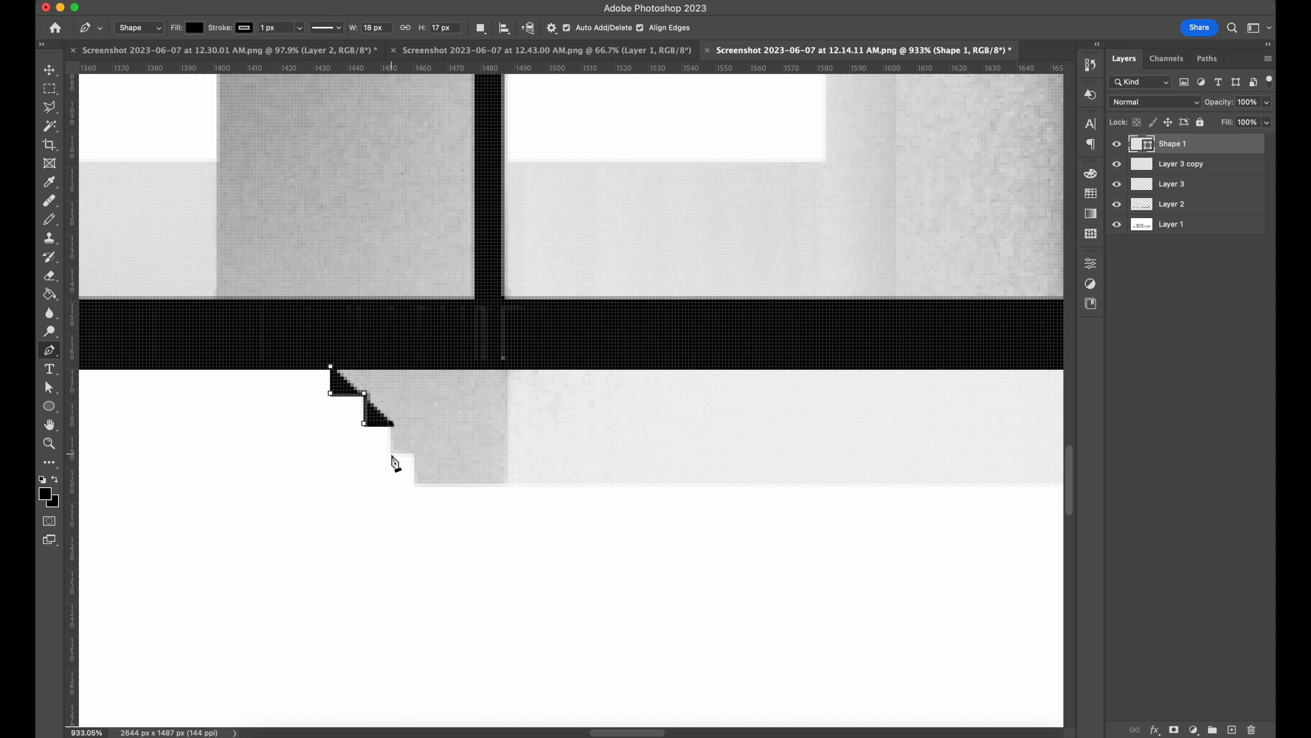
{"action": "scroll", "coordinate": [419, 492], "scroll_direction": "down", "scroll_amount": 5, "text": "alt"}
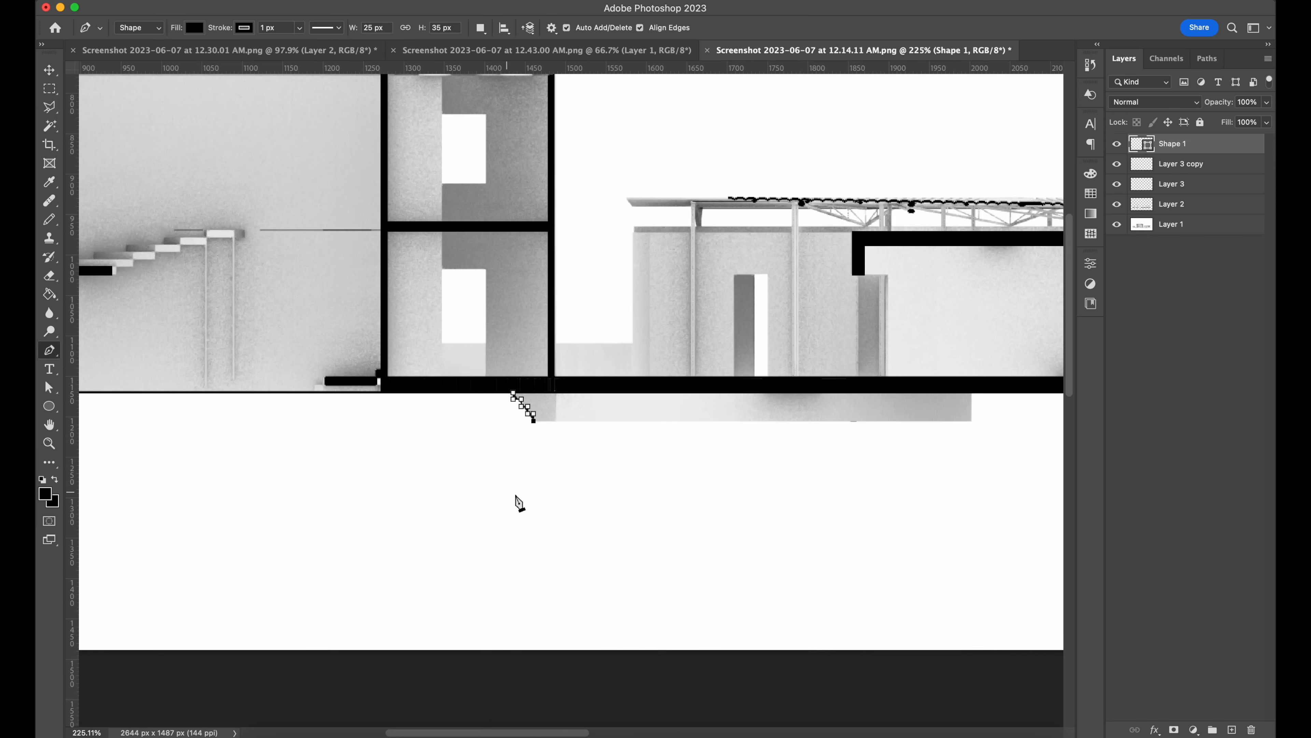
{"action": "scroll", "coordinate": [517, 504], "scroll_direction": "up", "scroll_amount": 4, "text": "alt"}
{"action": "left_click", "coordinate": [779, 481]}
{"action": "left_click", "coordinate": [778, 420]}
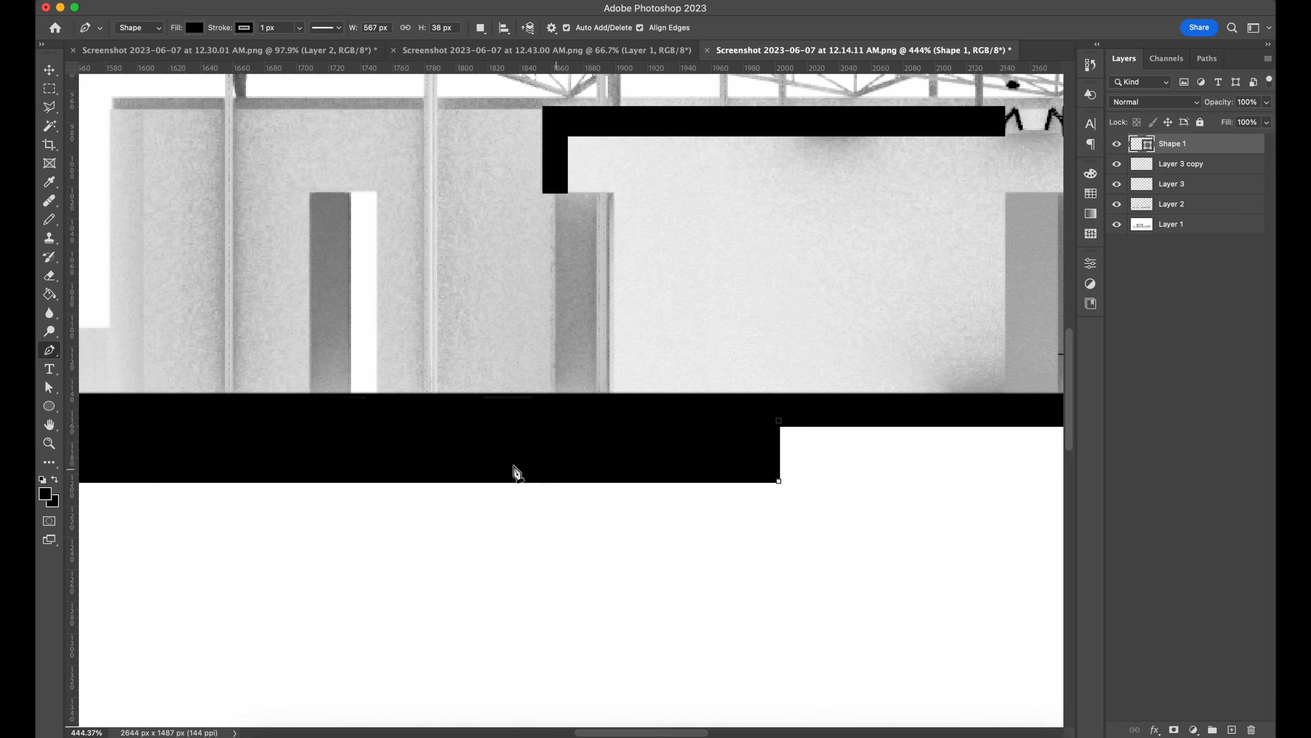
Step: Remove the fill of the basin shape and thicken its black stroke
{"action": "left_click", "coordinate": [198, 30]}
{"action": "left_click", "coordinate": [110, 55]}
{"action": "left_click", "coordinate": [244, 29]}
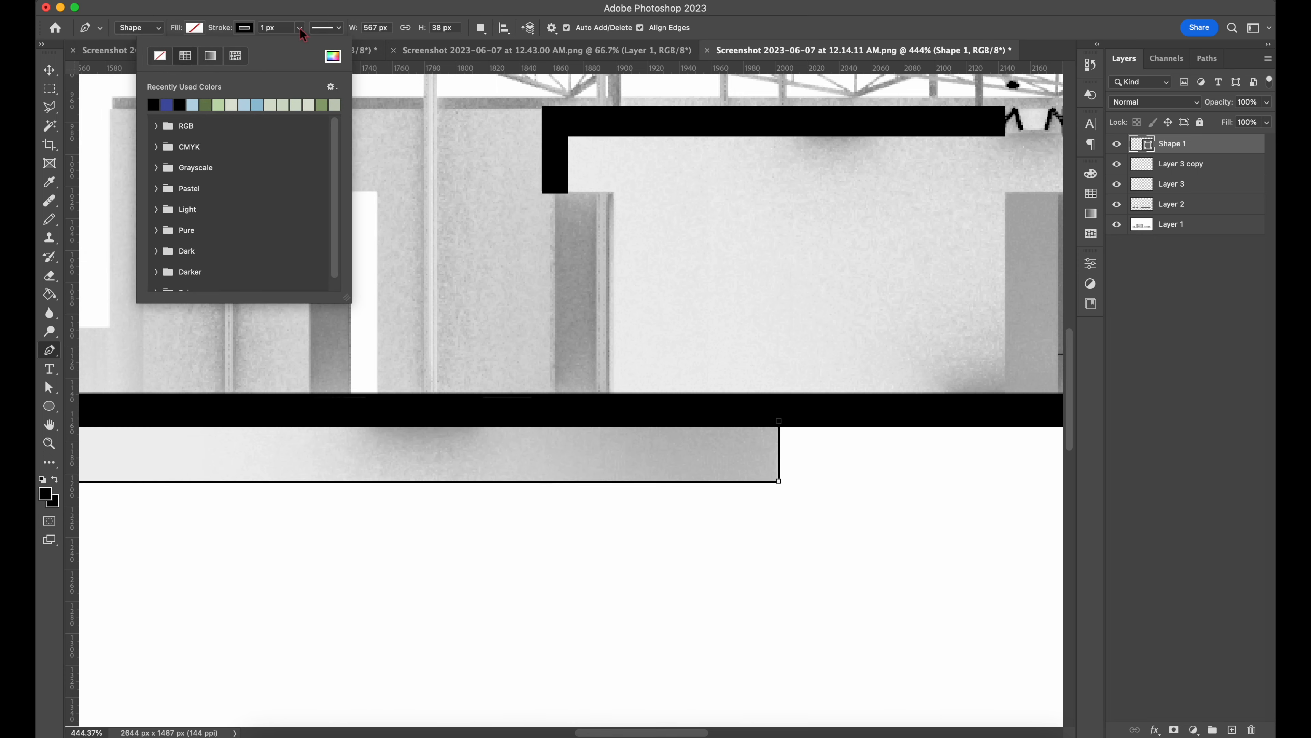
{"action": "left_click", "coordinate": [300, 29]}
{"action": "left_click_drag", "start_coordinate": [299, 42], "coordinate": [303, 41]}
{"action": "left_click", "coordinate": [42, 77]}
{"action": "left_click", "coordinate": [633, 499]}
Step: Review the completed section drawing and switch to the perspective section document, Screenshot 2023-06-07 at 12.43.00 AM.png
{"action": "scroll", "coordinate": [633, 499], "scroll_direction": "down", "scroll_amount": 6, "text": "alt"}
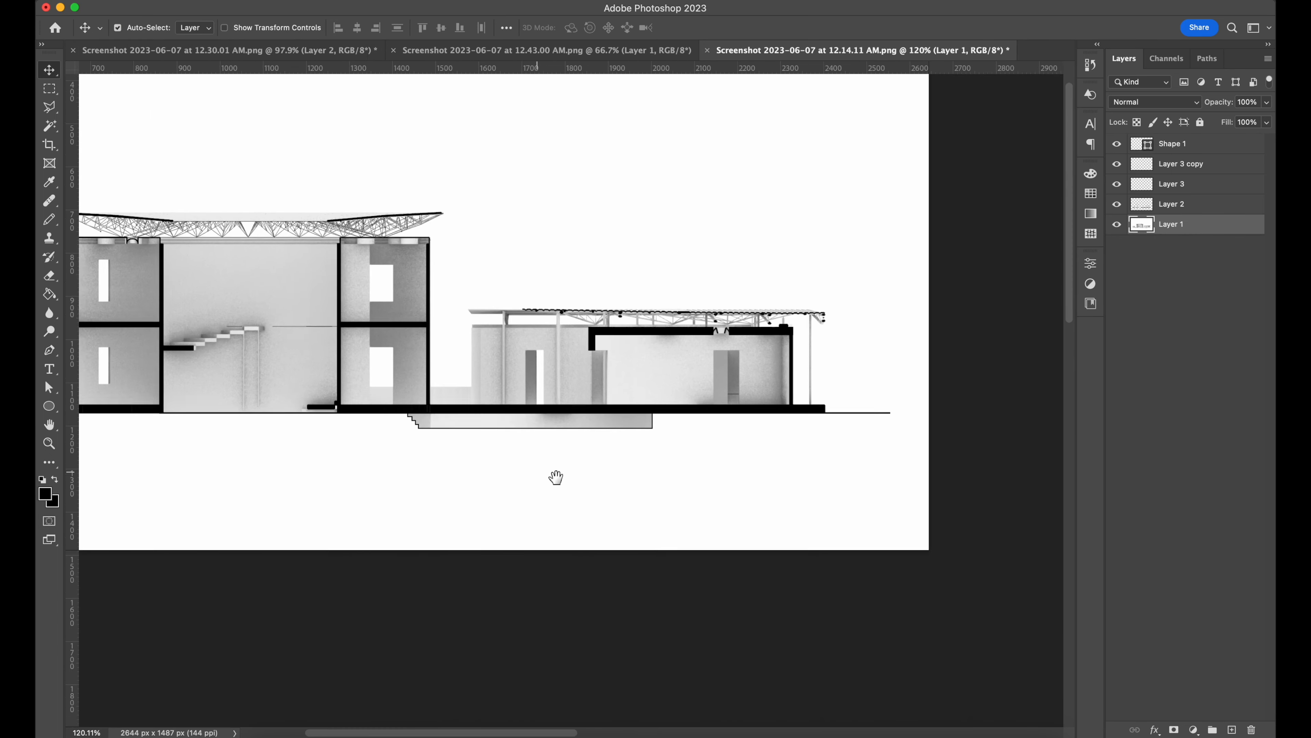
{"action": "scroll", "coordinate": [539, 360], "scroll_direction": "up", "scroll_amount": 6, "text": "alt"}
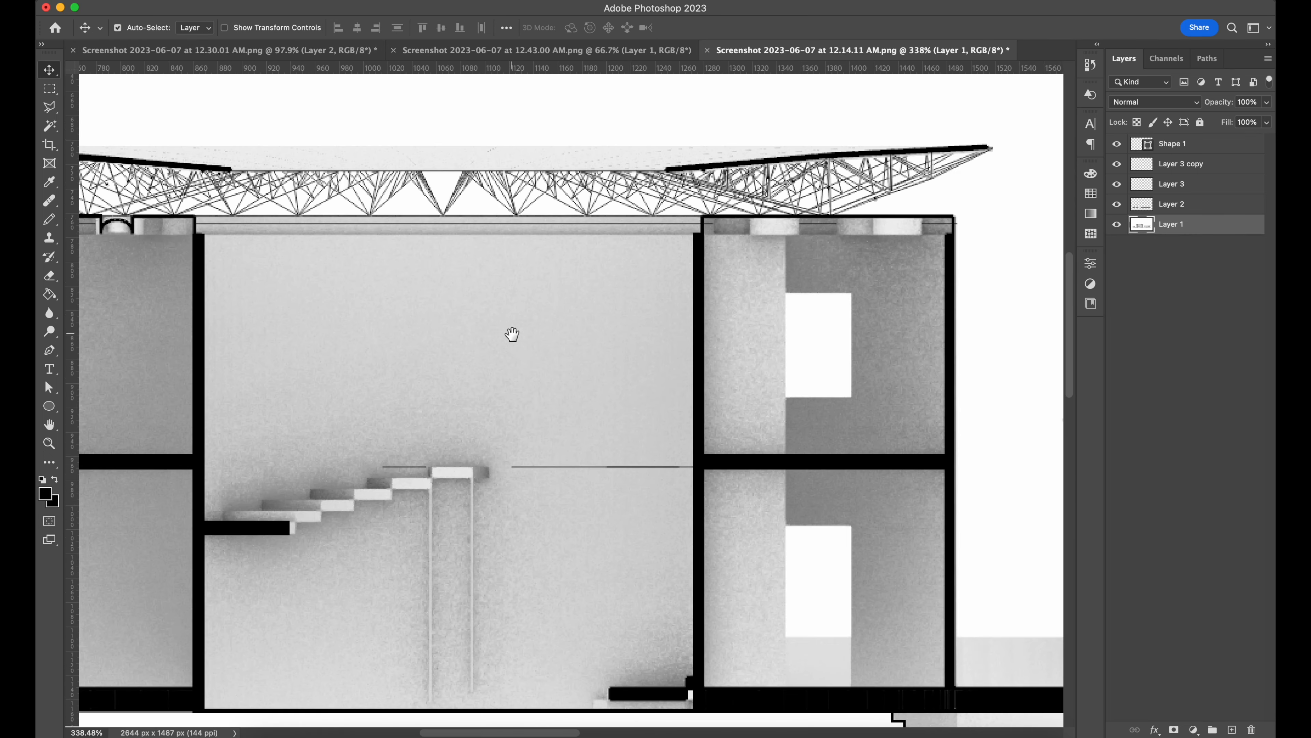
{"action": "left_click_drag", "start_coordinate": [523, 347], "coordinate": [526, 348]}
{"action": "scroll", "coordinate": [551, 316], "scroll_direction": "down", "scroll_amount": 4, "text": "alt"}
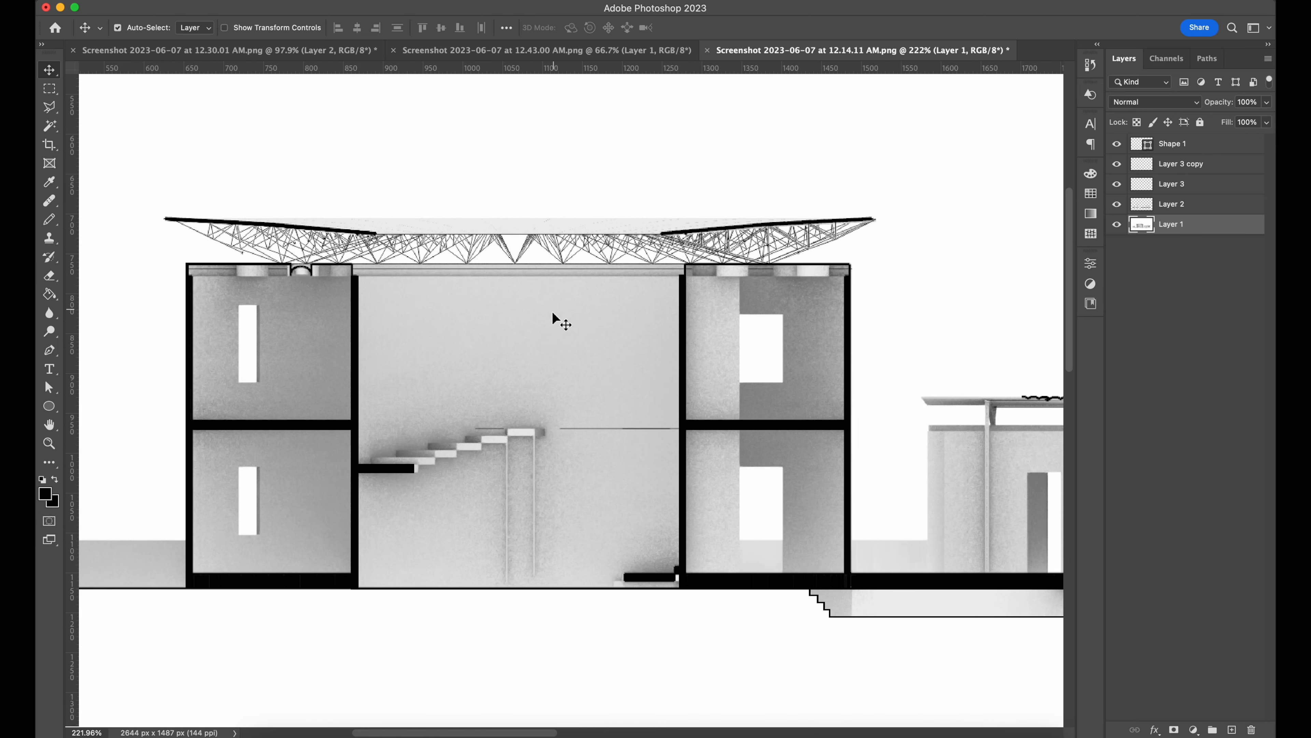
{"action": "scroll", "coordinate": [721, 545], "scroll_direction": "up", "scroll_amount": 8, "text": "alt"}
{"action": "left_click_drag", "start_coordinate": [614, 409], "coordinate": [191, 133]}
{"action": "scroll", "coordinate": [463, 513], "scroll_direction": "down", "scroll_amount": 5, "text": "alt"}
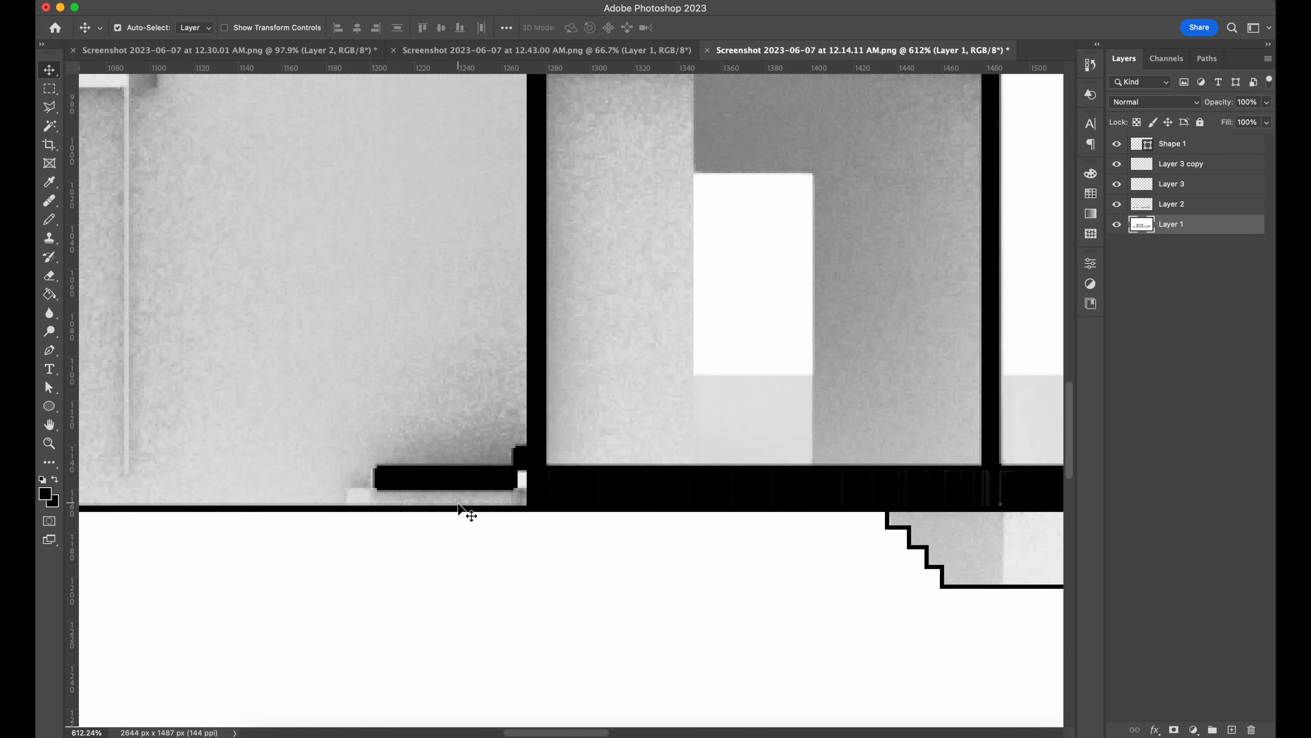
{"action": "scroll", "coordinate": [480, 457], "scroll_direction": "up", "scroll_amount": 4, "text": "alt"}
{"action": "scroll", "coordinate": [481, 455], "scroll_direction": "down", "scroll_amount": 7, "text": "alt"}
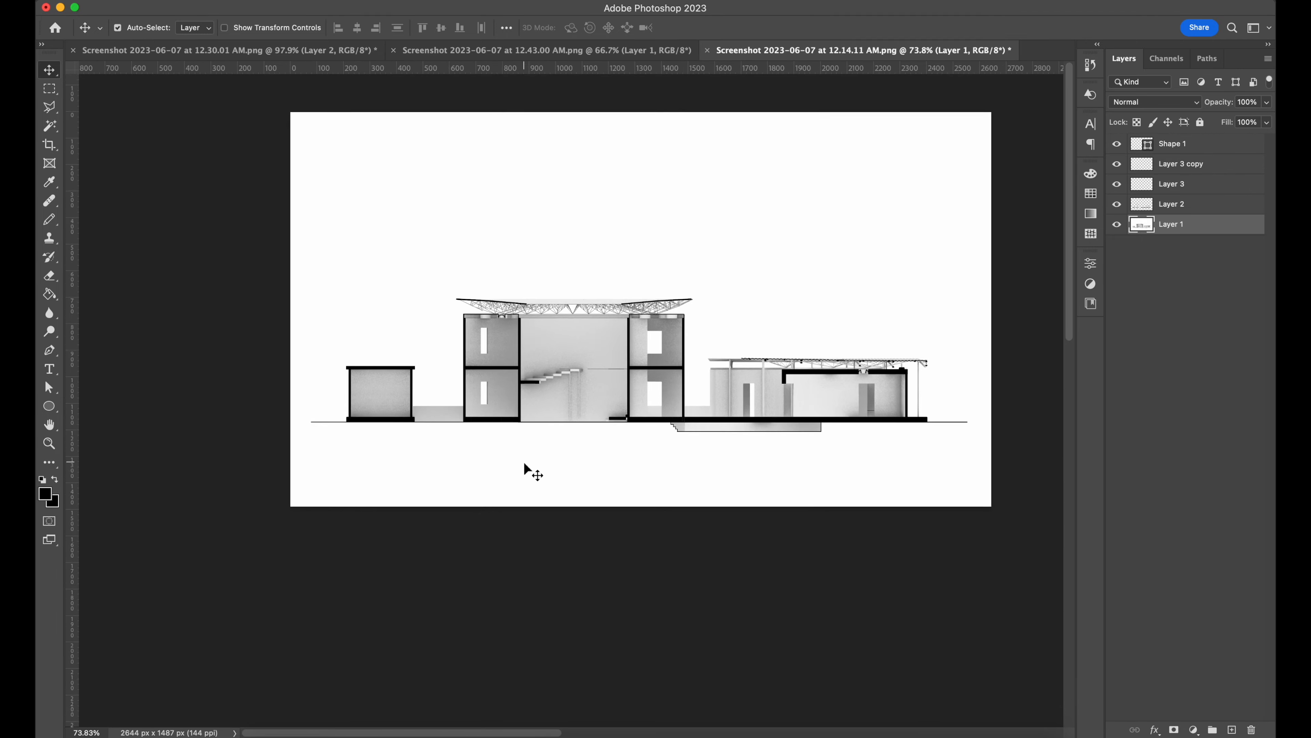
{"action": "left_click", "coordinate": [459, 50]}
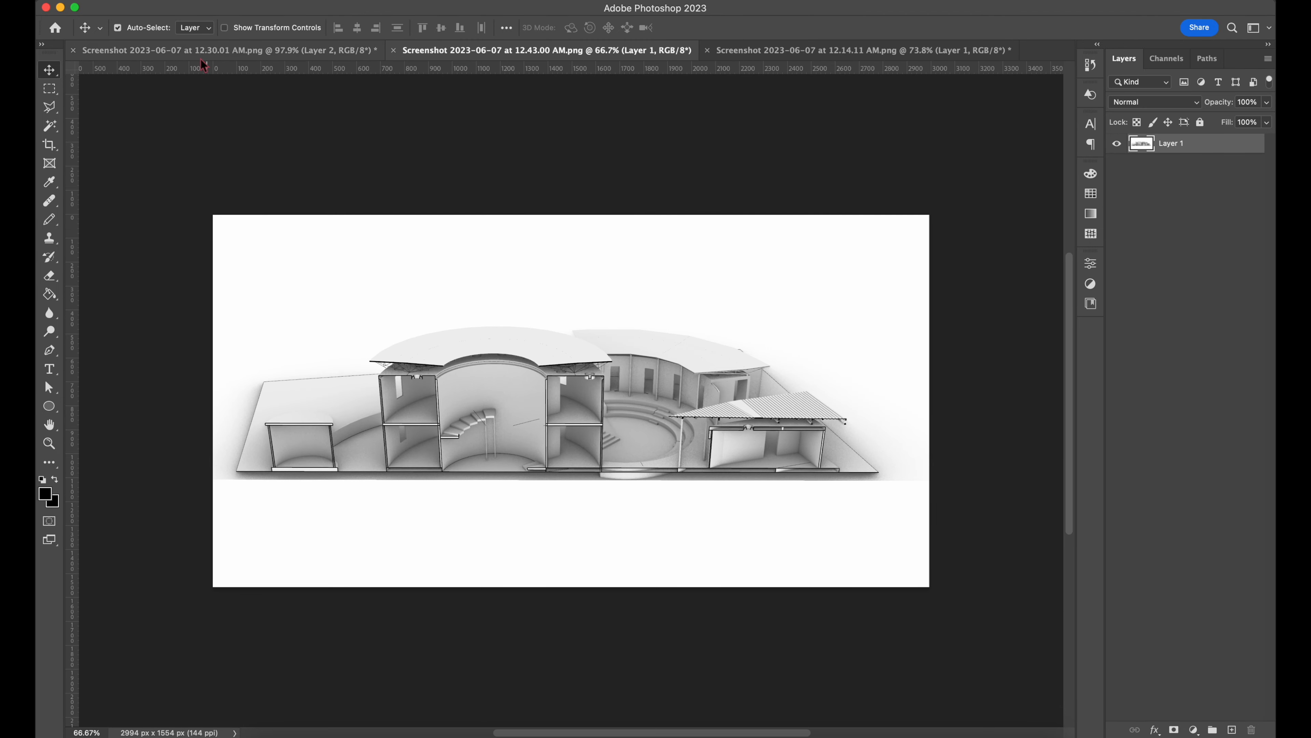